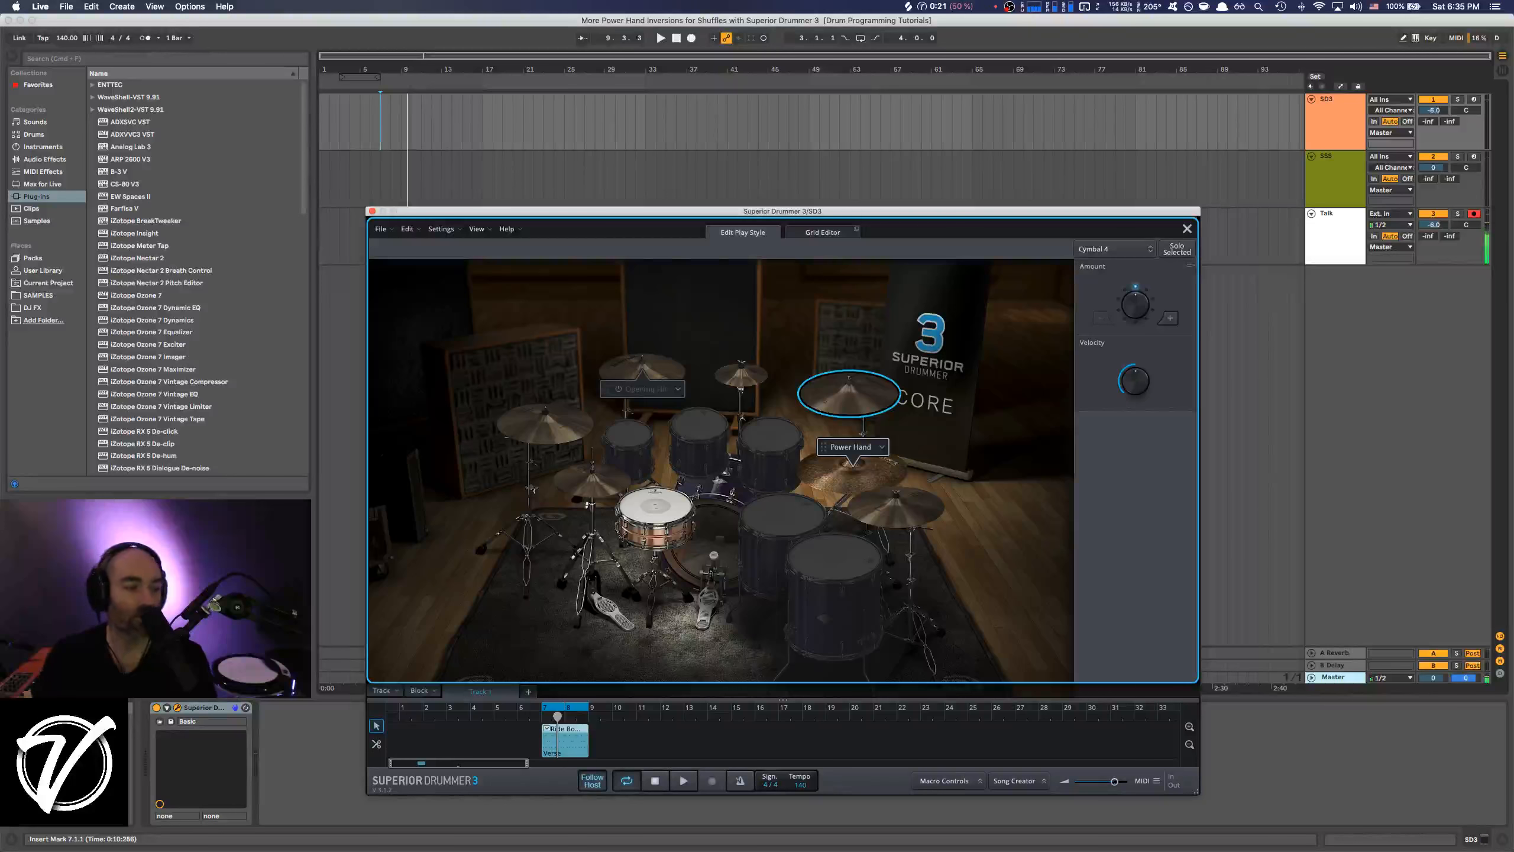
Play back the existing two-bar shuffle groove to hear its power-hand pattern on the ride.
key("super+Tab")
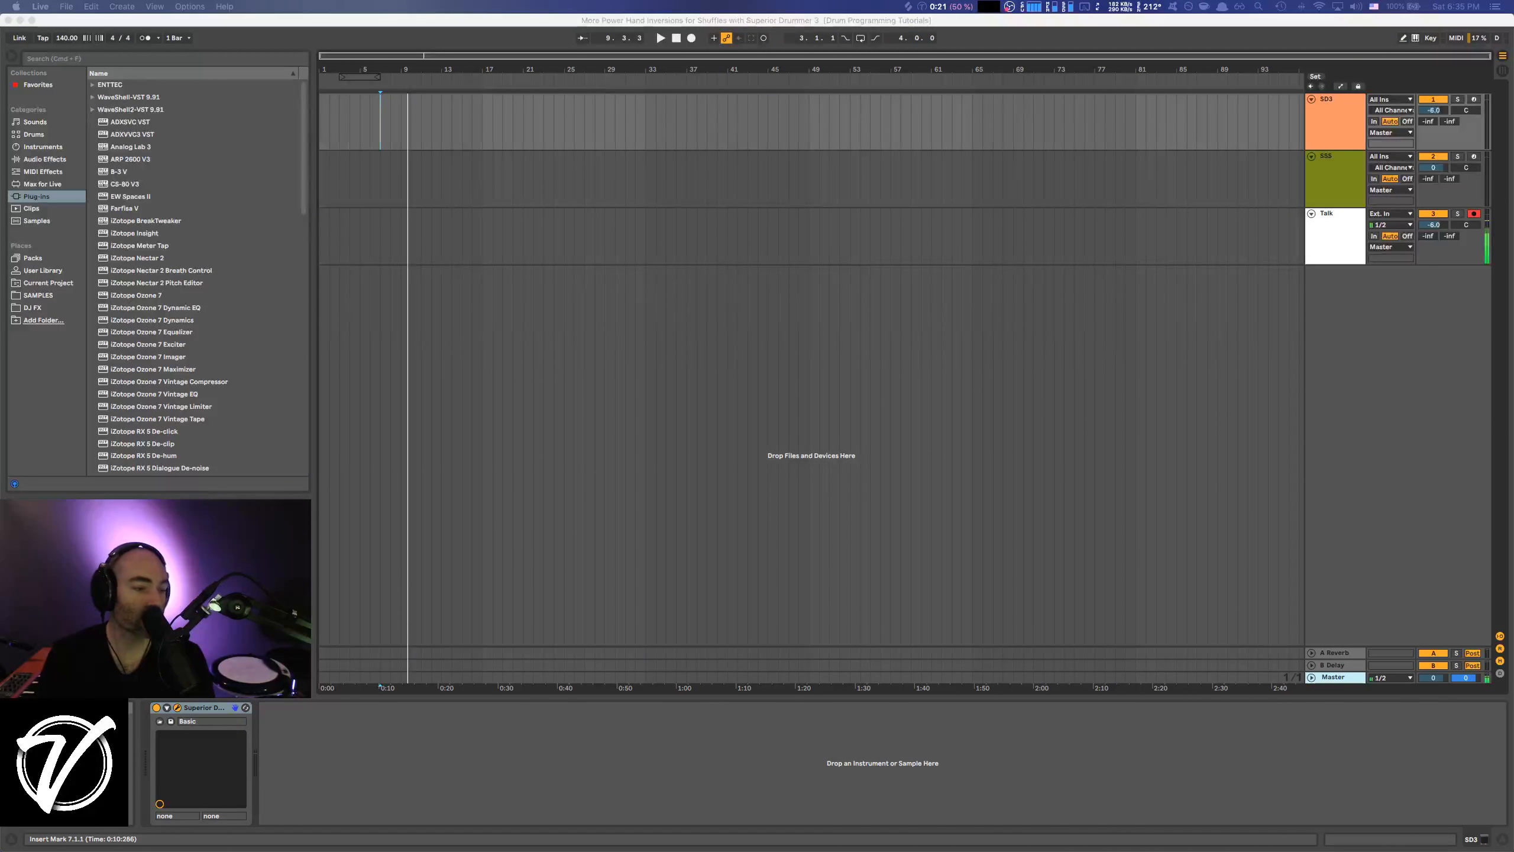
key("super+Tab")
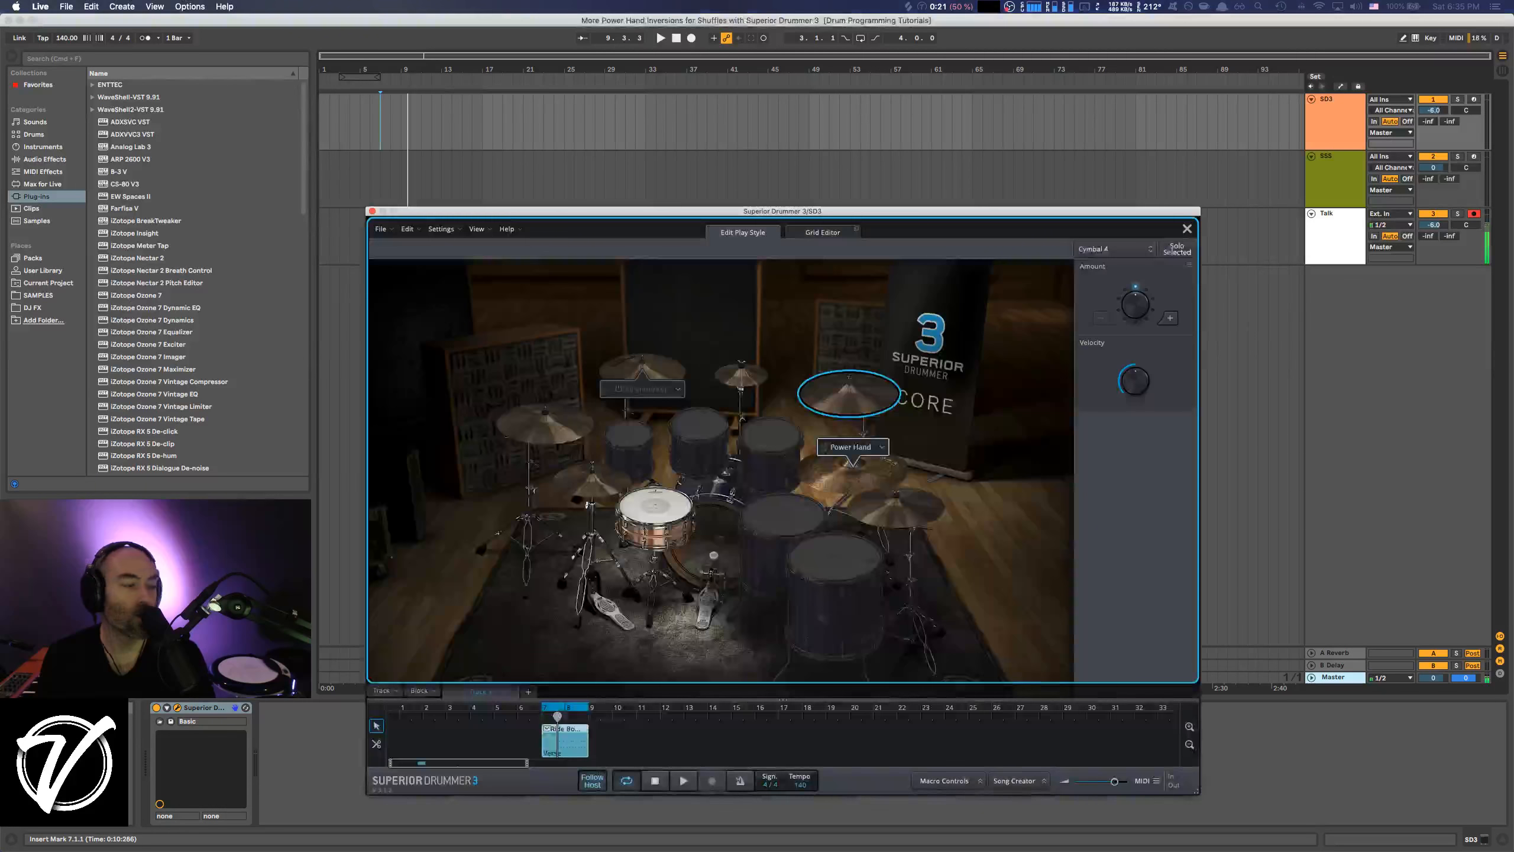
key("space")
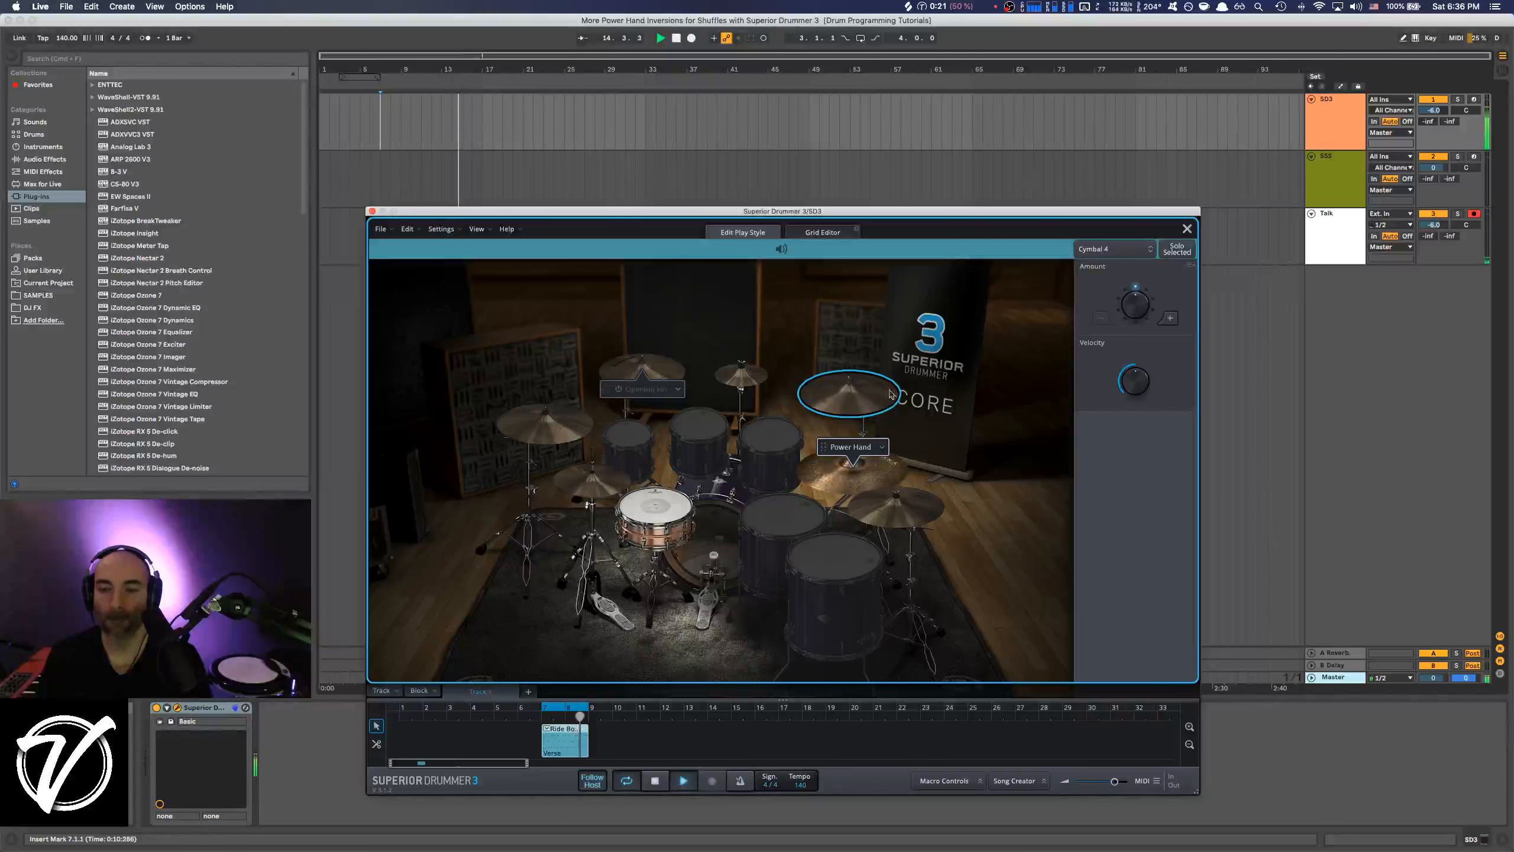
key("space")
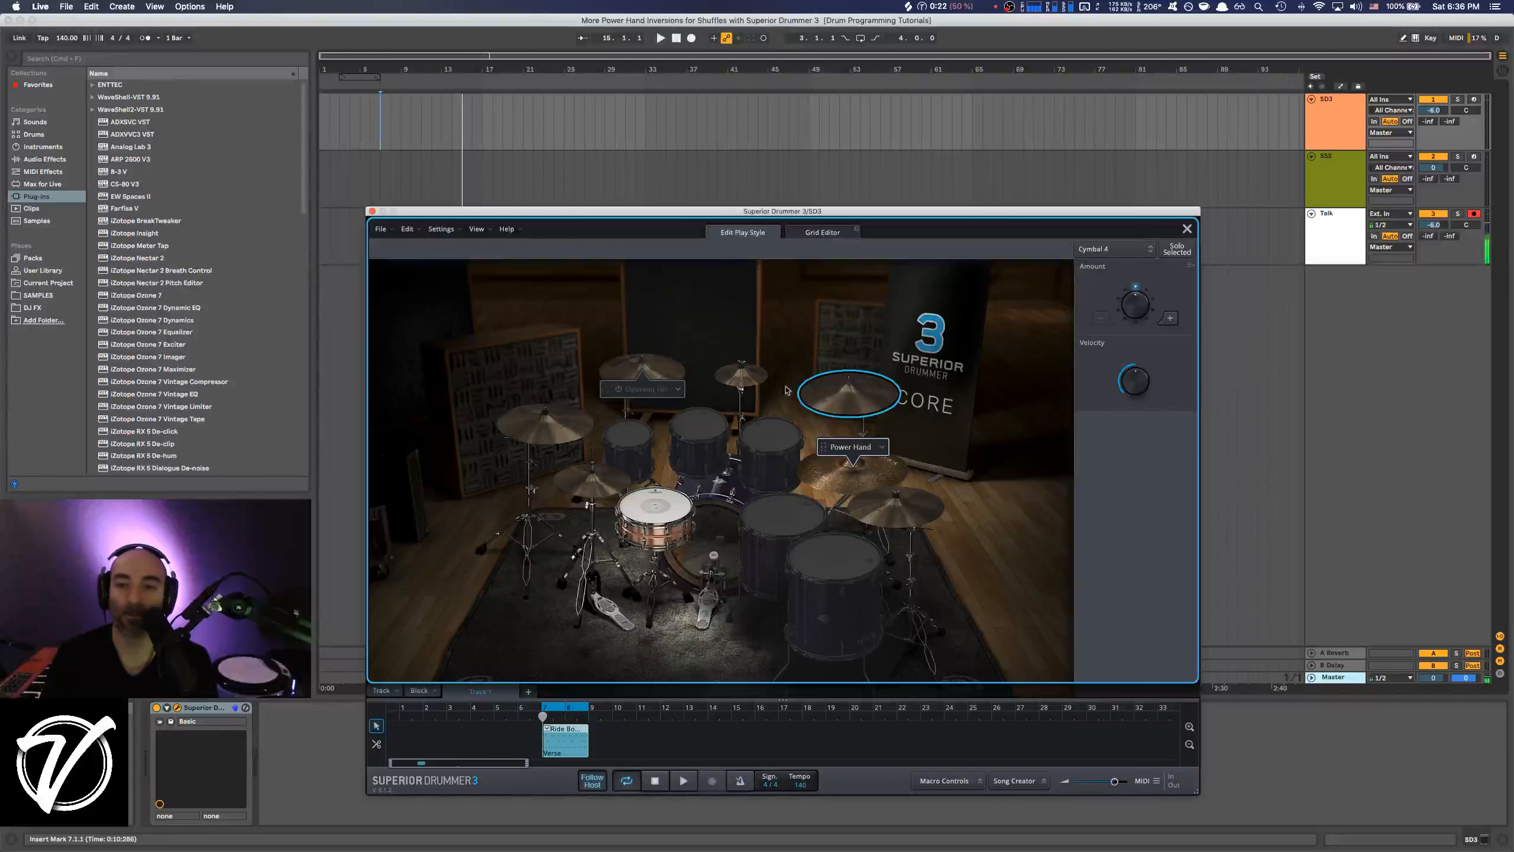
key("space")
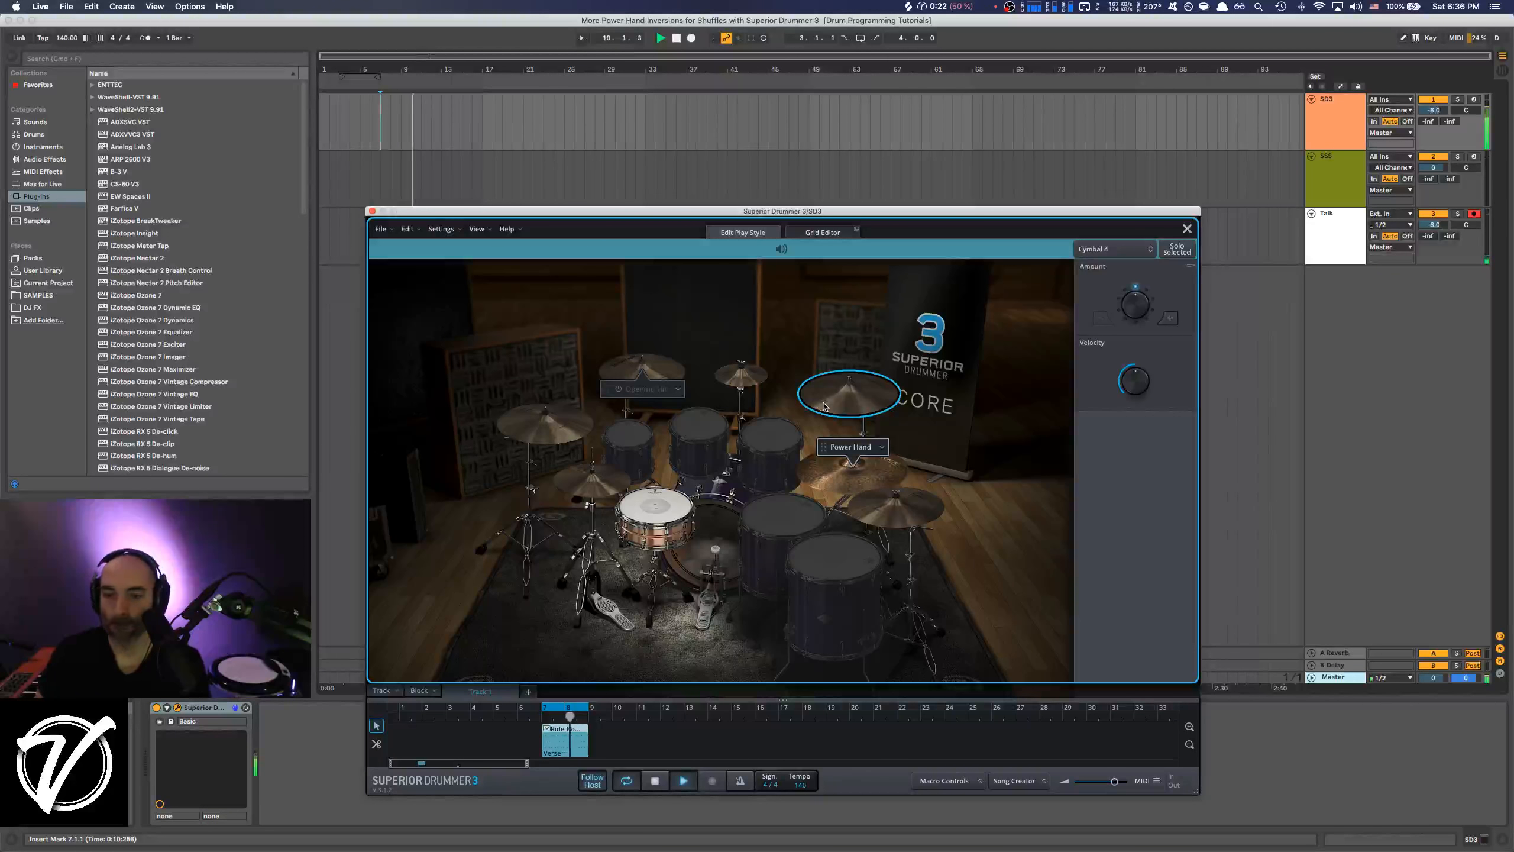
key("space")
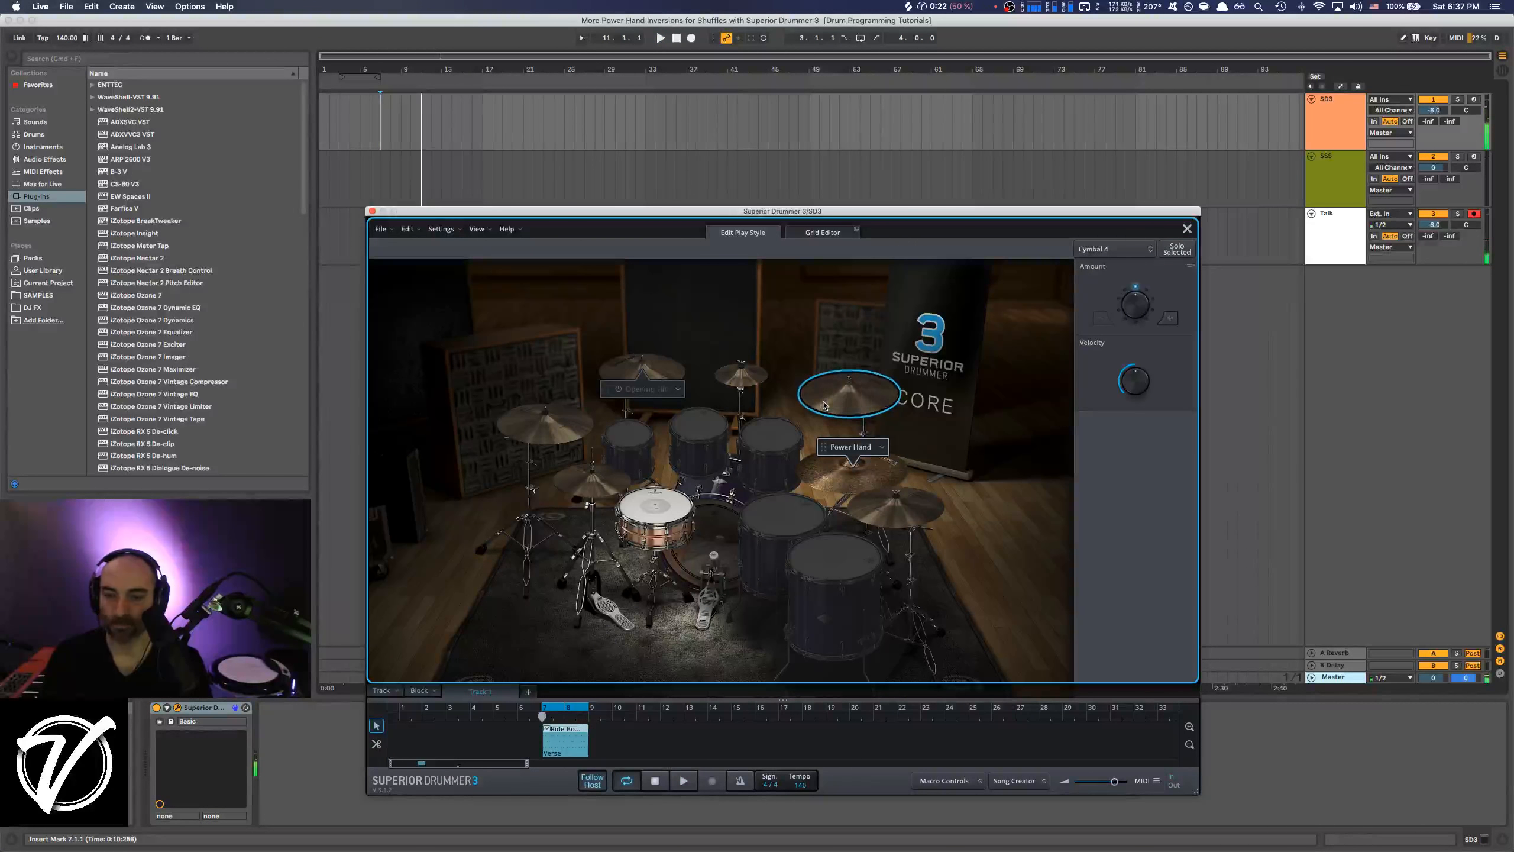
Open the groove in the Grid Editor and remove all of its notes.
left_click(811, 234)
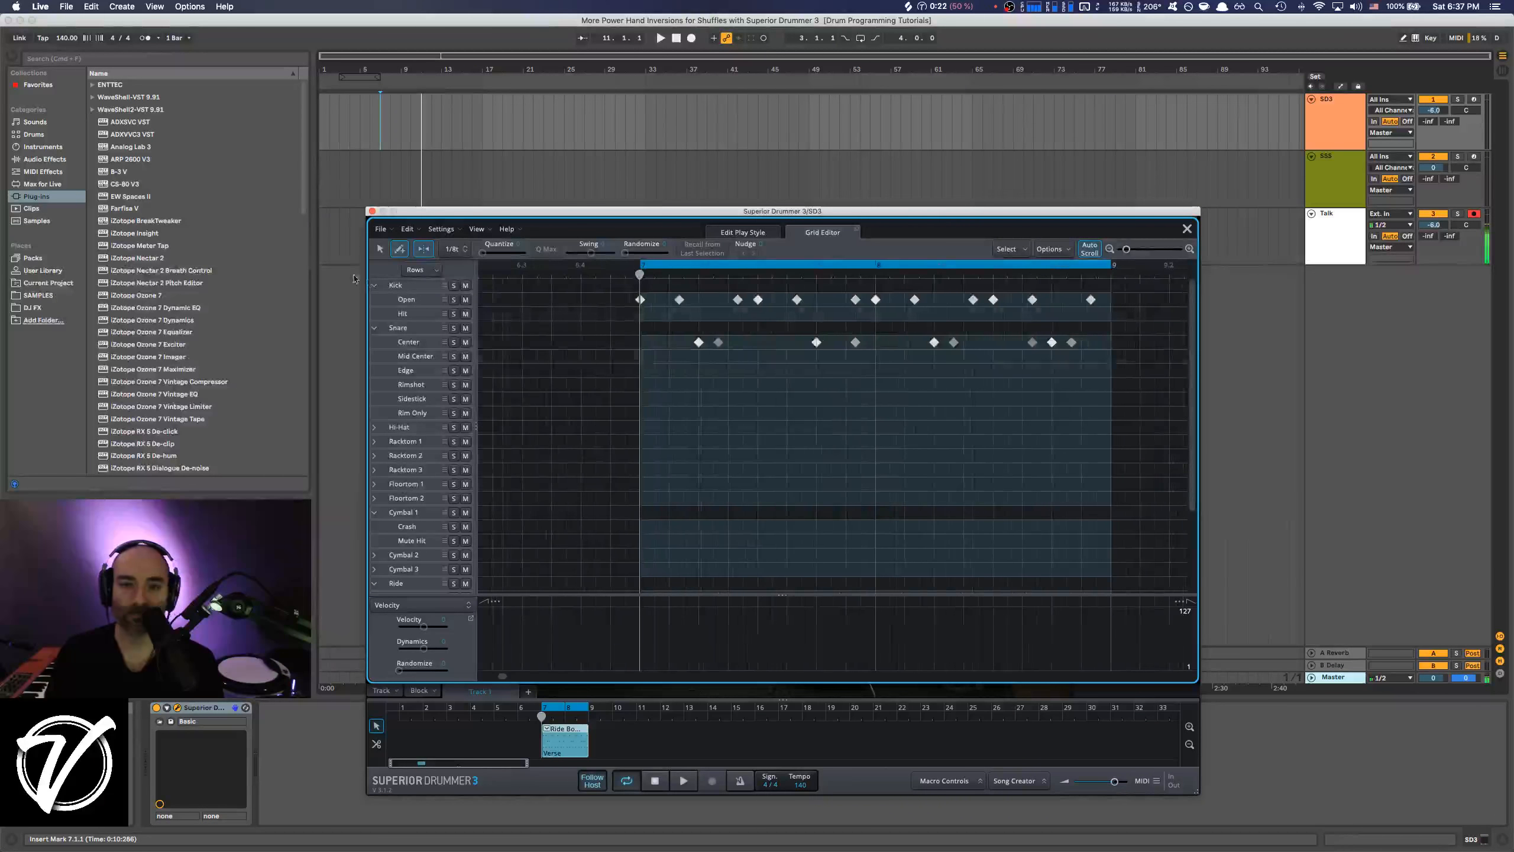
left_click(379, 249)
left_click(406, 229)
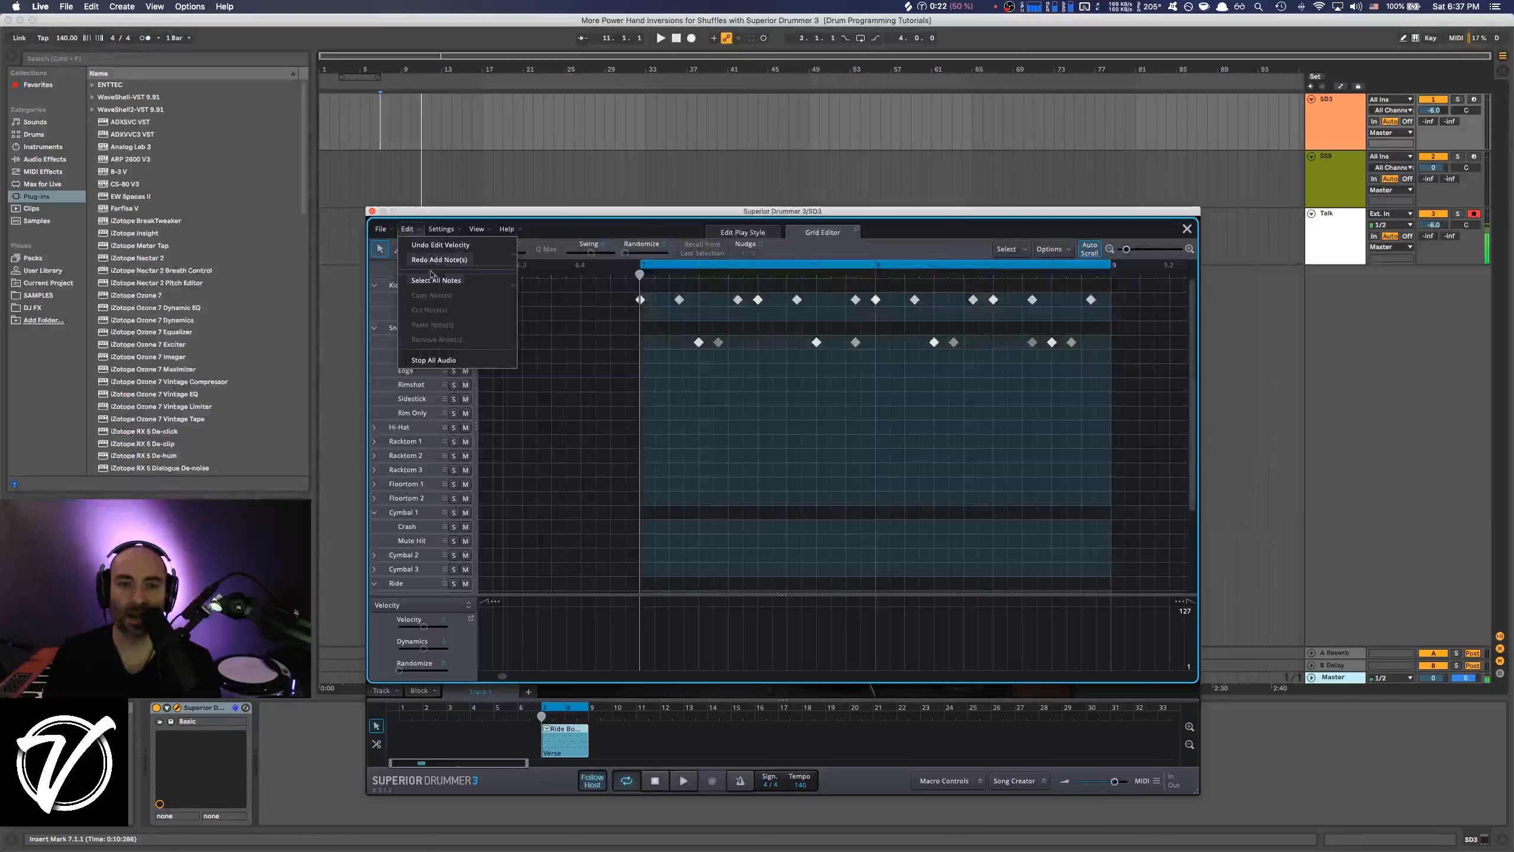
left_click(429, 309)
left_click(407, 228)
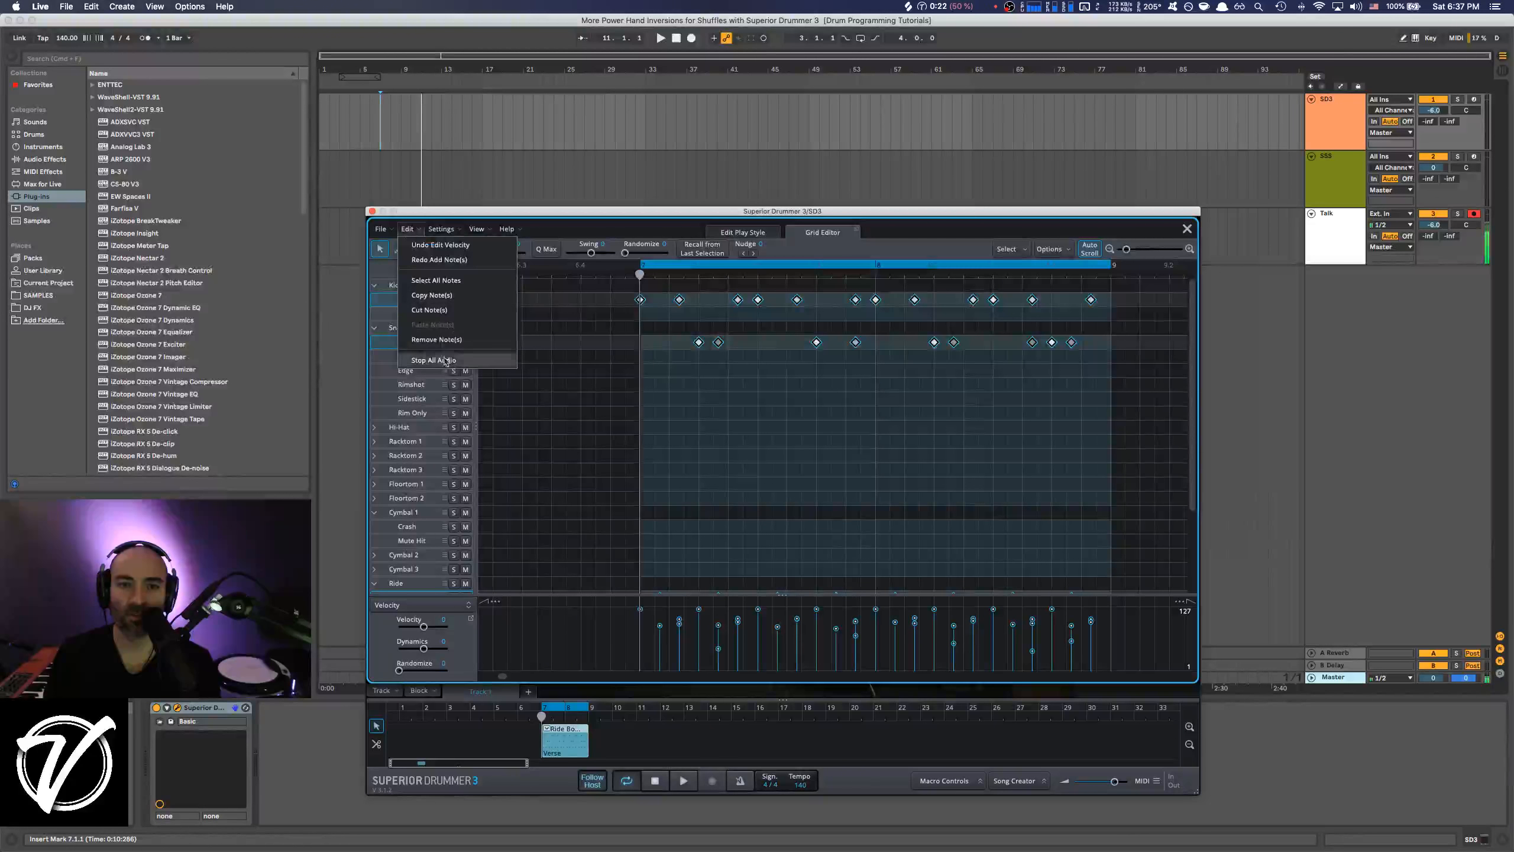
left_click(443, 340)
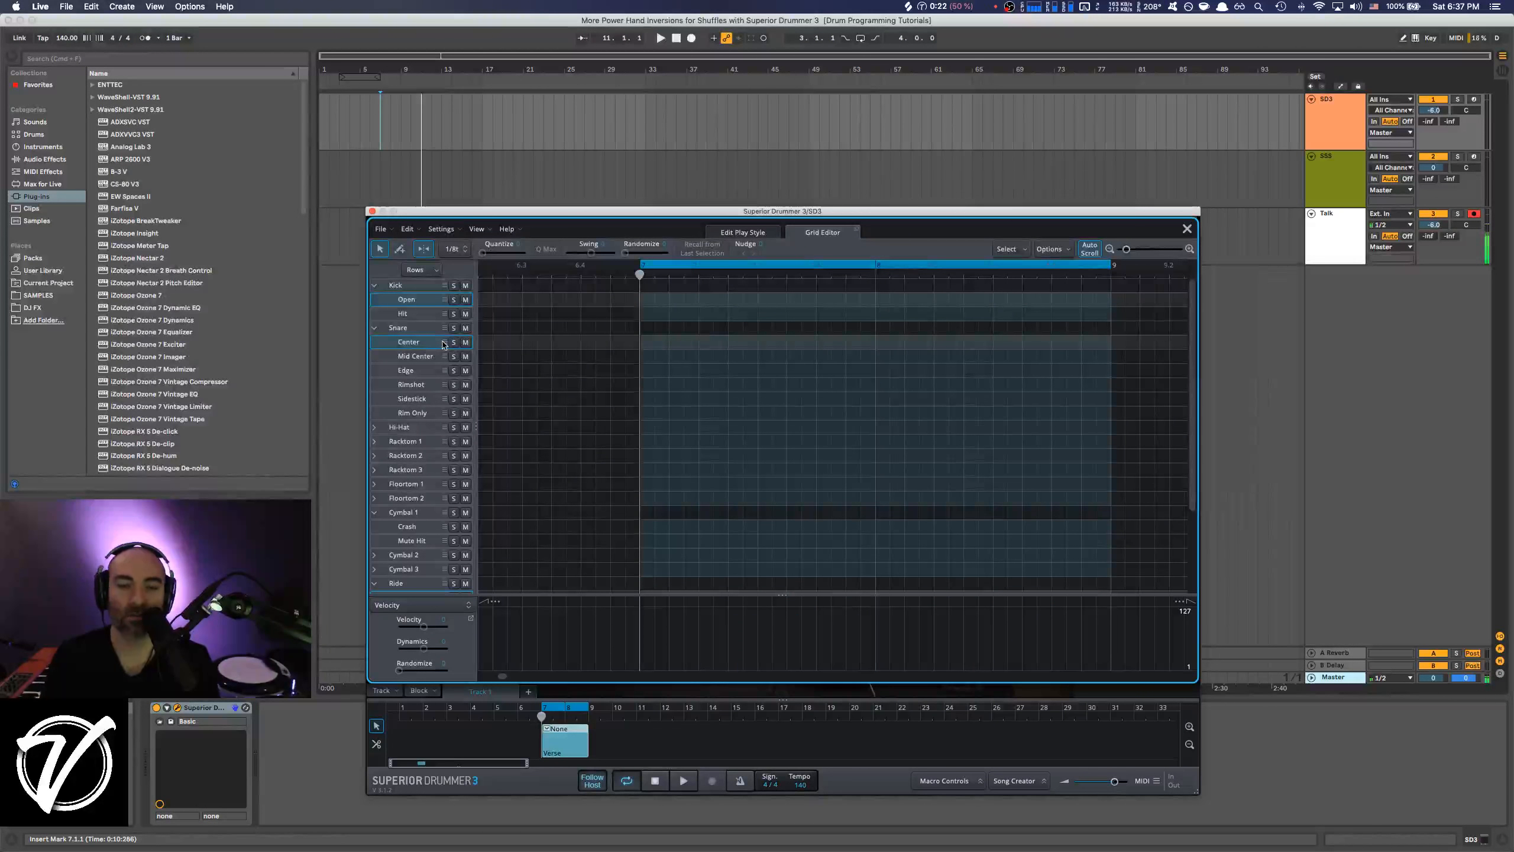
Draw Kick Open notes on beats 1 and 3 of both bars and play them back.
scroll(823, 298, "right", 2)
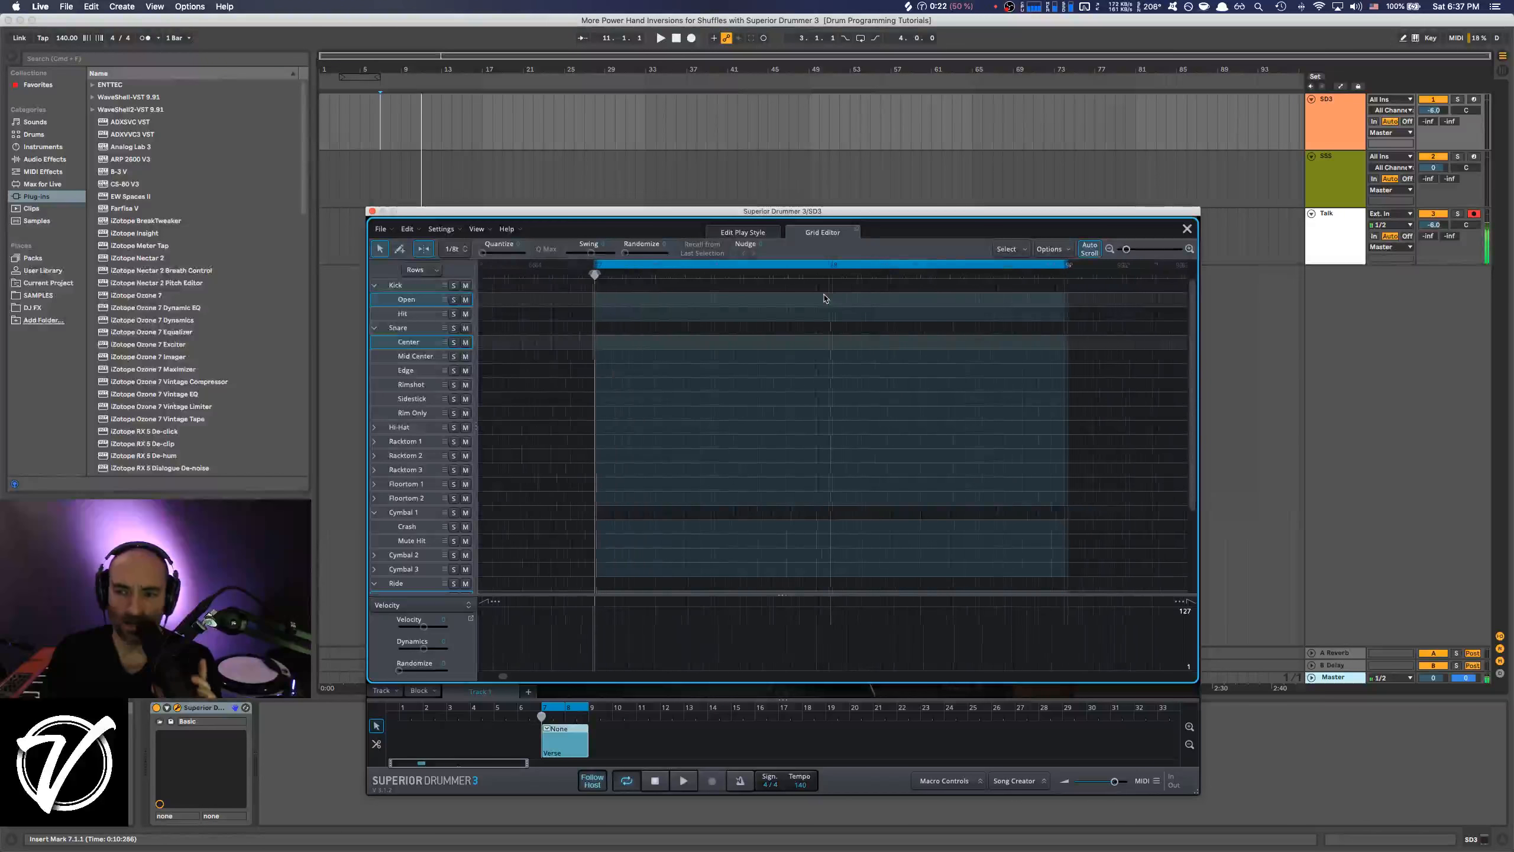
left_click_drag(783, 217, 800, 162)
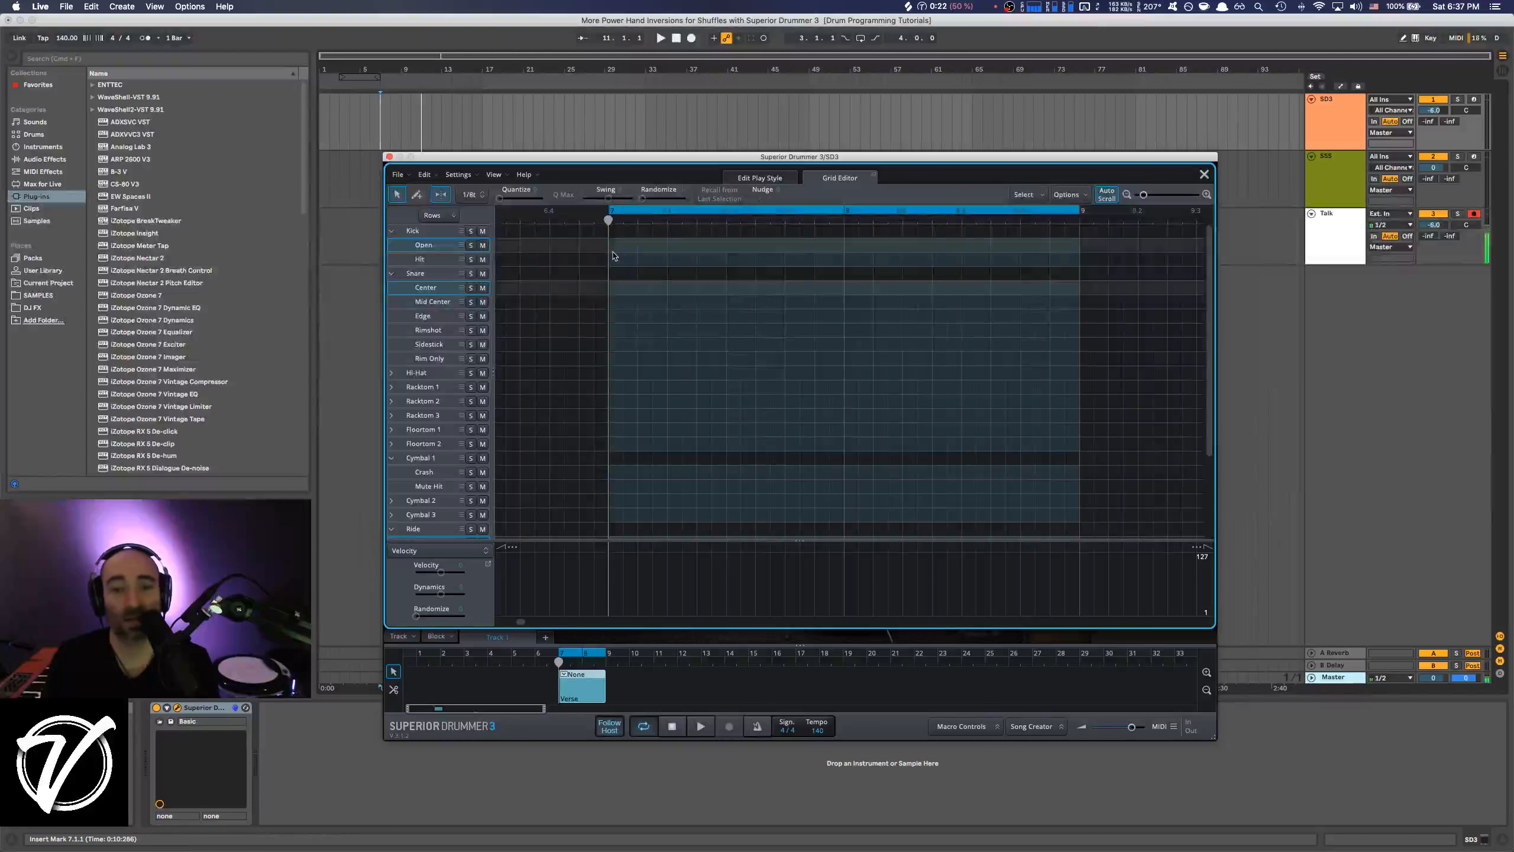
scroll(614, 257, "right", 1)
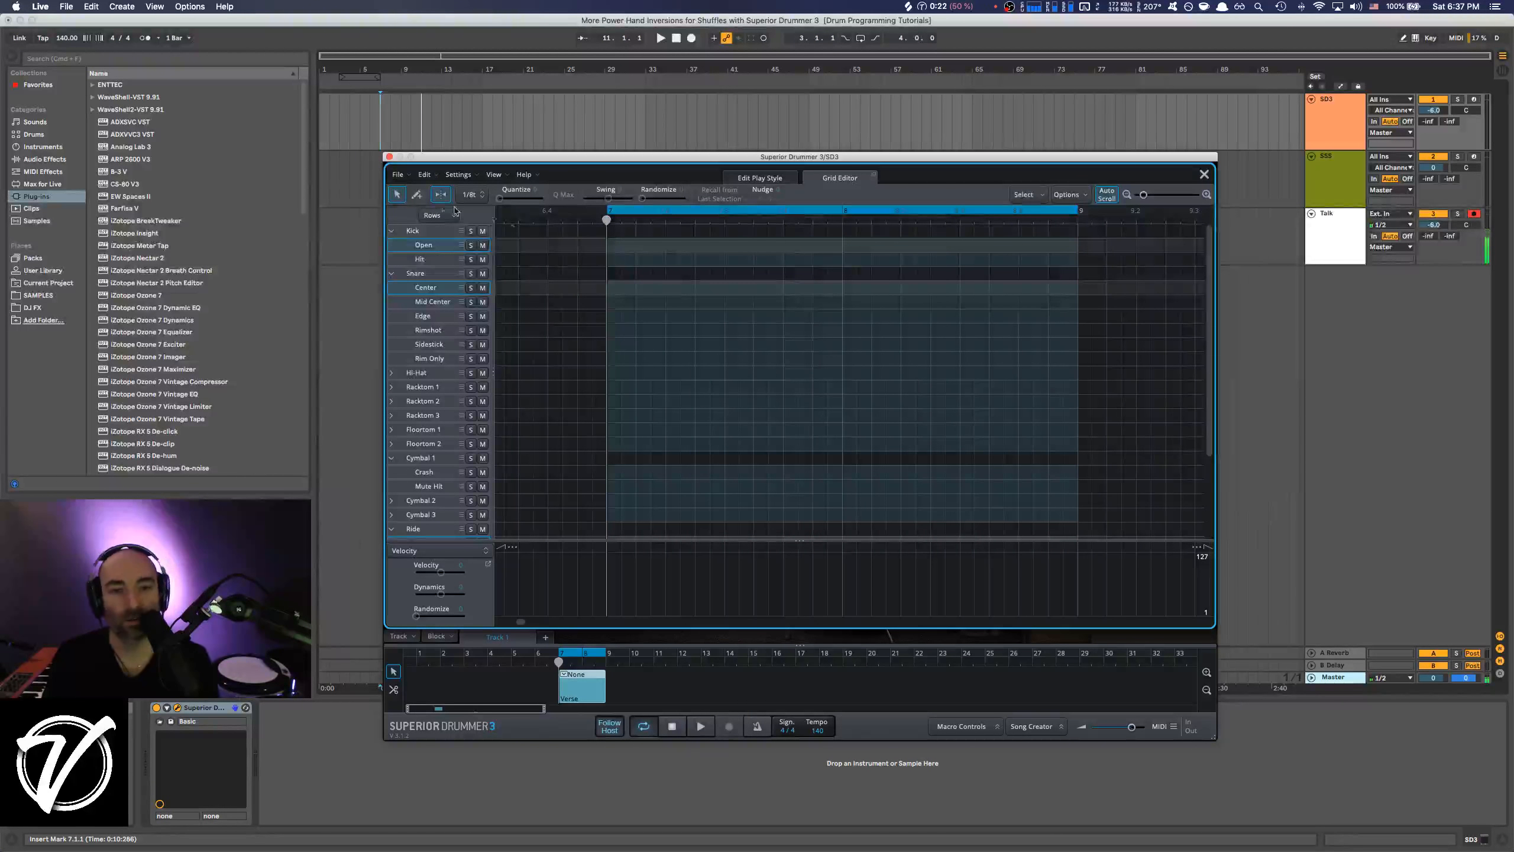
left_click(418, 197)
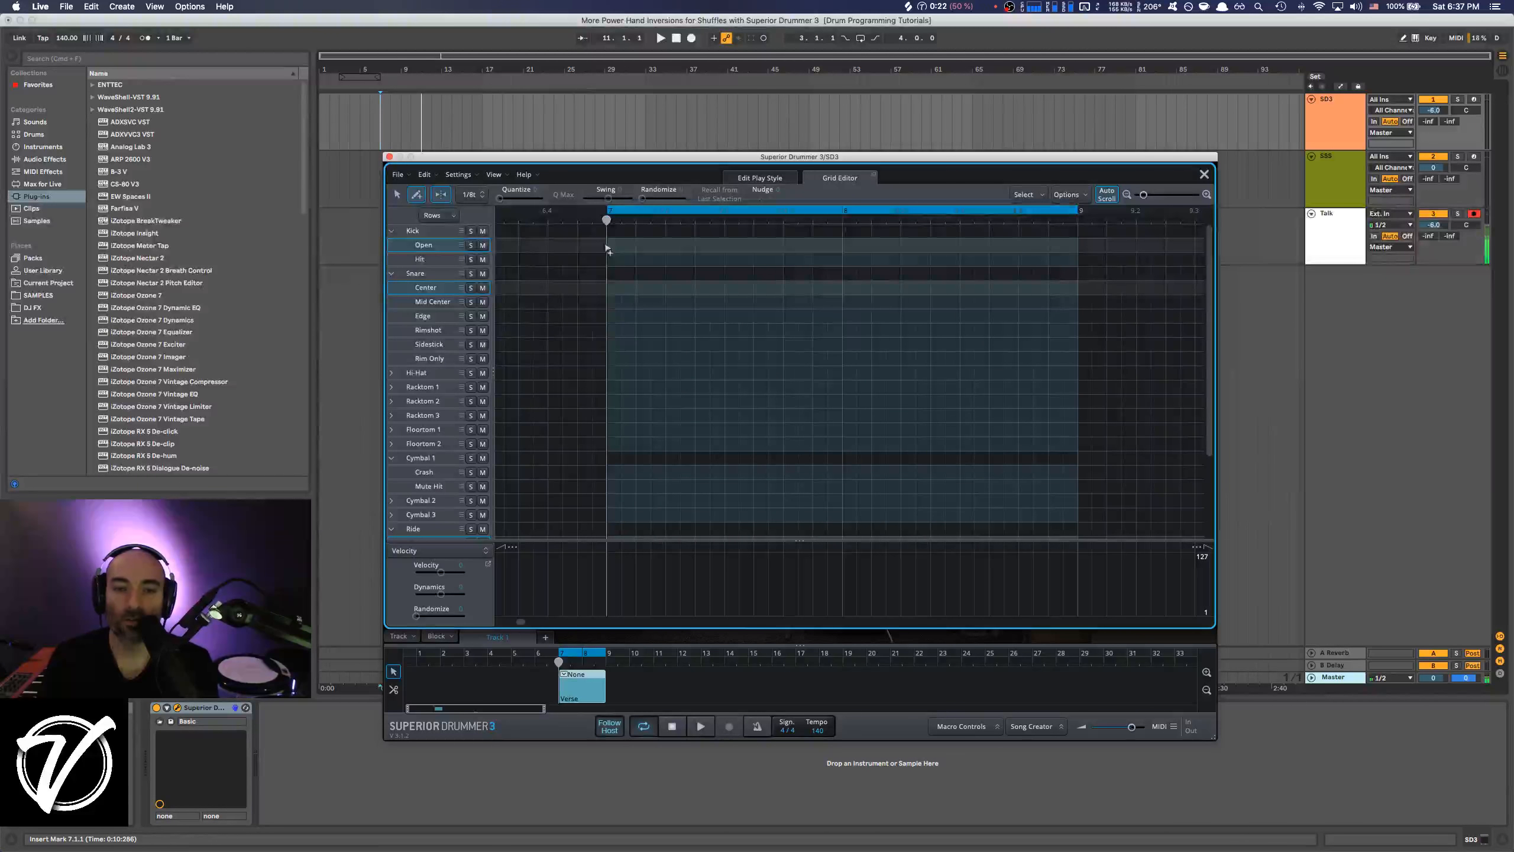
left_click(410, 247)
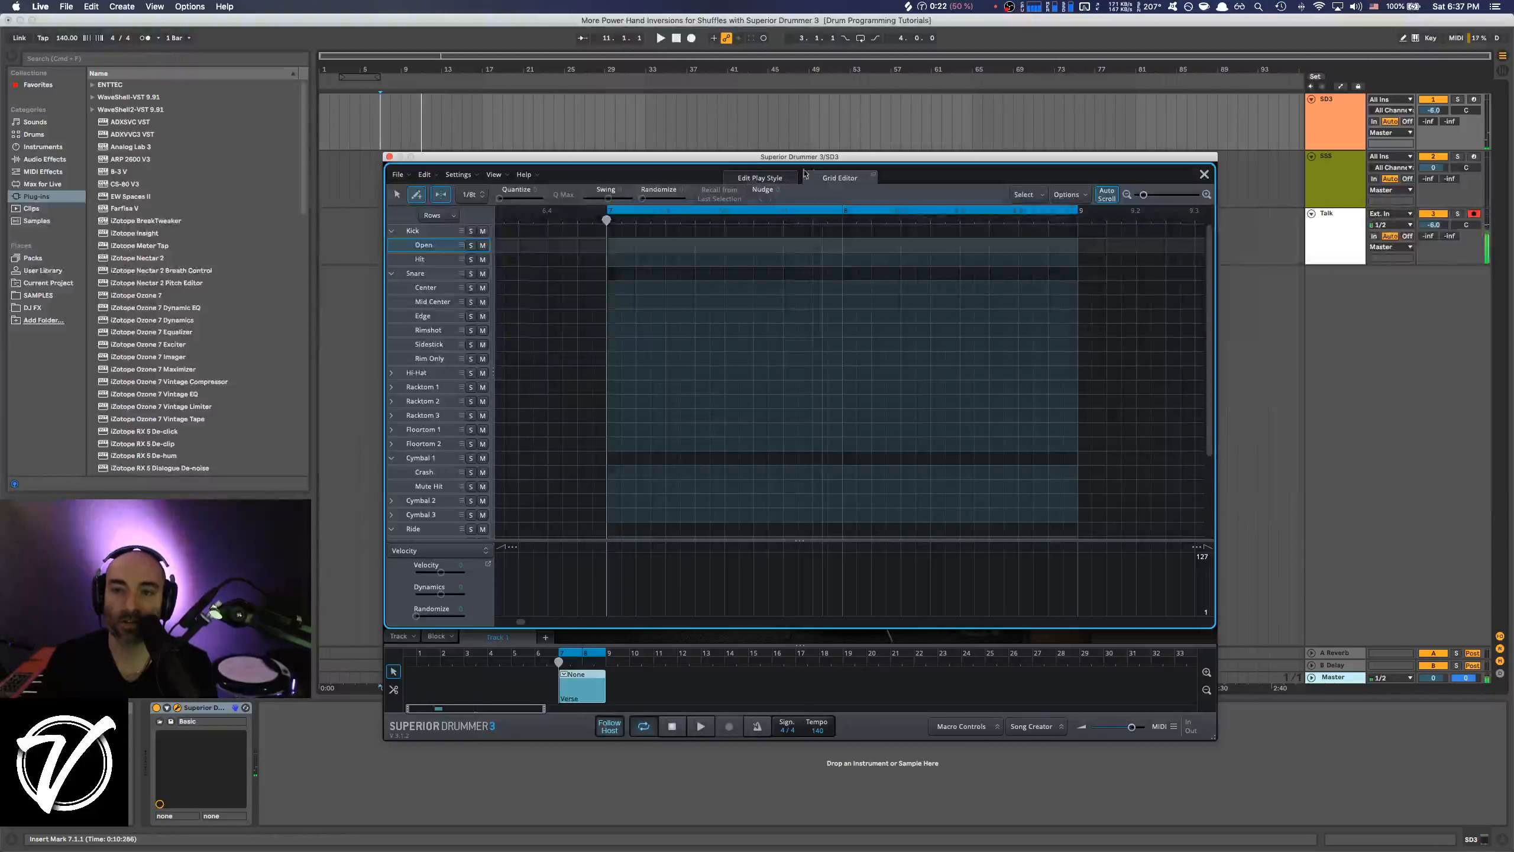
left_click(607, 244)
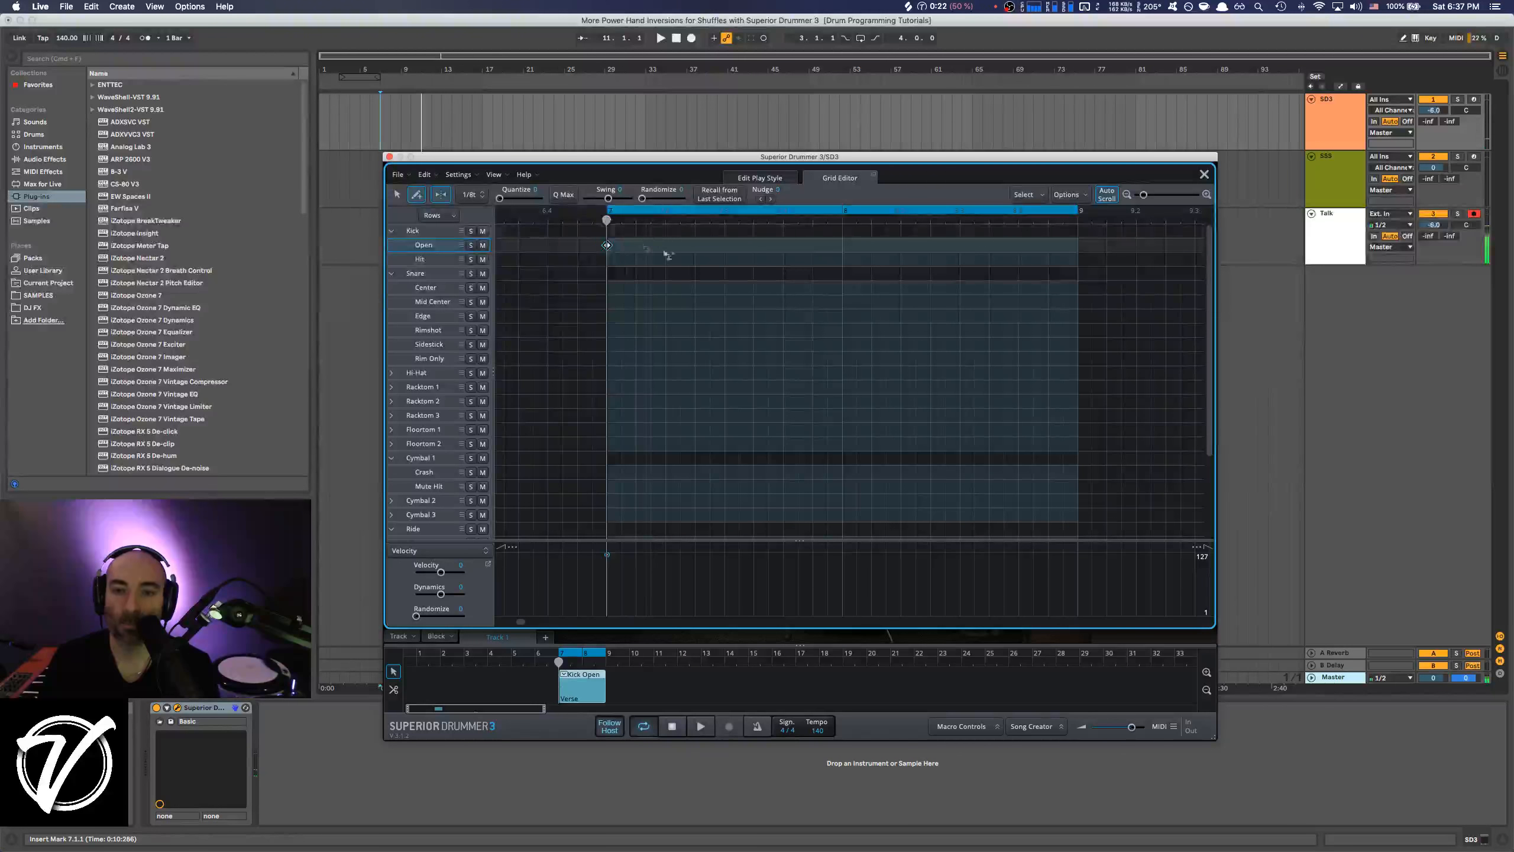
left_click(724, 245)
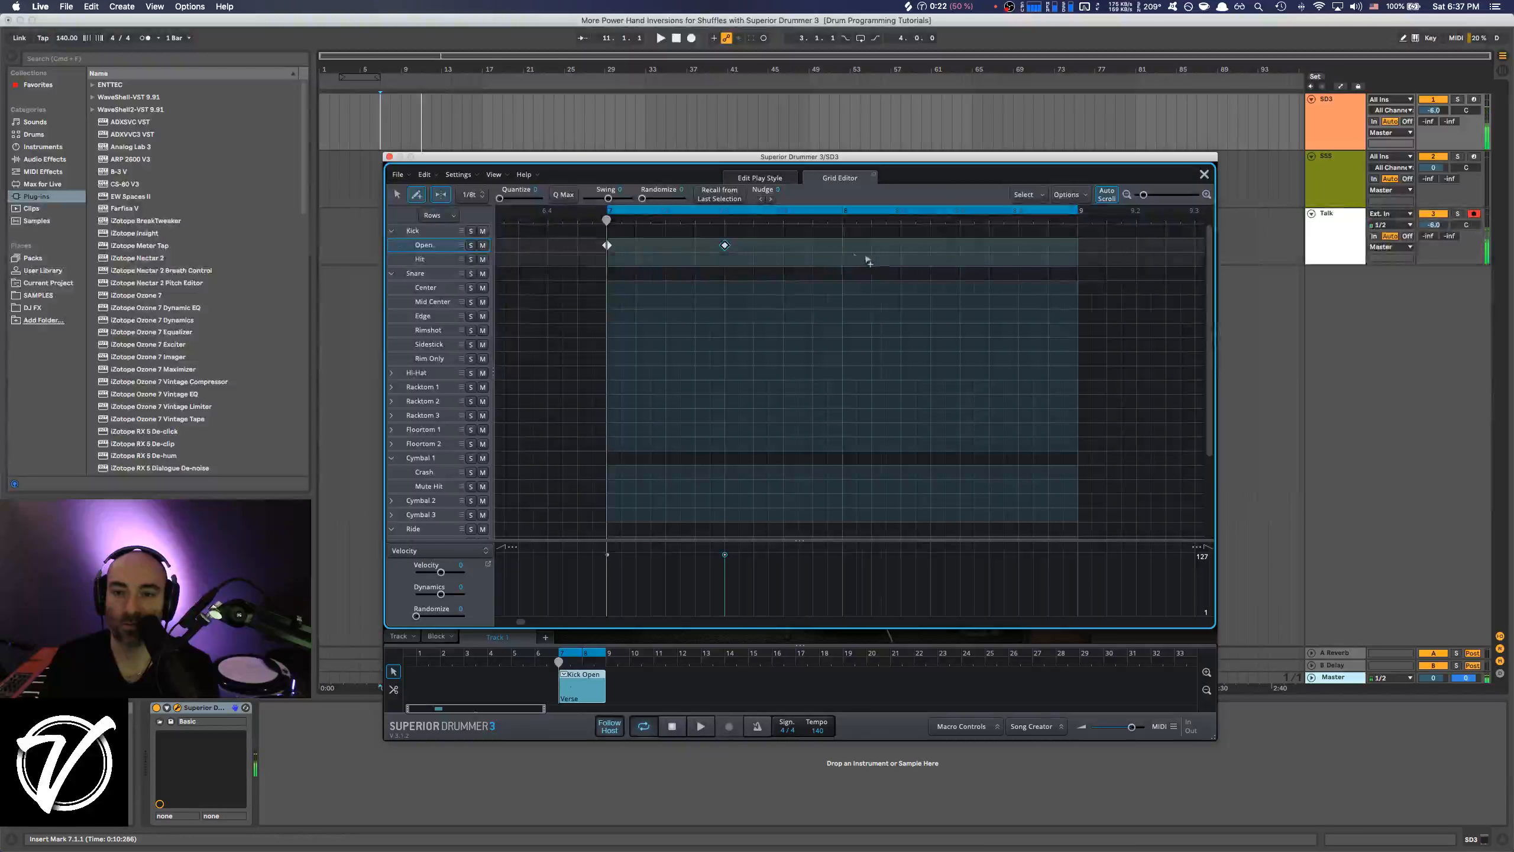
left_click(841, 245)
left_click(960, 244)
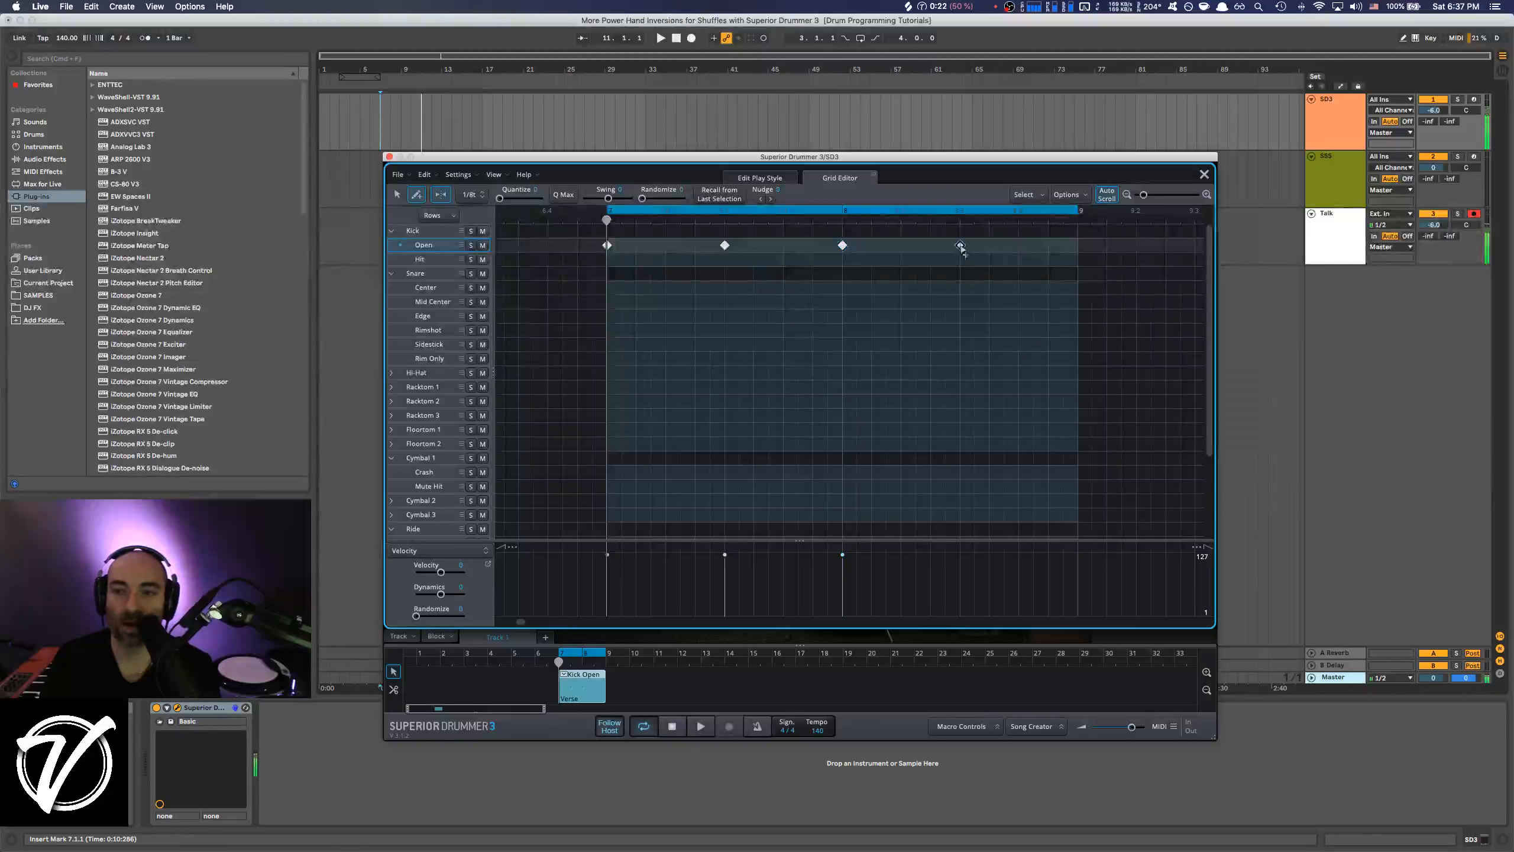
key("space")
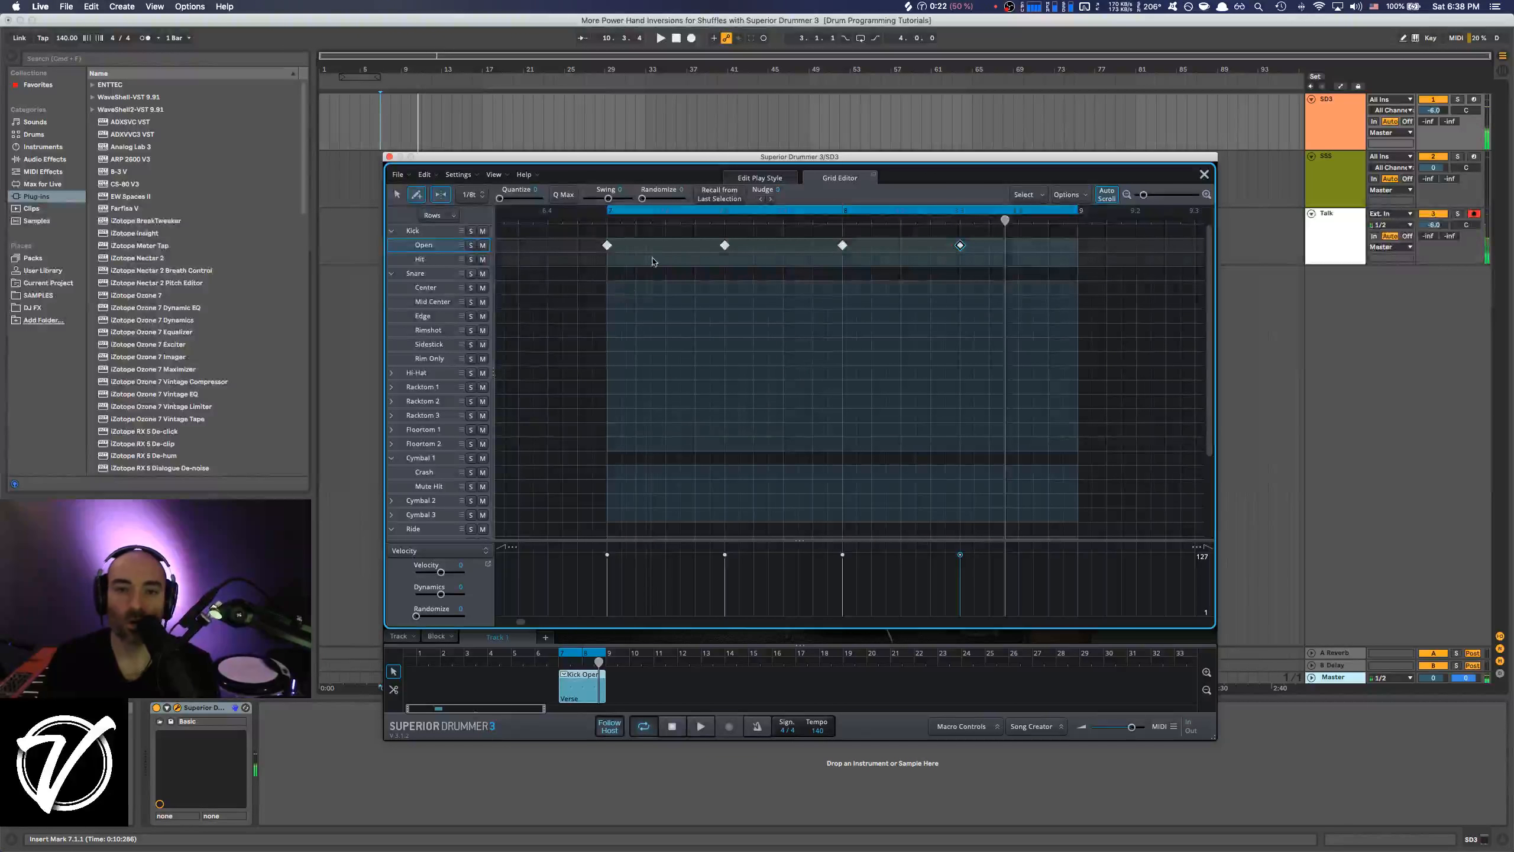
Draw Snare Center notes on beats 2 and 4 of both bars and play back the pattern.
left_click(665, 289)
left_click(783, 288)
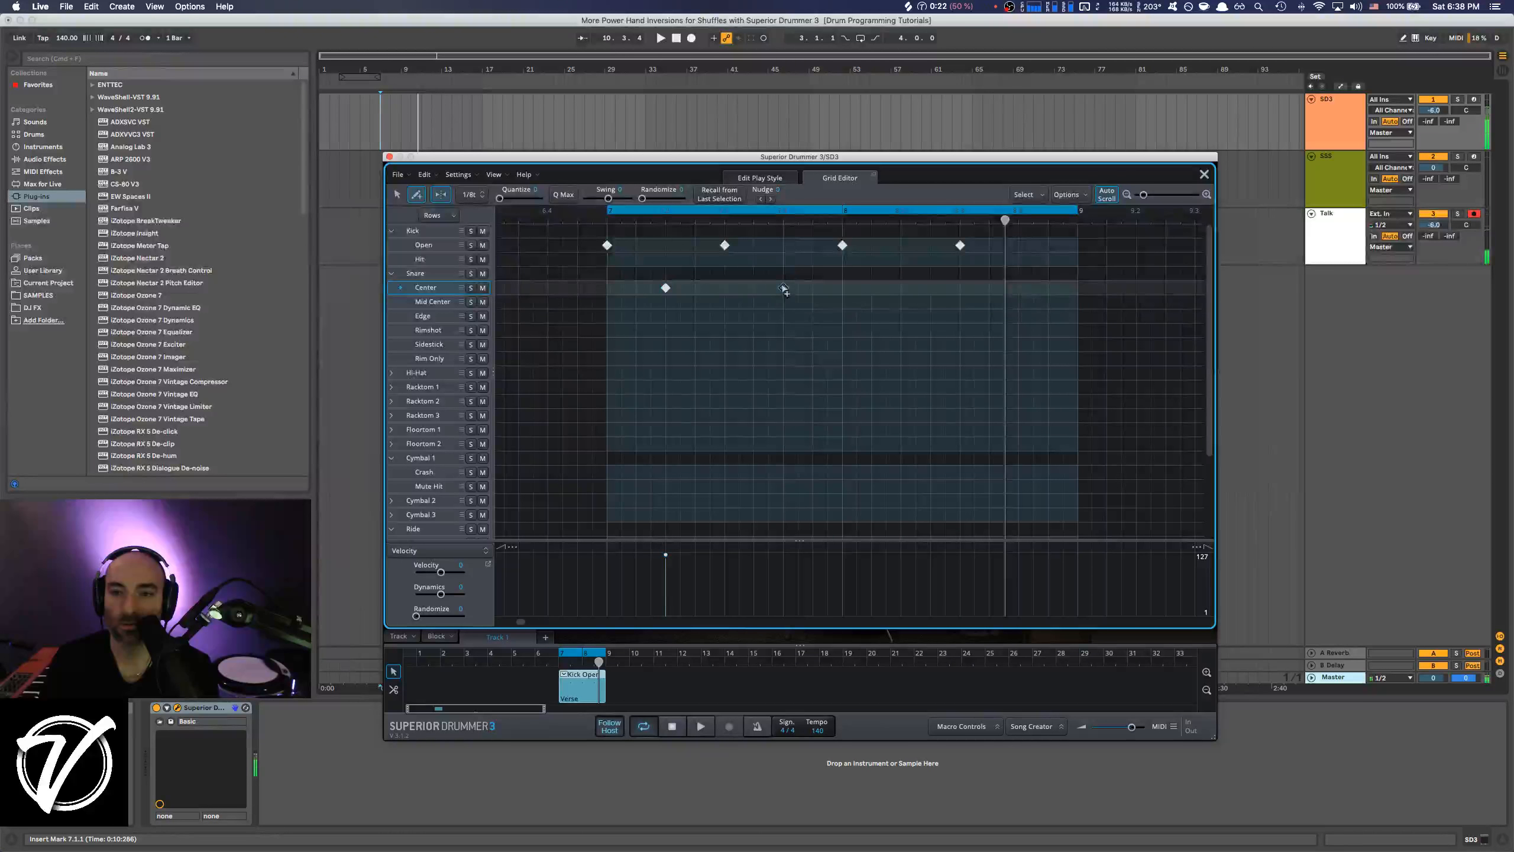
left_click(902, 289)
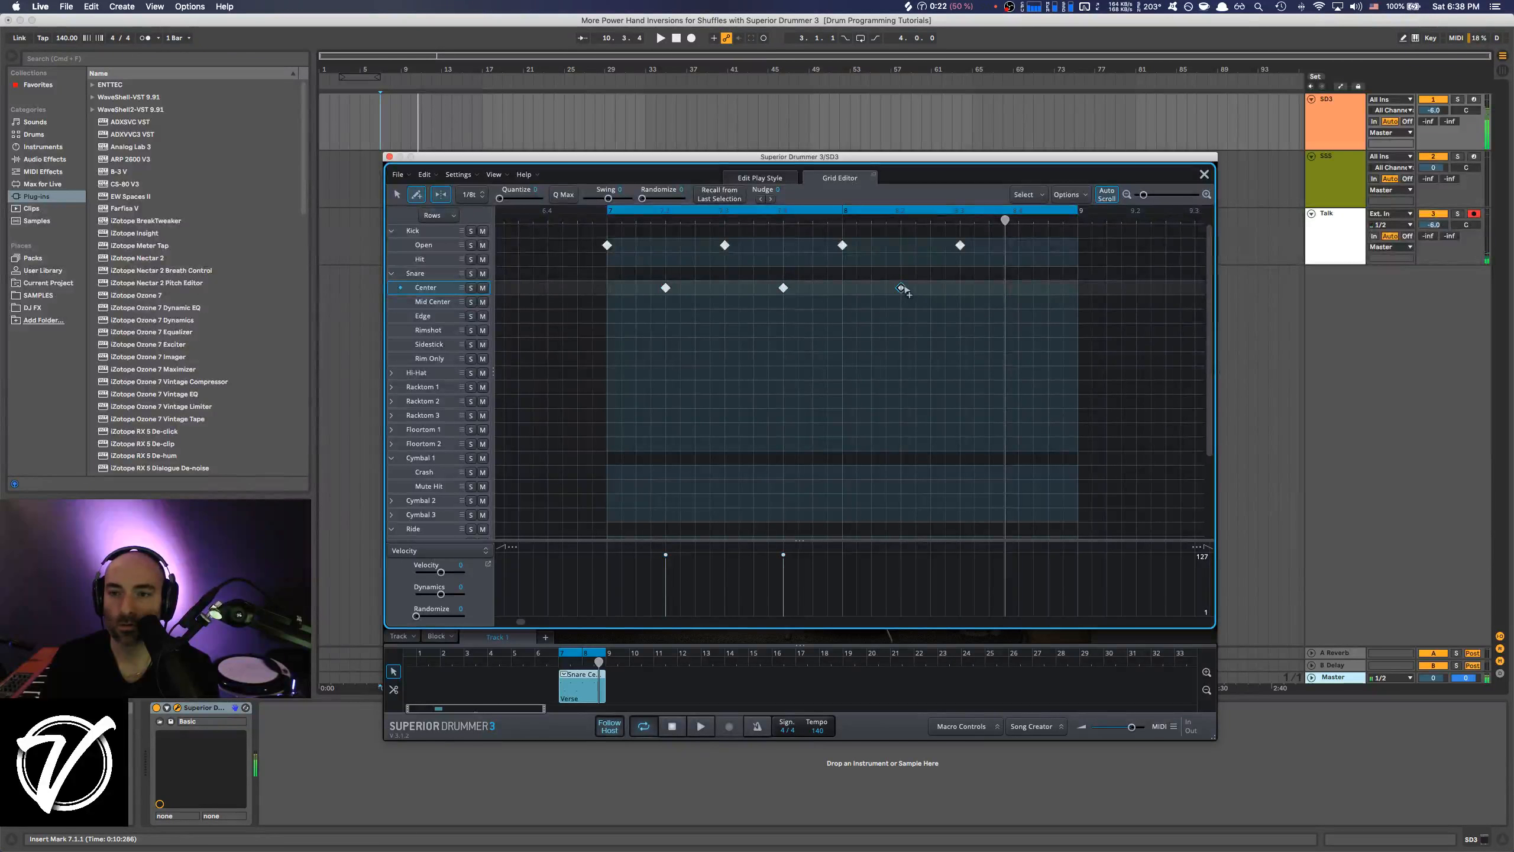
left_click(1019, 288)
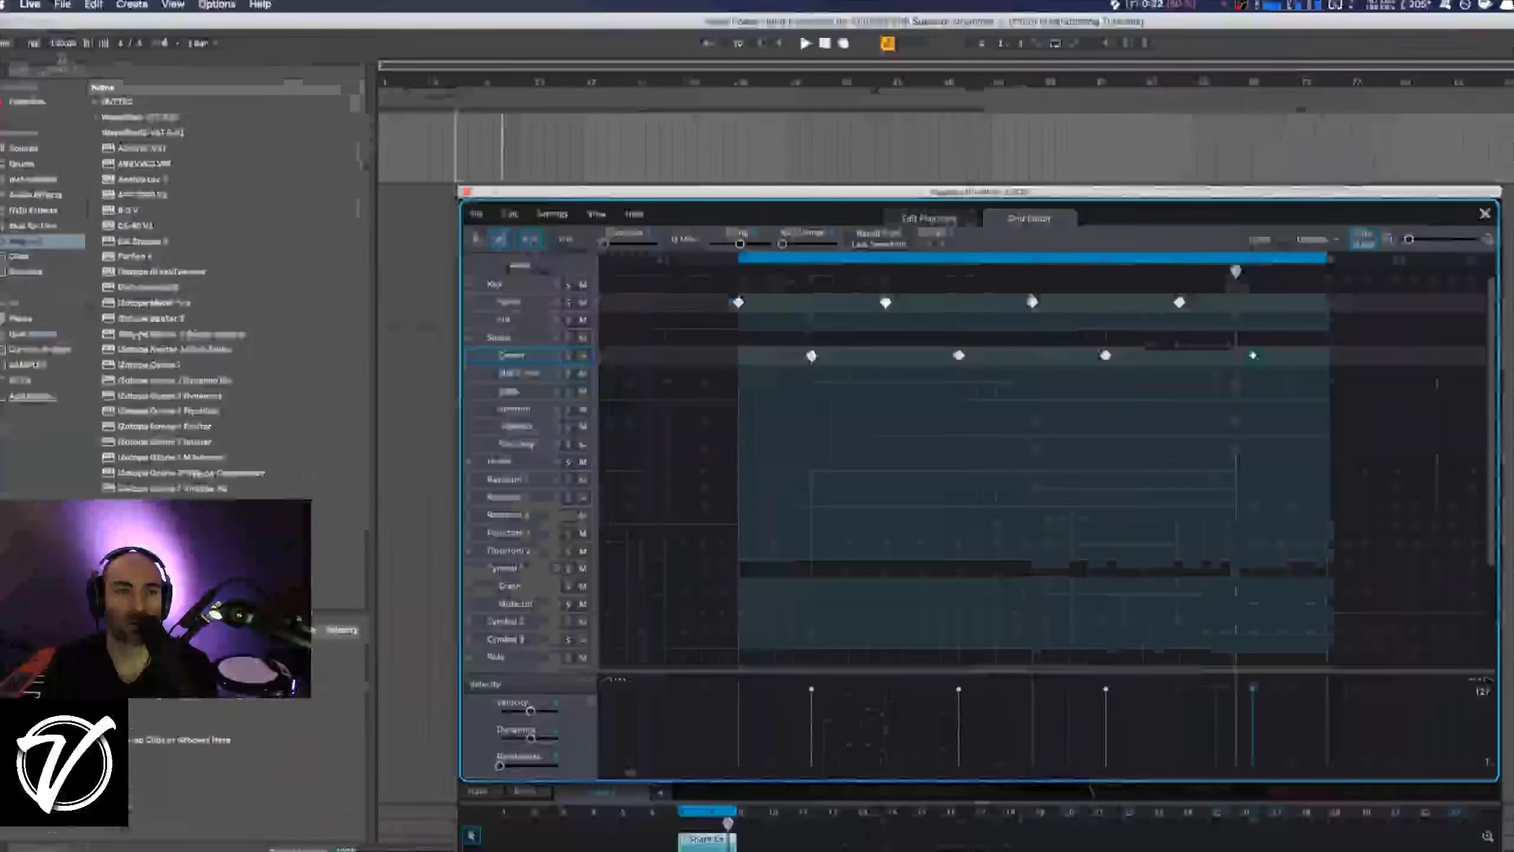
key("space")
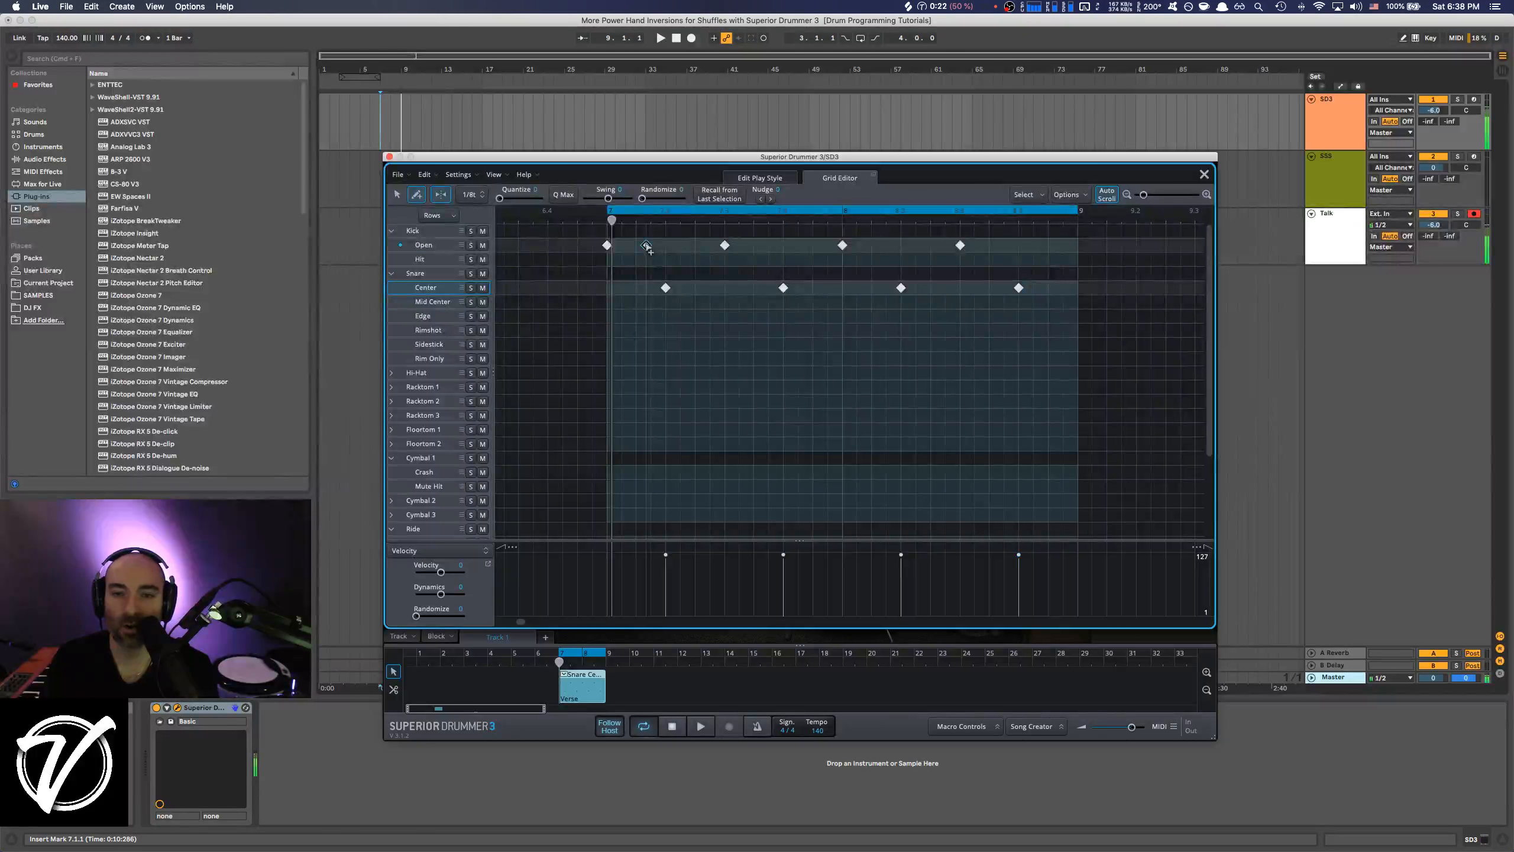
Add Kick Open notes on the last triplet of every beat in both bars and play back the shuffle.
left_click(646, 245)
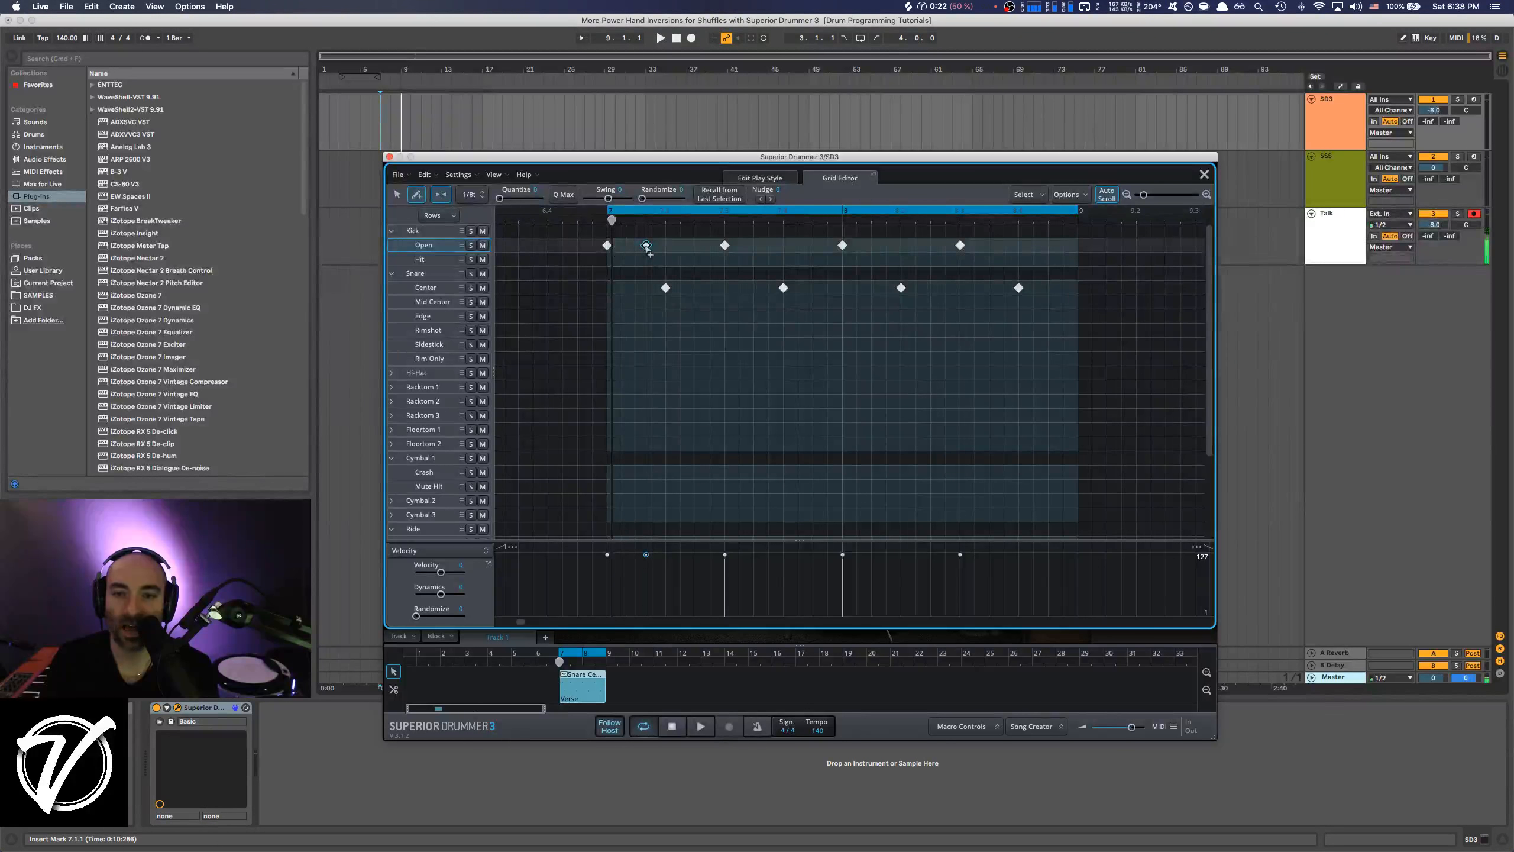
left_click(706, 245)
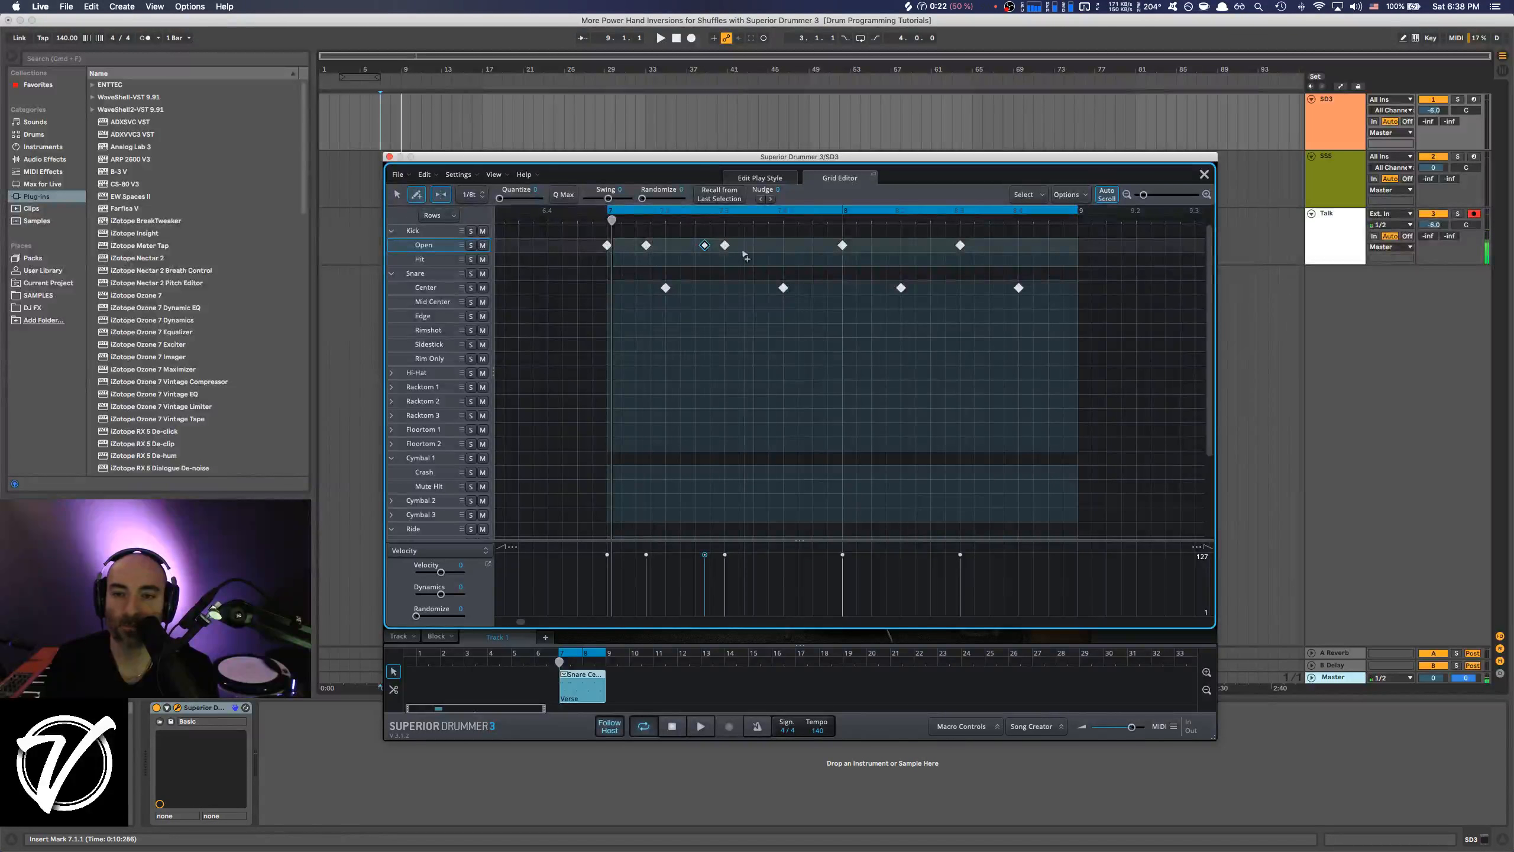
left_click(764, 244)
left_click(822, 245)
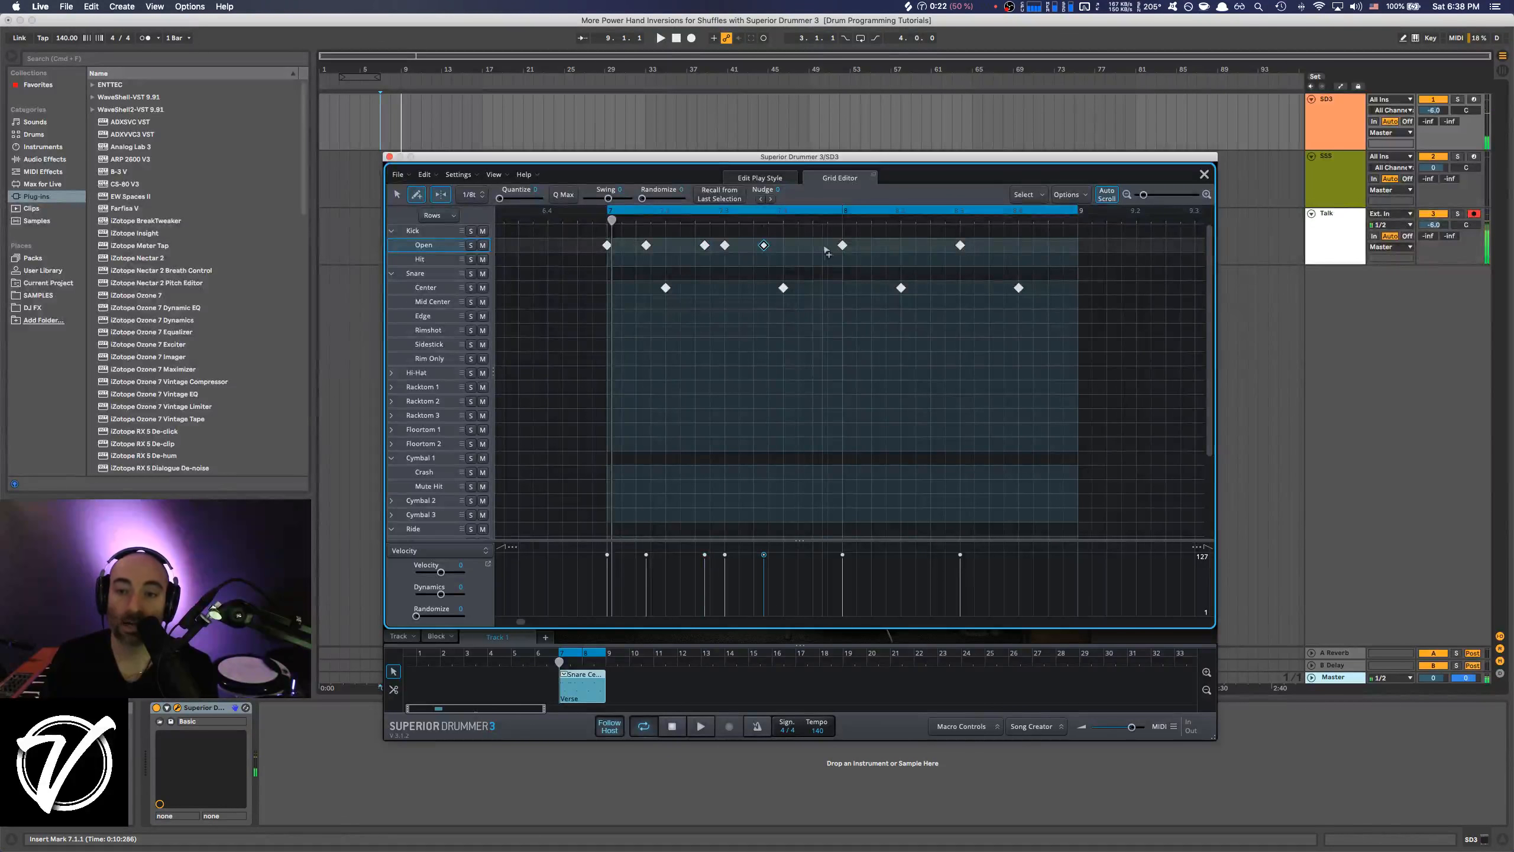
left_click(881, 245)
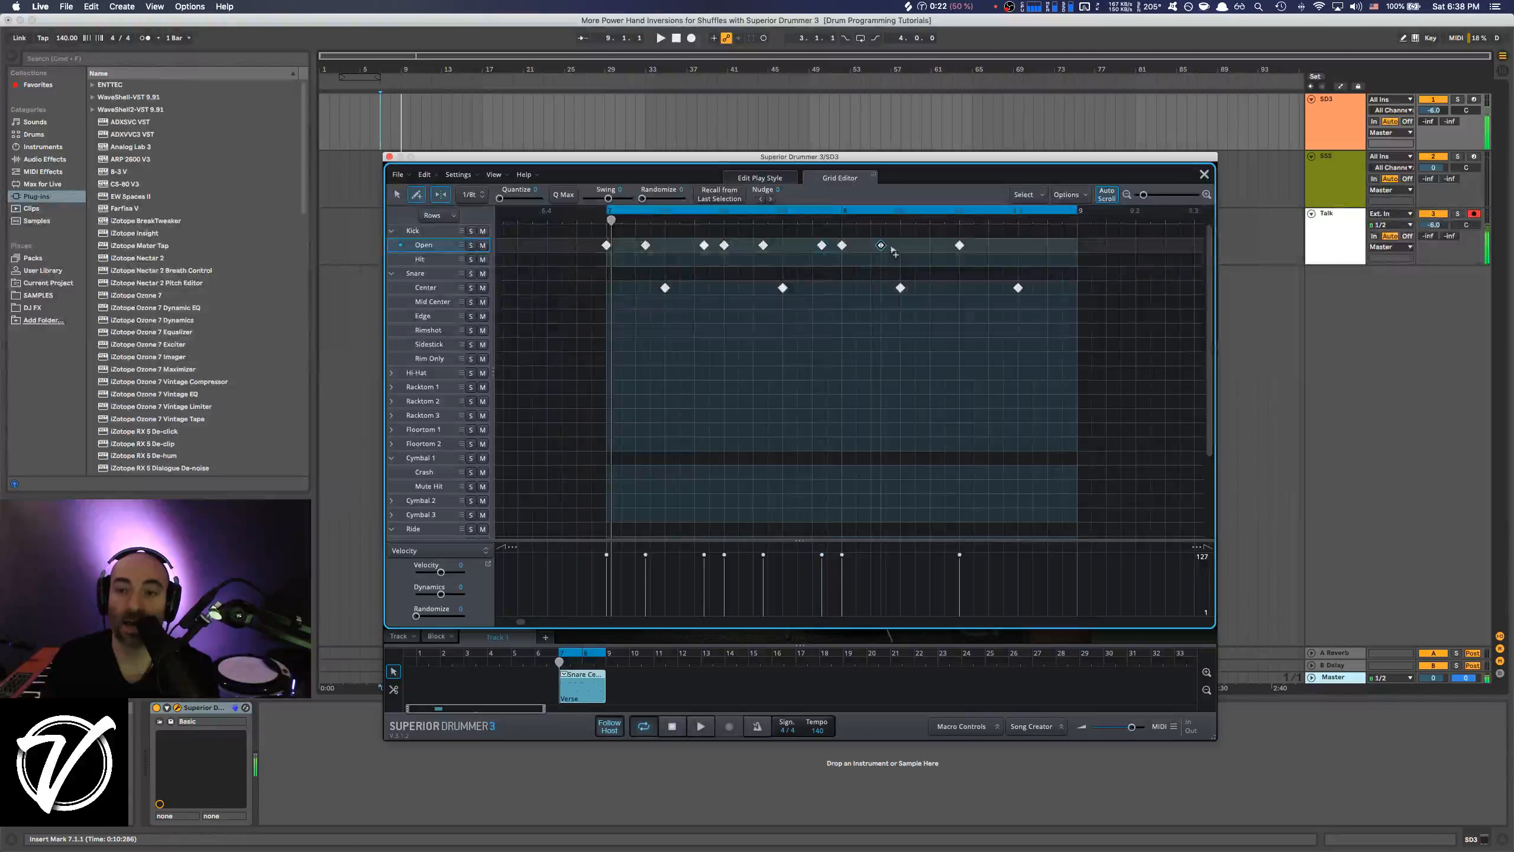
left_click(939, 244)
left_click(998, 244)
left_click(1056, 245)
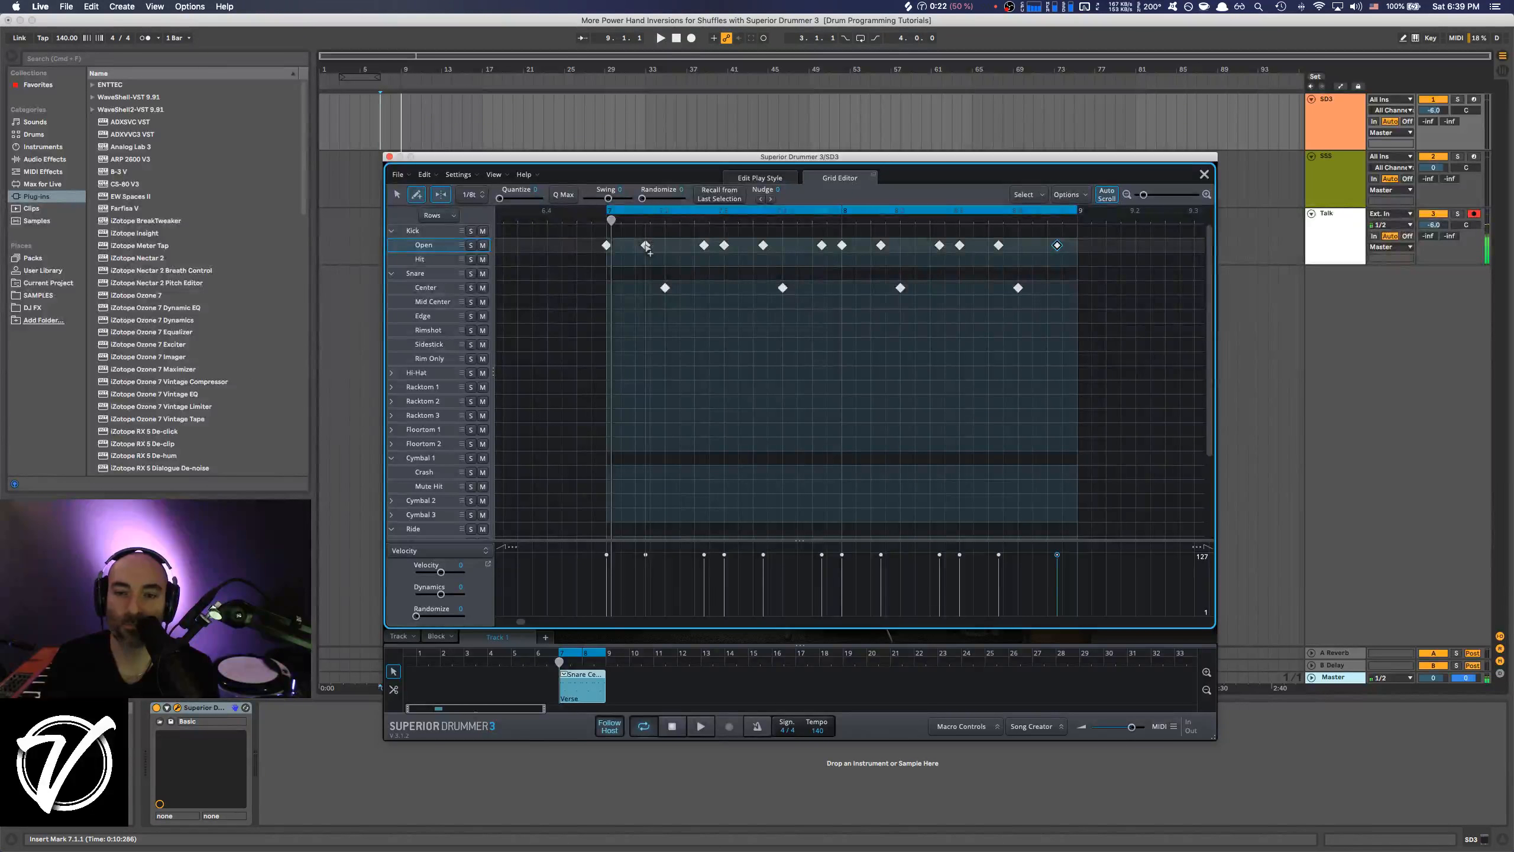
key("space")
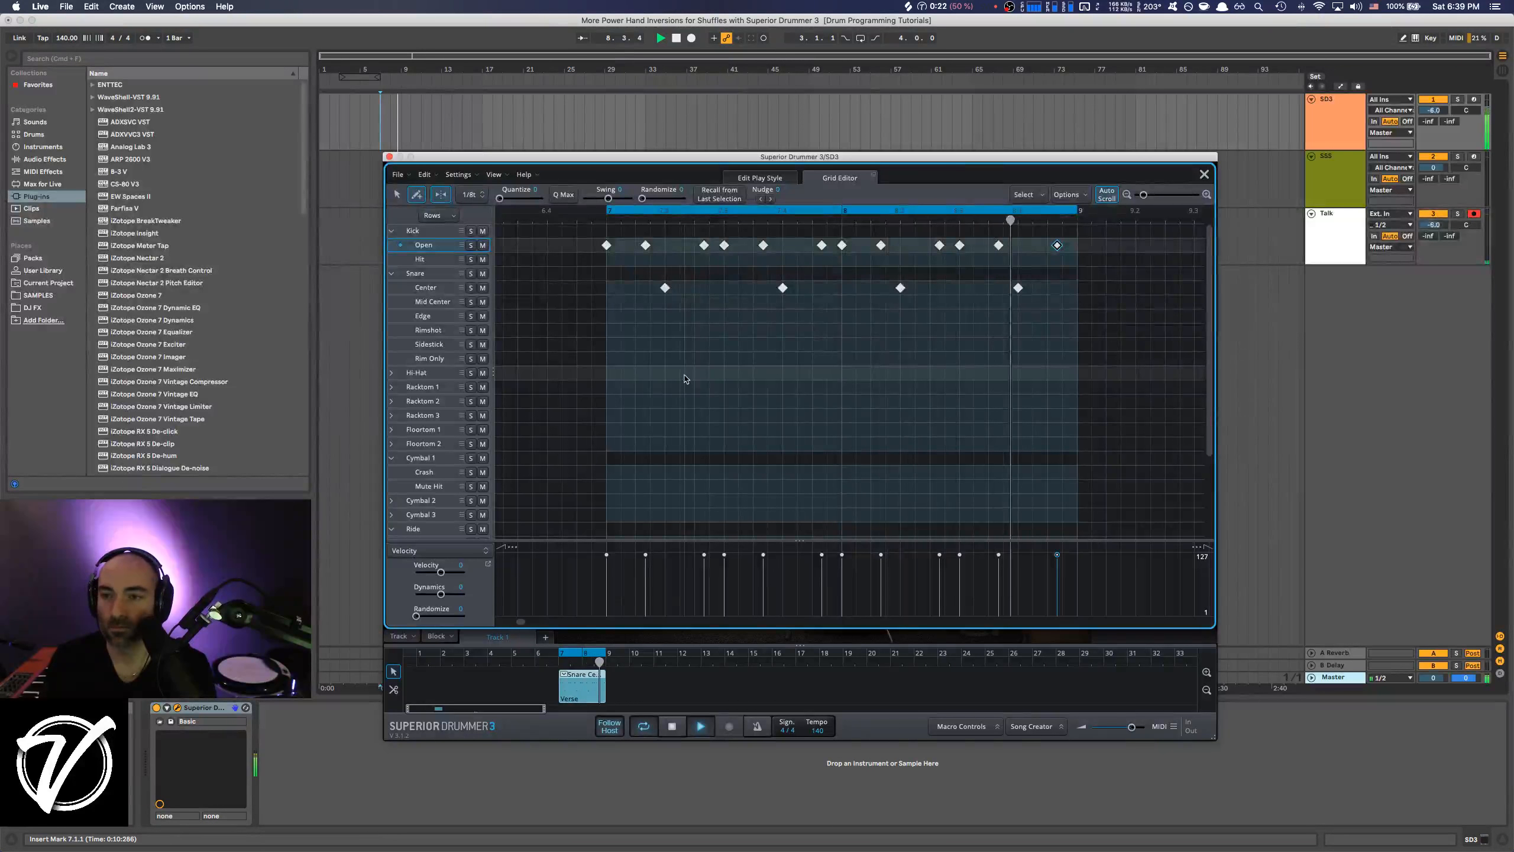
key("space")
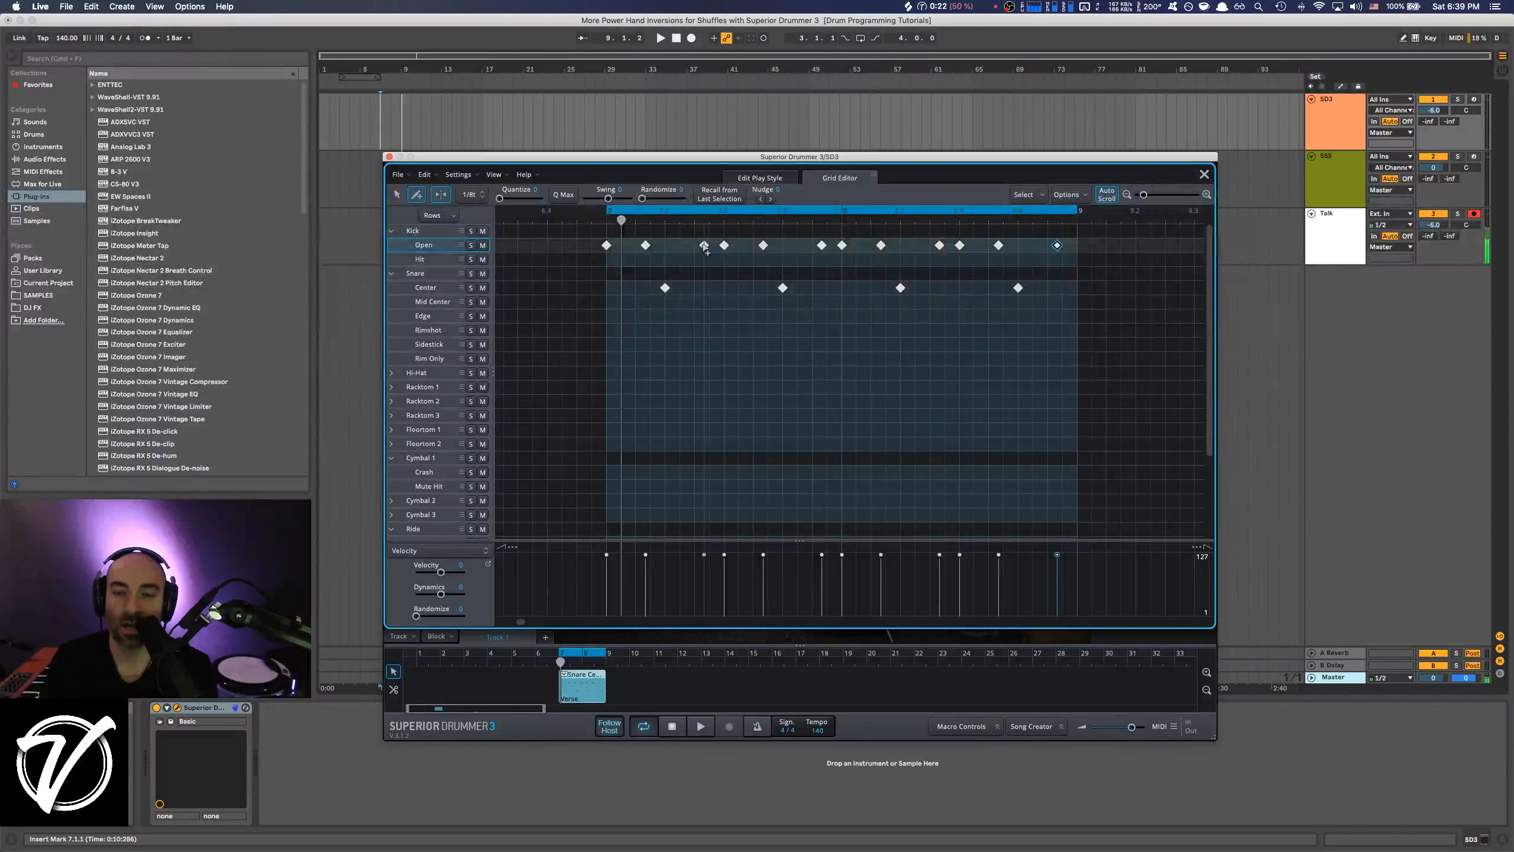
key("space")
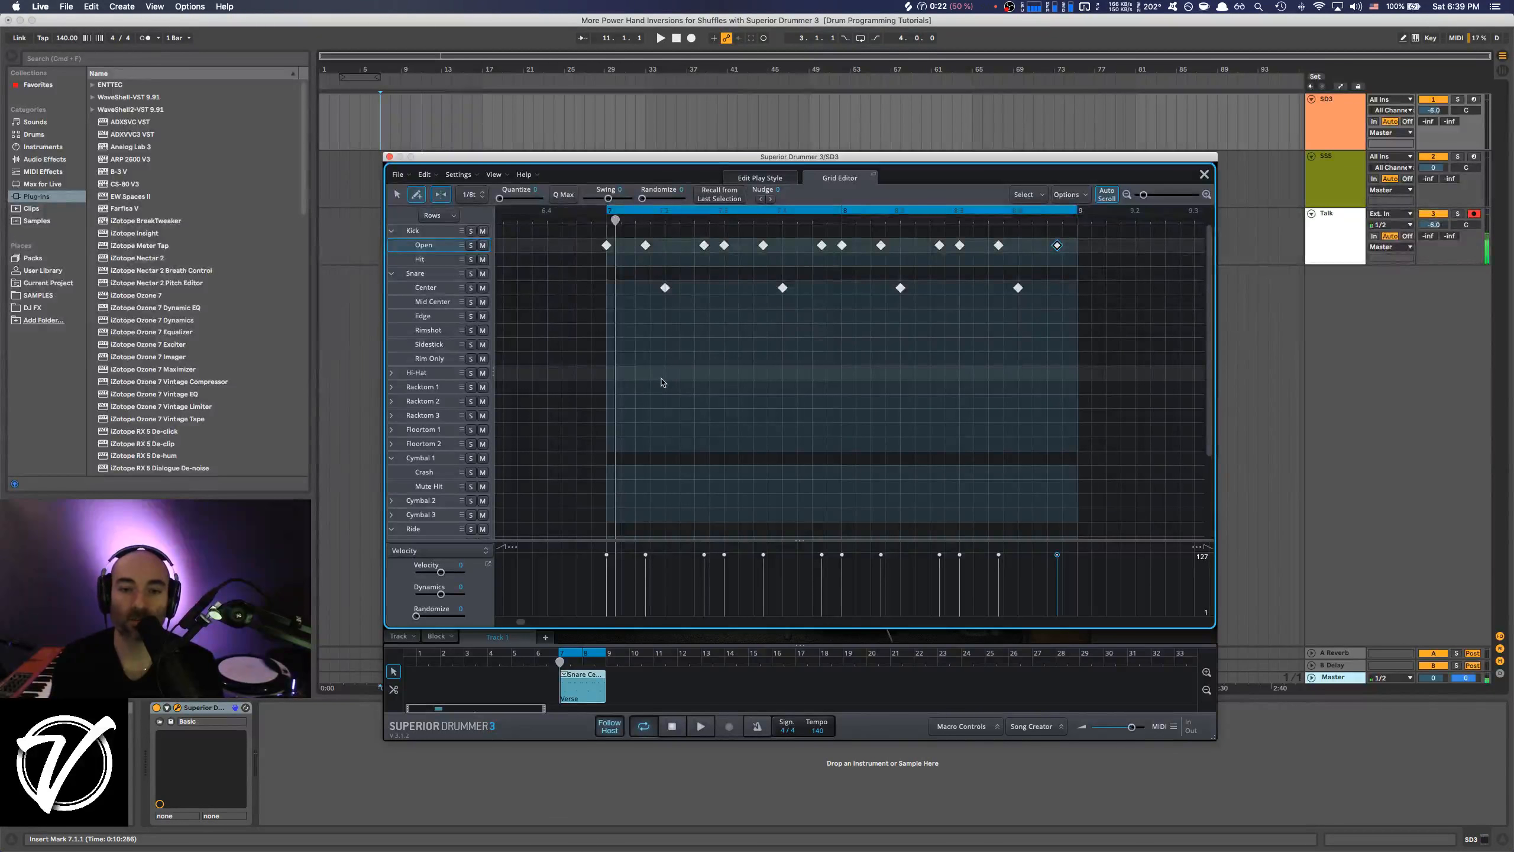
Audition the Ride's Bow Tip and Bell Shank articulations in the grid.
scroll(650, 376, "down", 1)
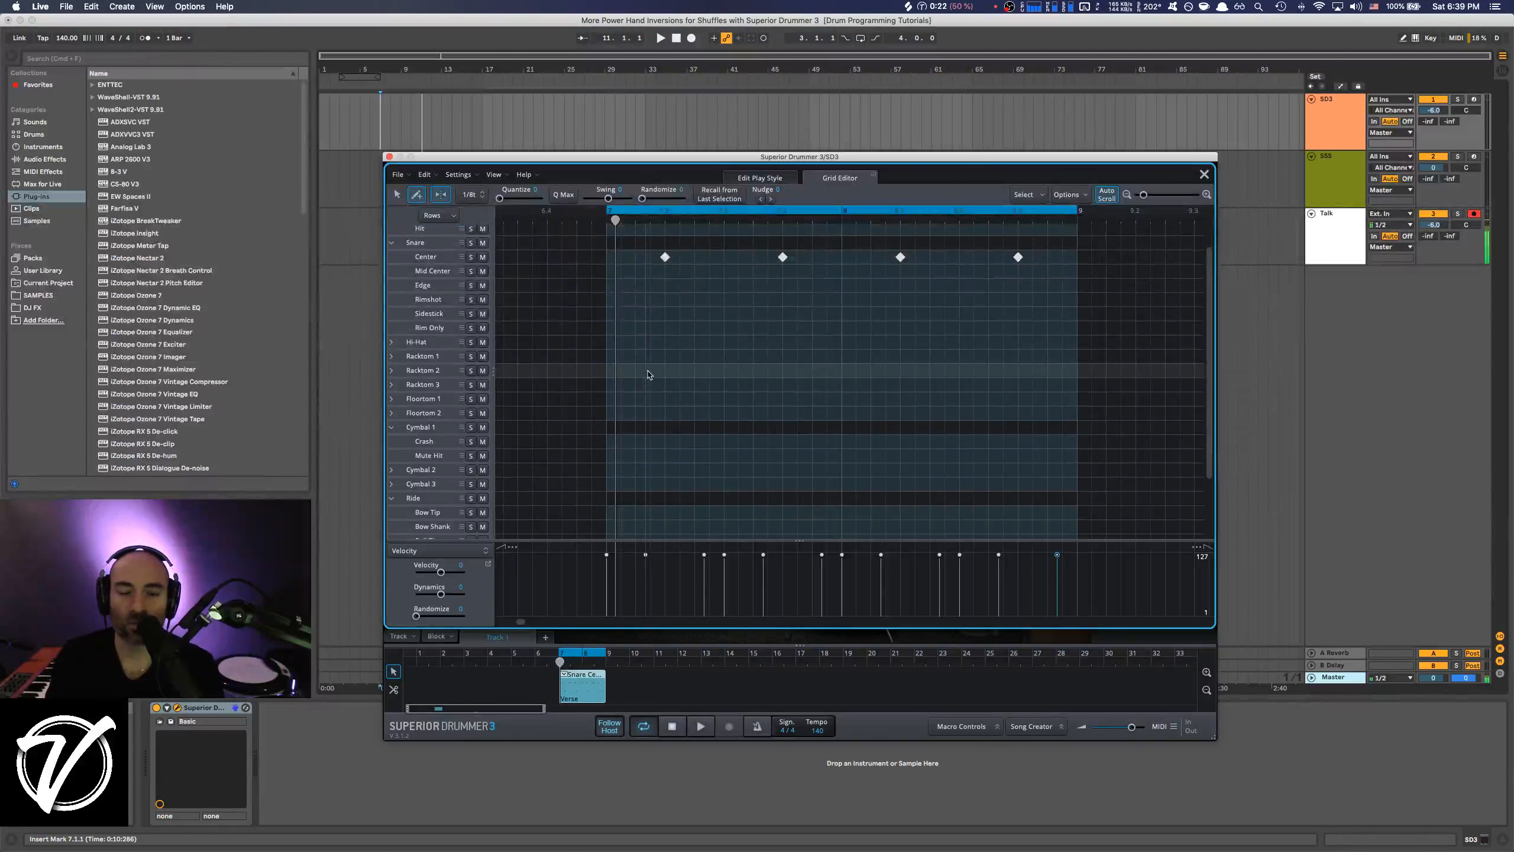
scroll(649, 377, "down", 3)
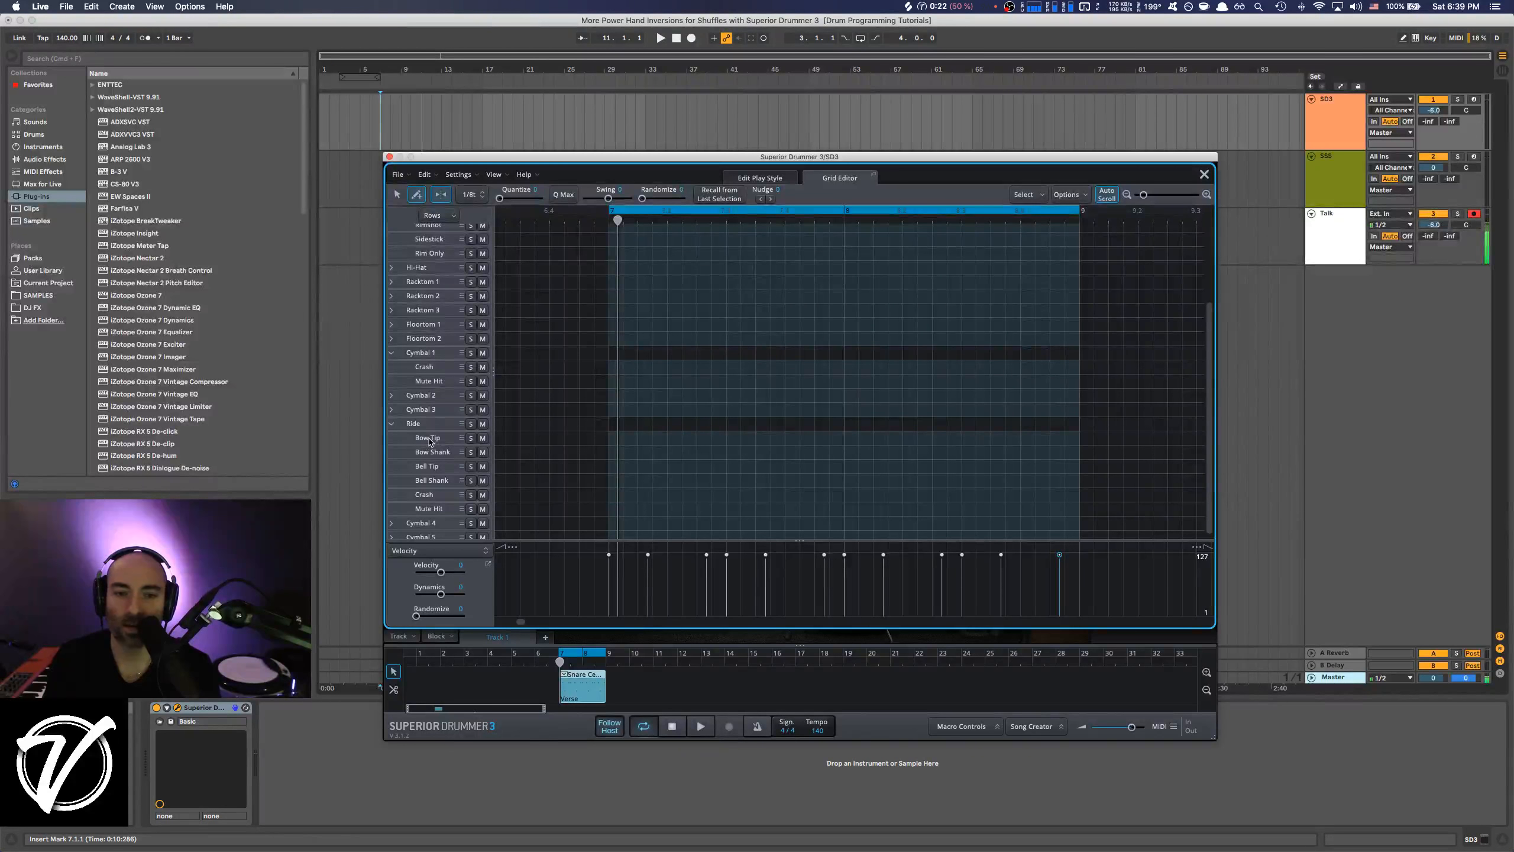
left_click(430, 440)
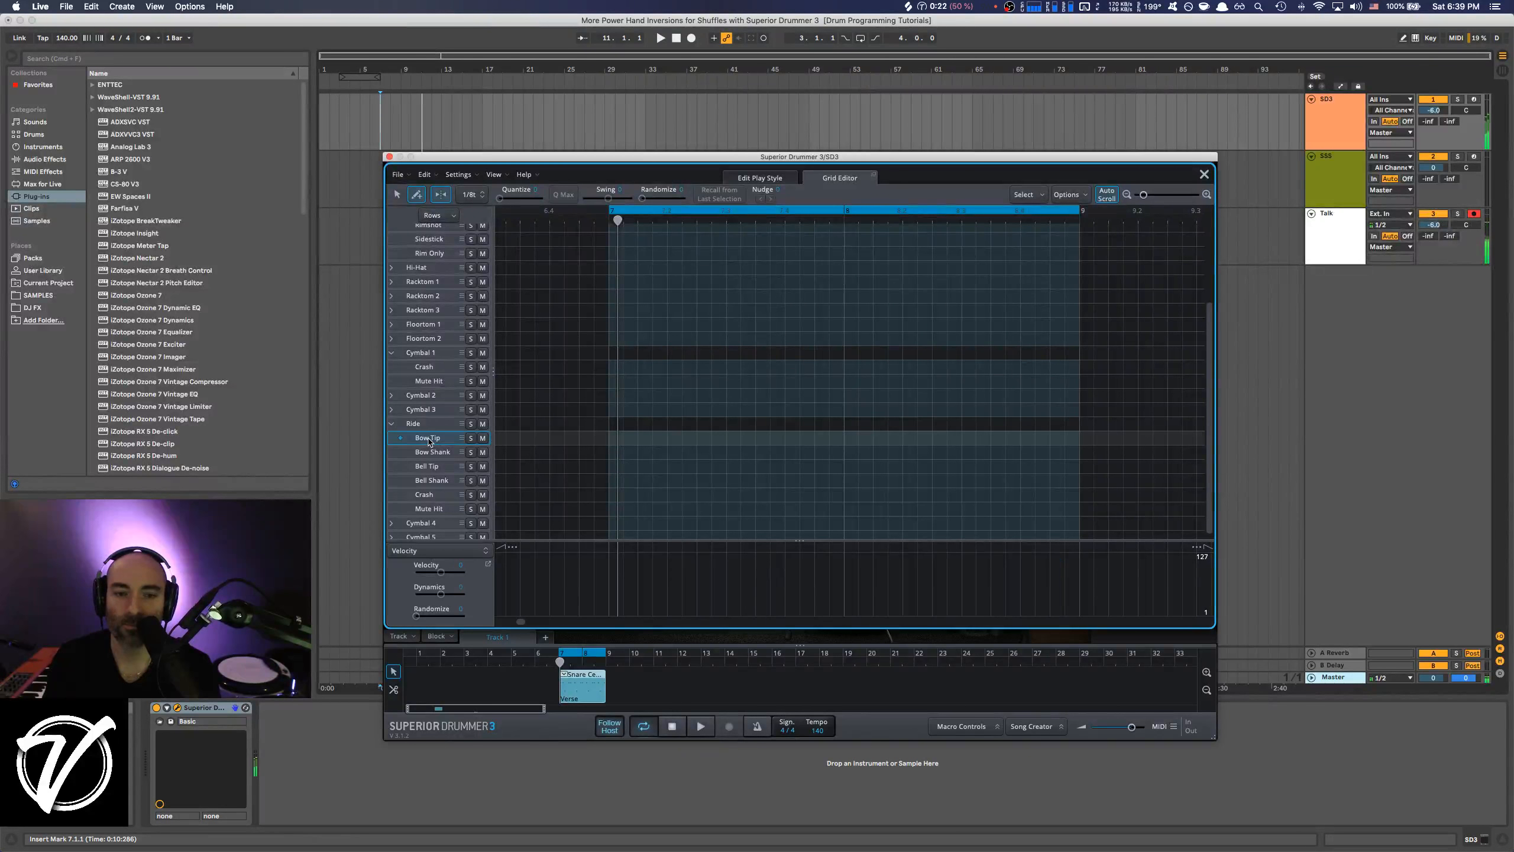
left_click(427, 482)
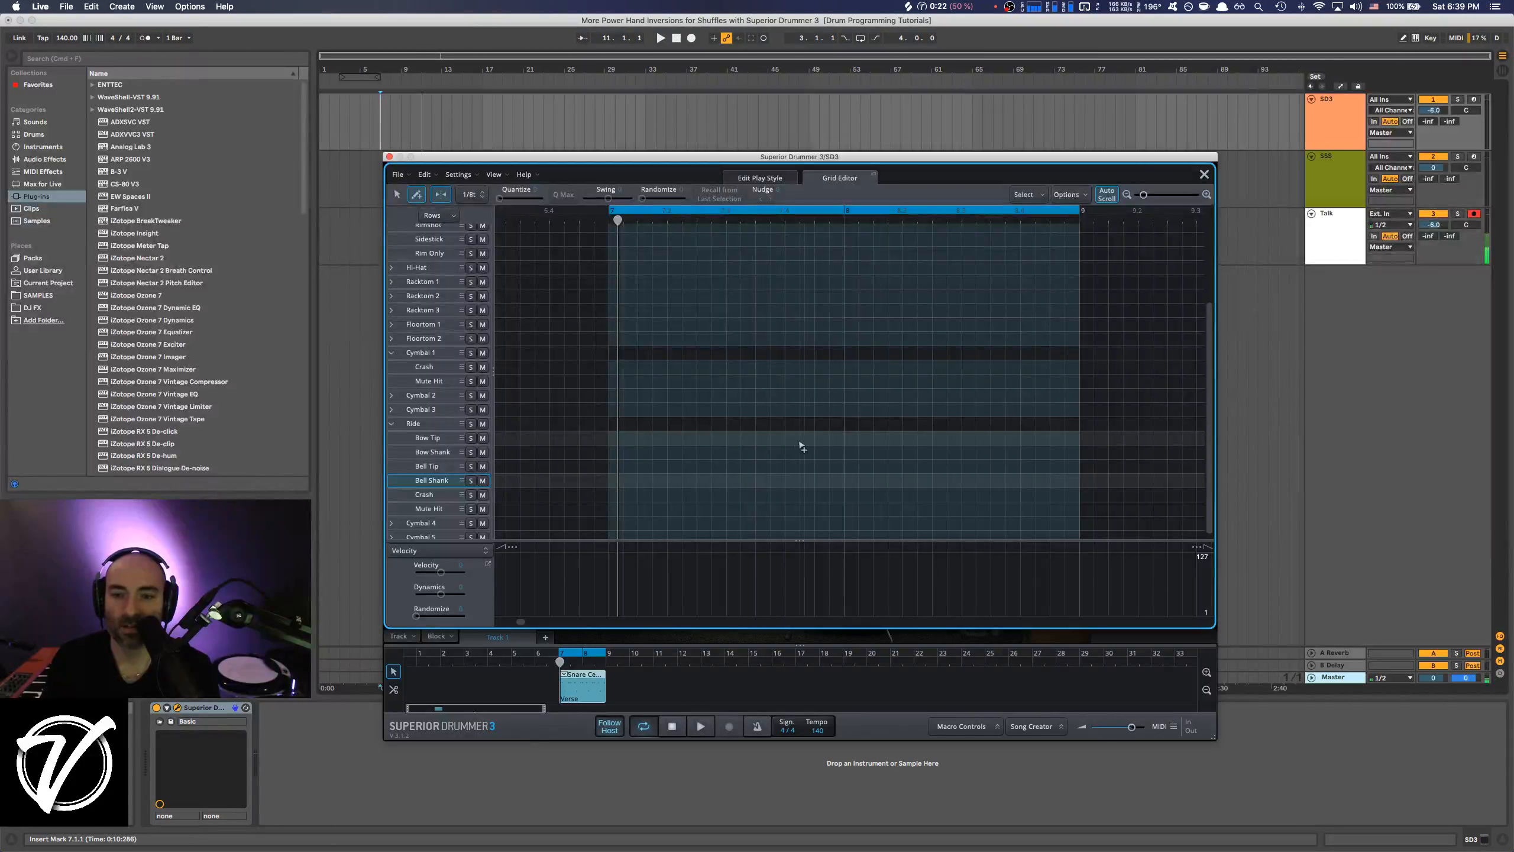
In the first bar, draw Ride Bow Tip notes on the middle triplet and Bell Shank notes on the last triplet of every beat.
left_click(629, 439)
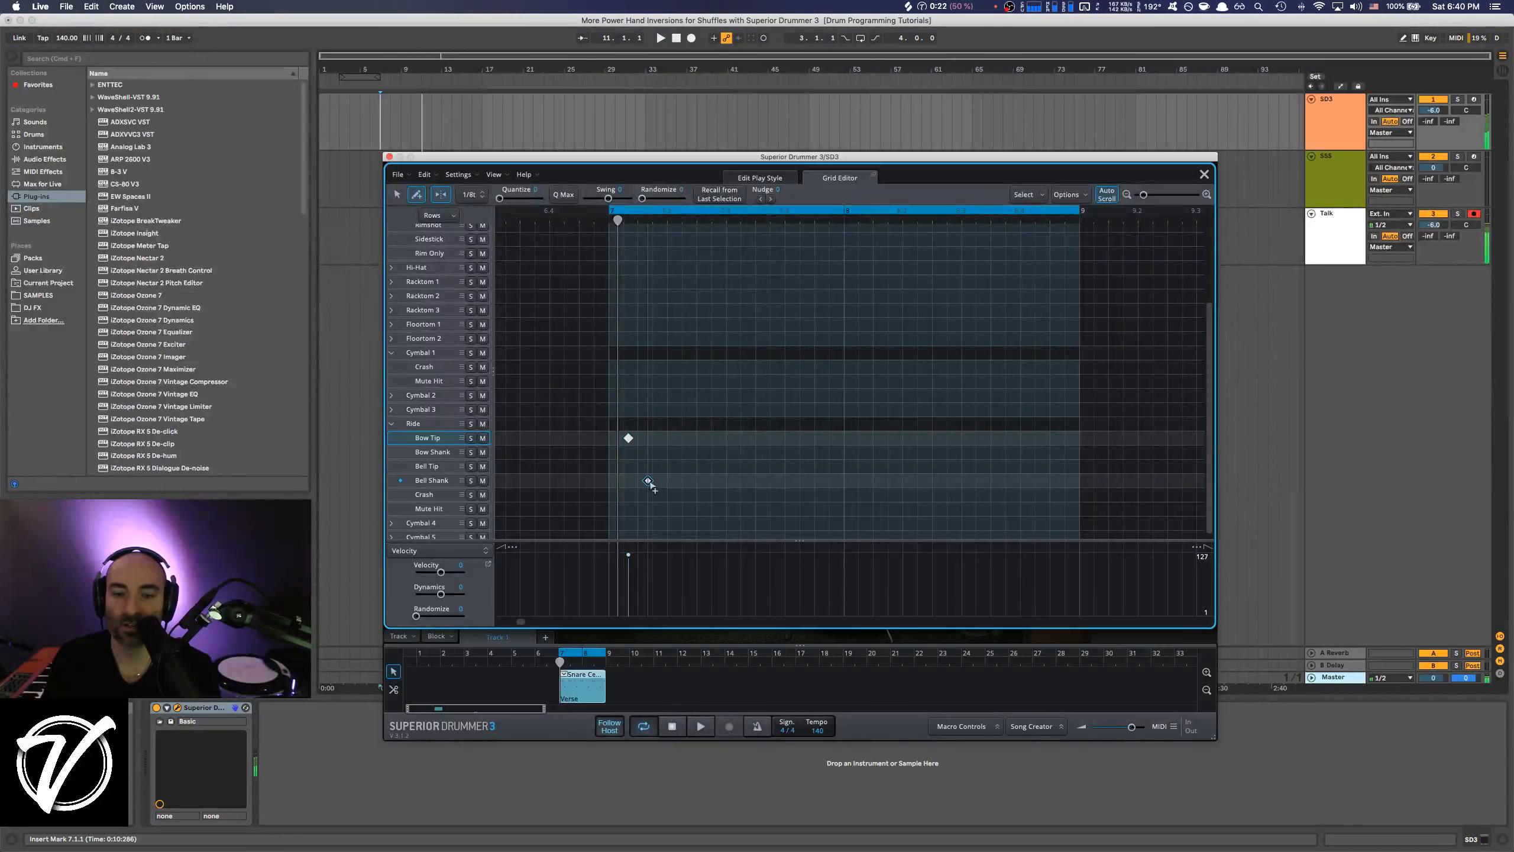
left_click(648, 481)
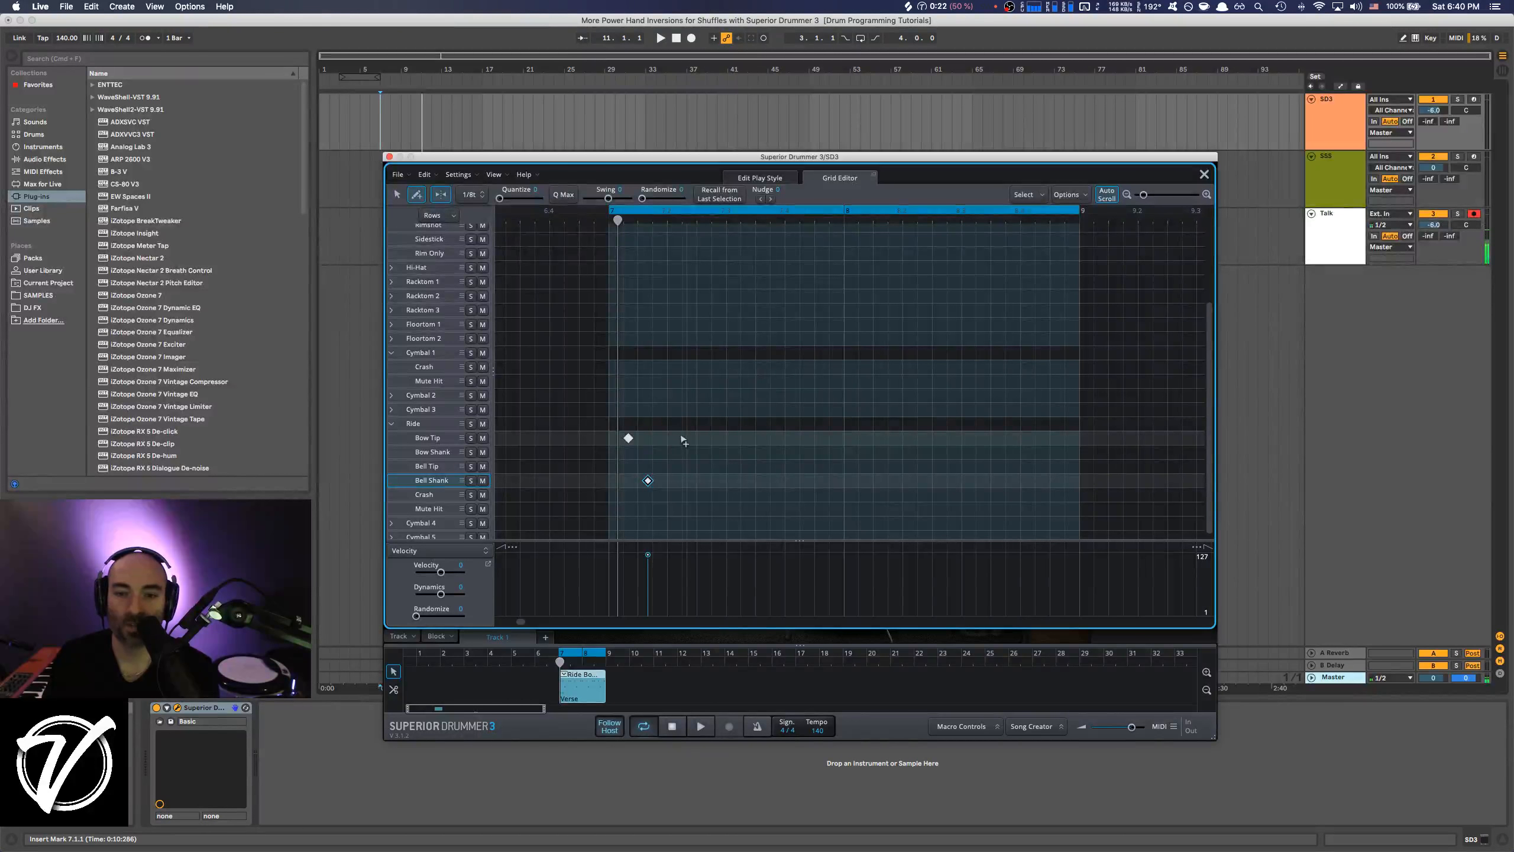
left_click(685, 437)
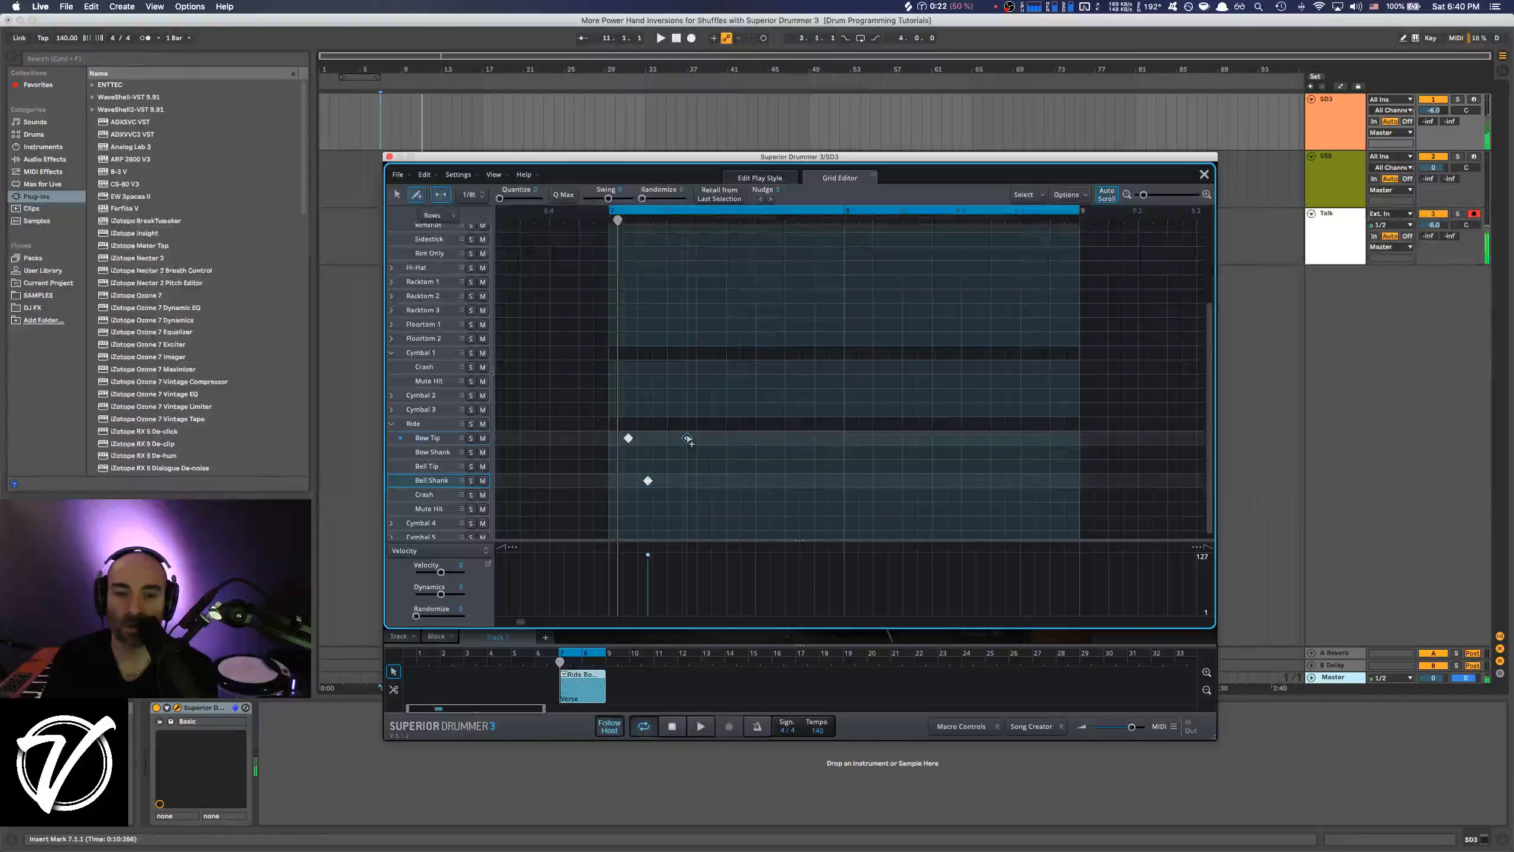
left_click(706, 480)
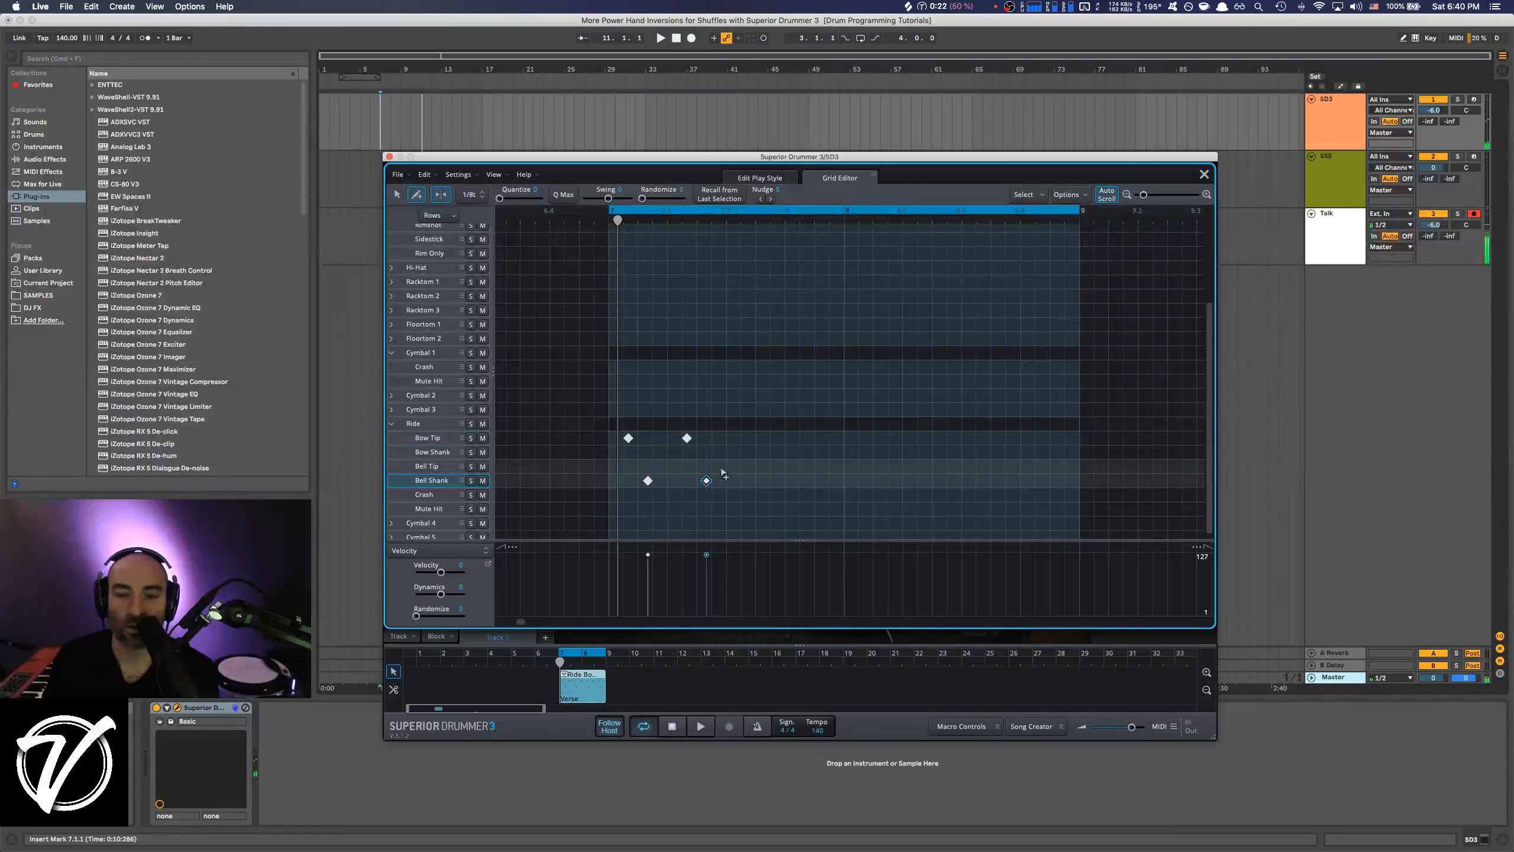
left_click(746, 438)
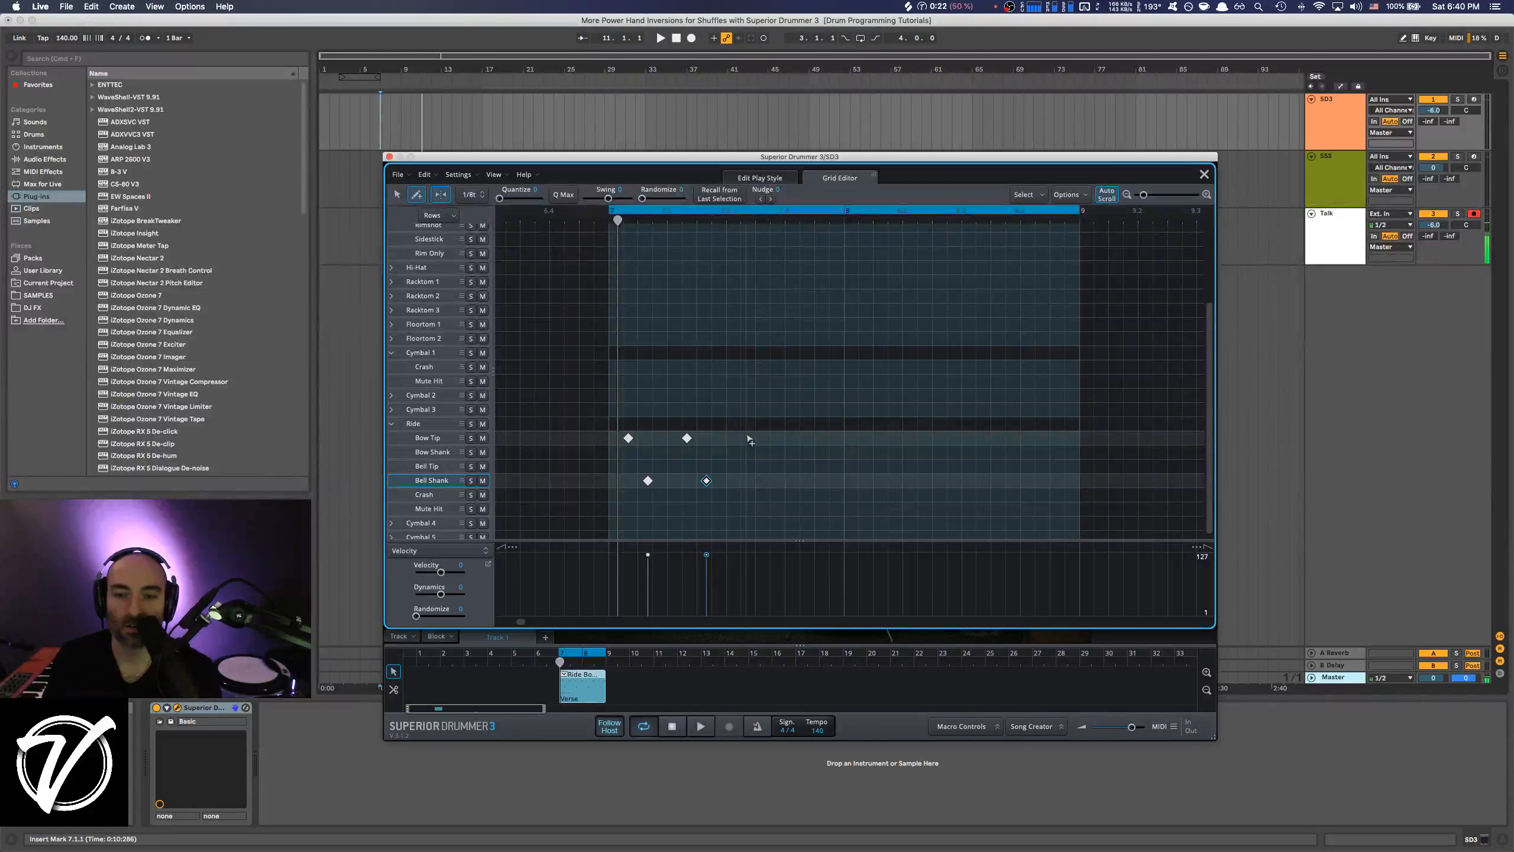
left_click(765, 481)
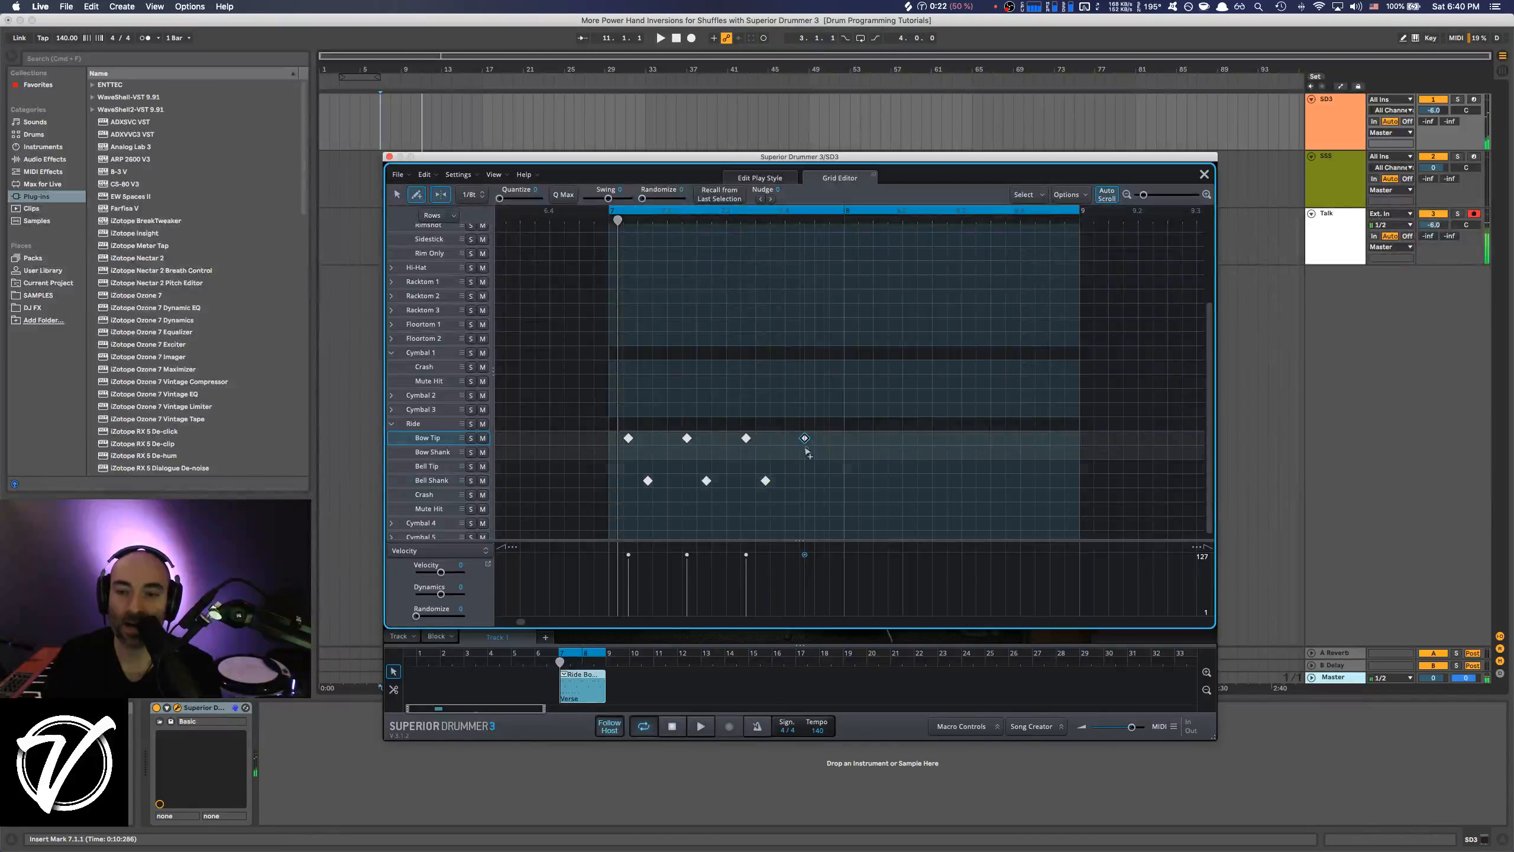
left_click(804, 440)
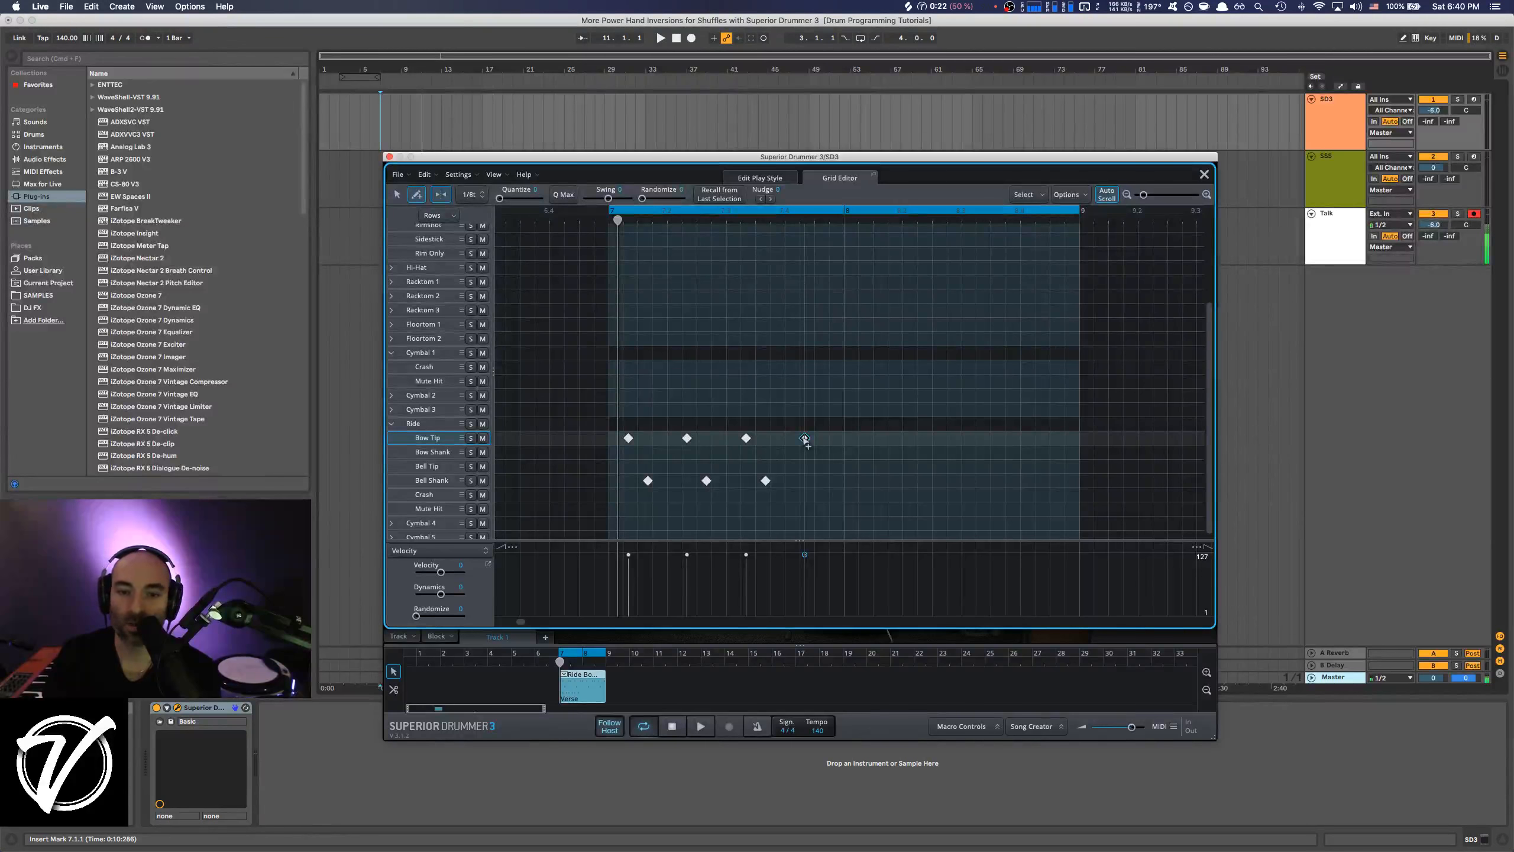
left_click(825, 480)
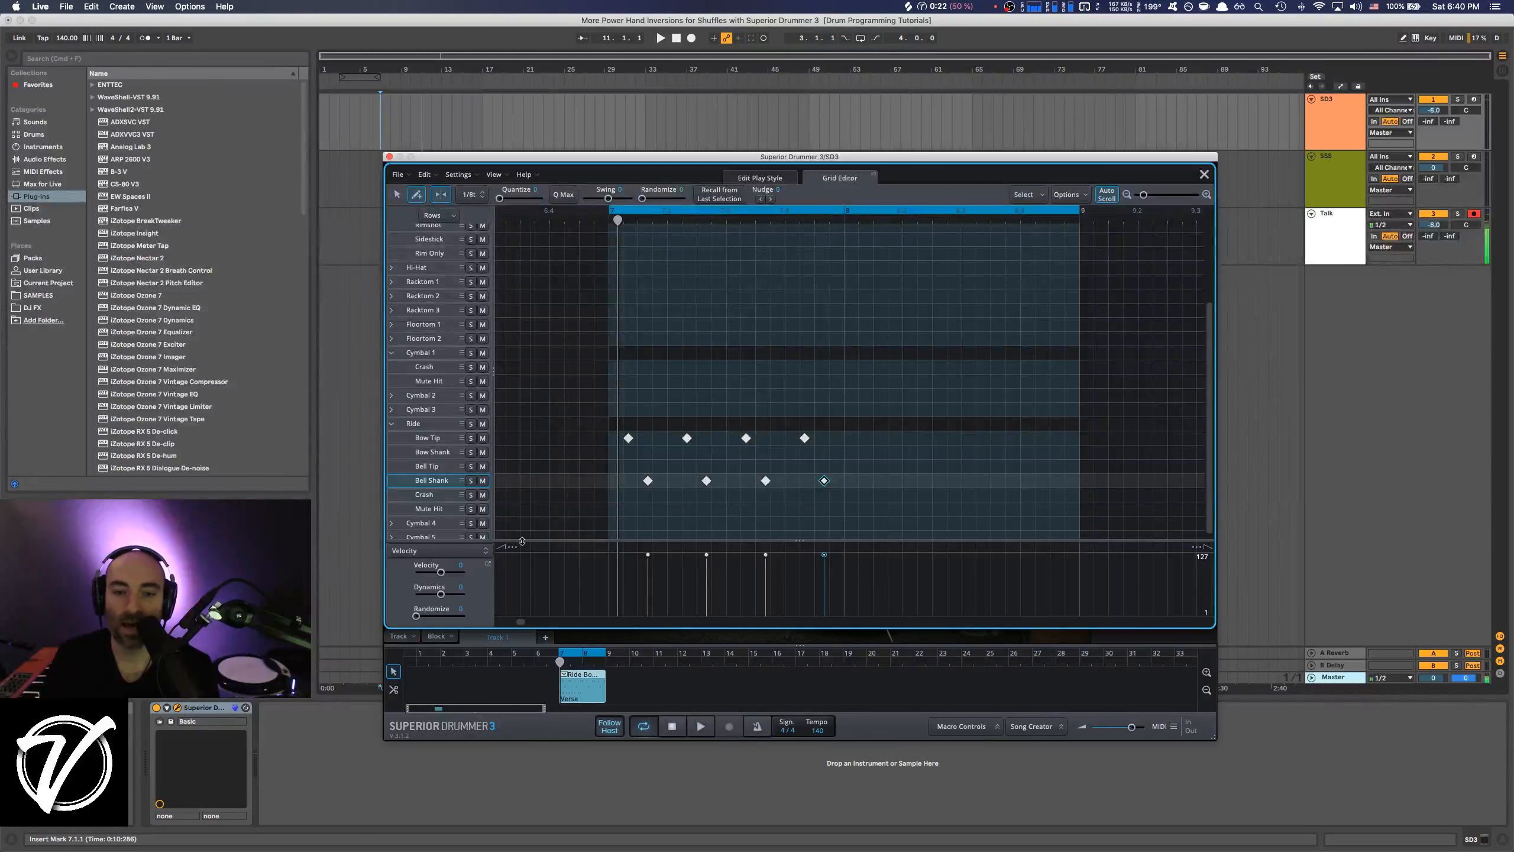
Copy the first bar's Ride Bow Tip and Bell Shank notes into the second bar and play back the pattern.
left_click(398, 194)
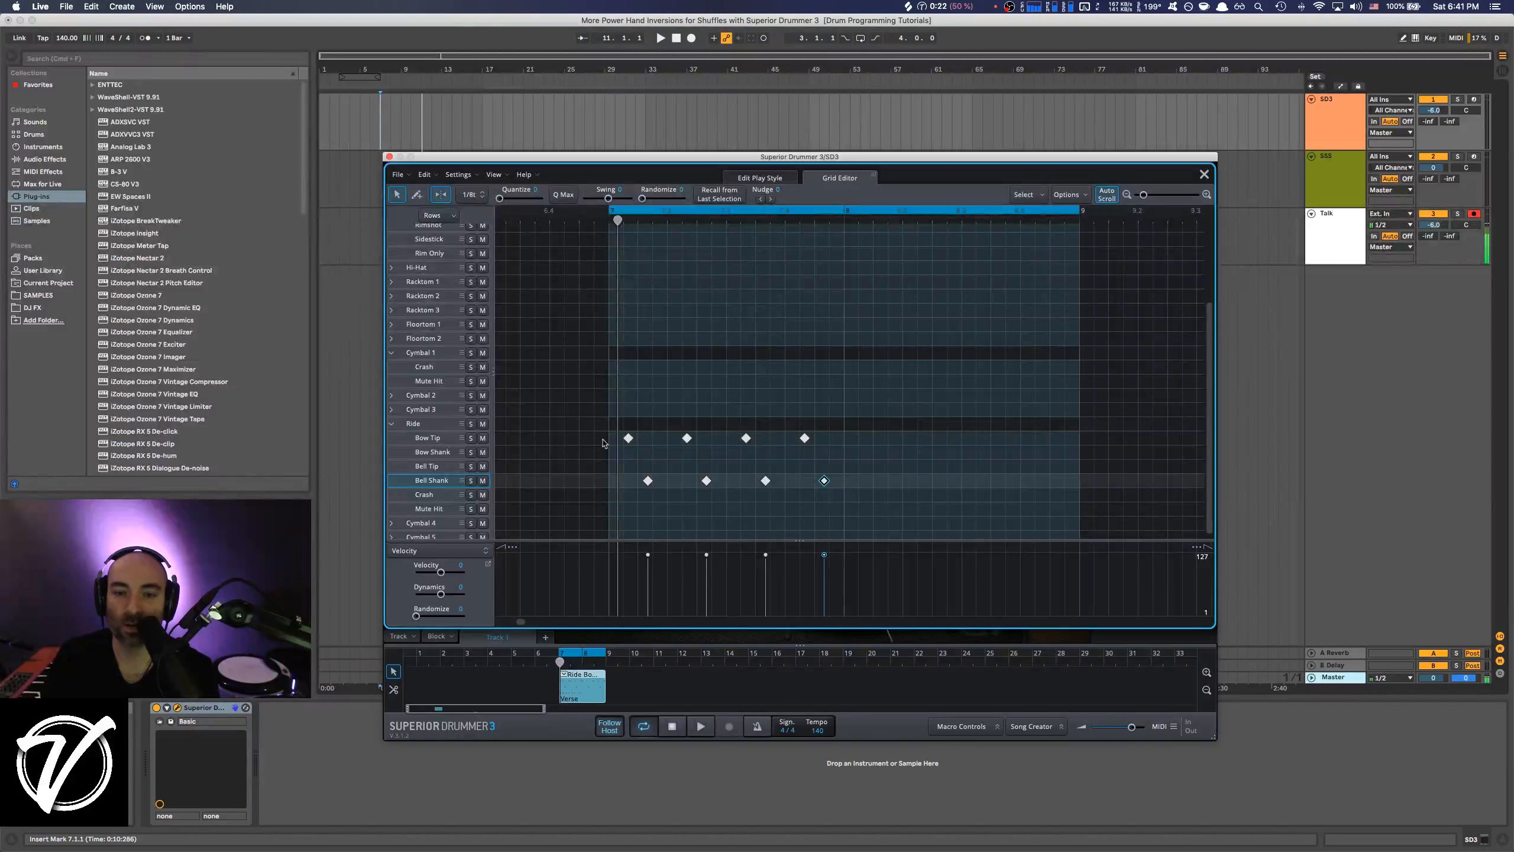
left_click_drag(611, 438, 840, 494)
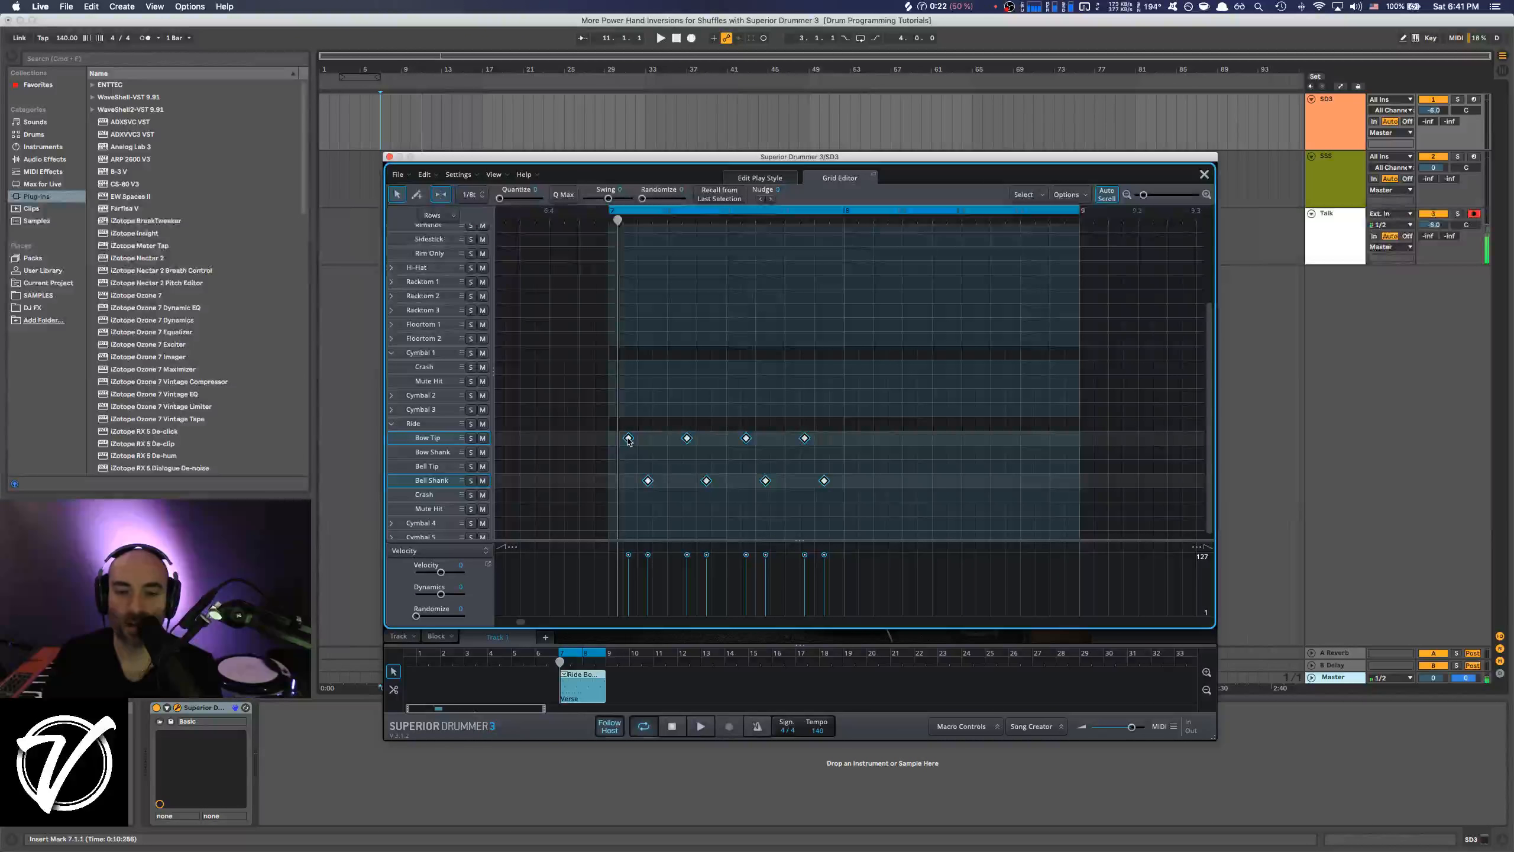
left_click_drag(627, 440, 869, 440)
scroll(627, 440, "down", 1)
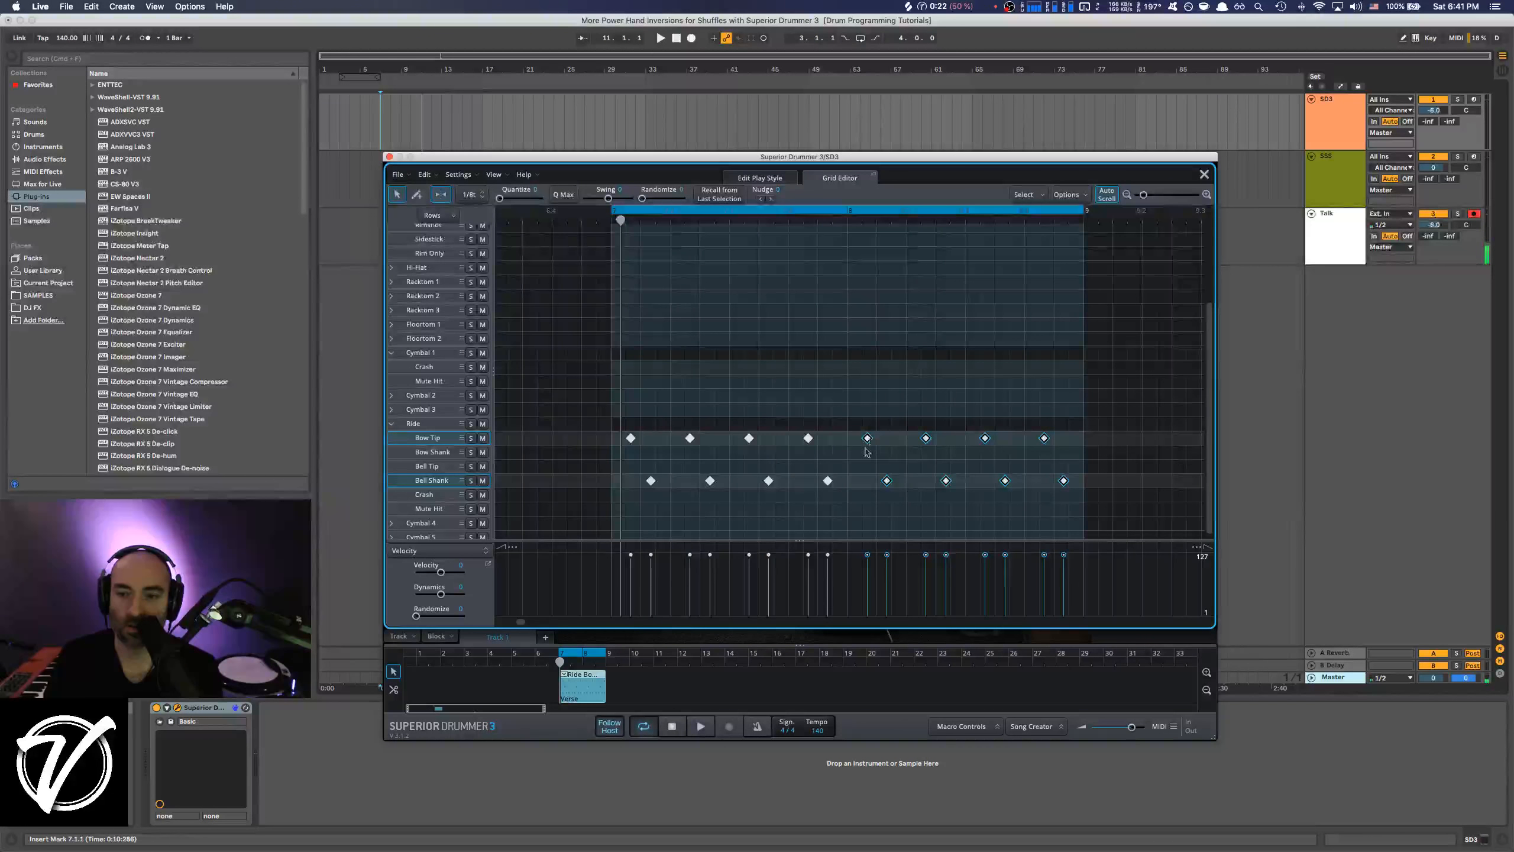
left_click_drag(623, 434, 1100, 488)
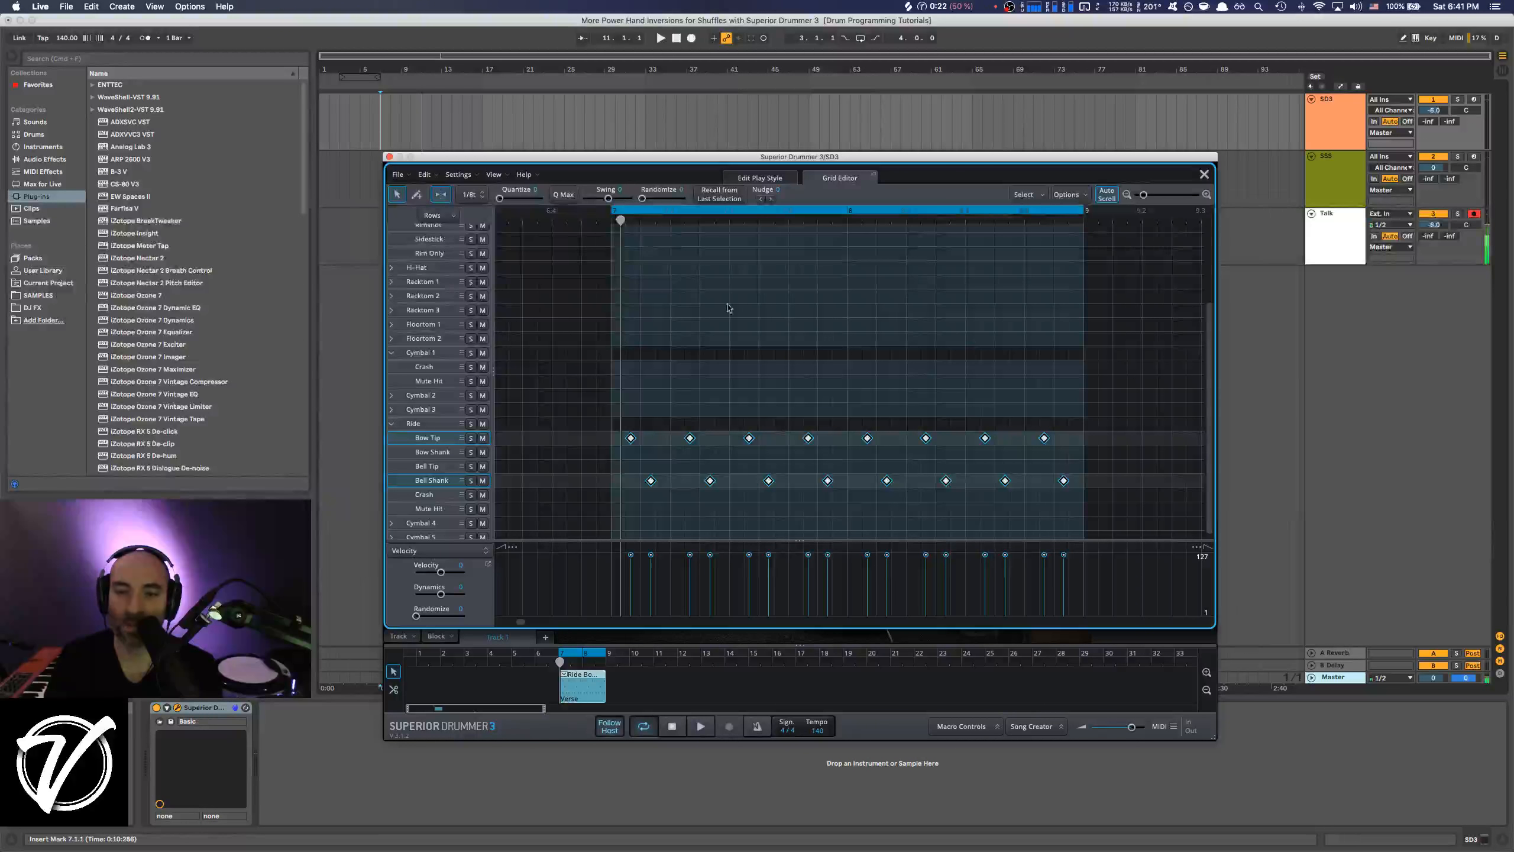
left_click(609, 345)
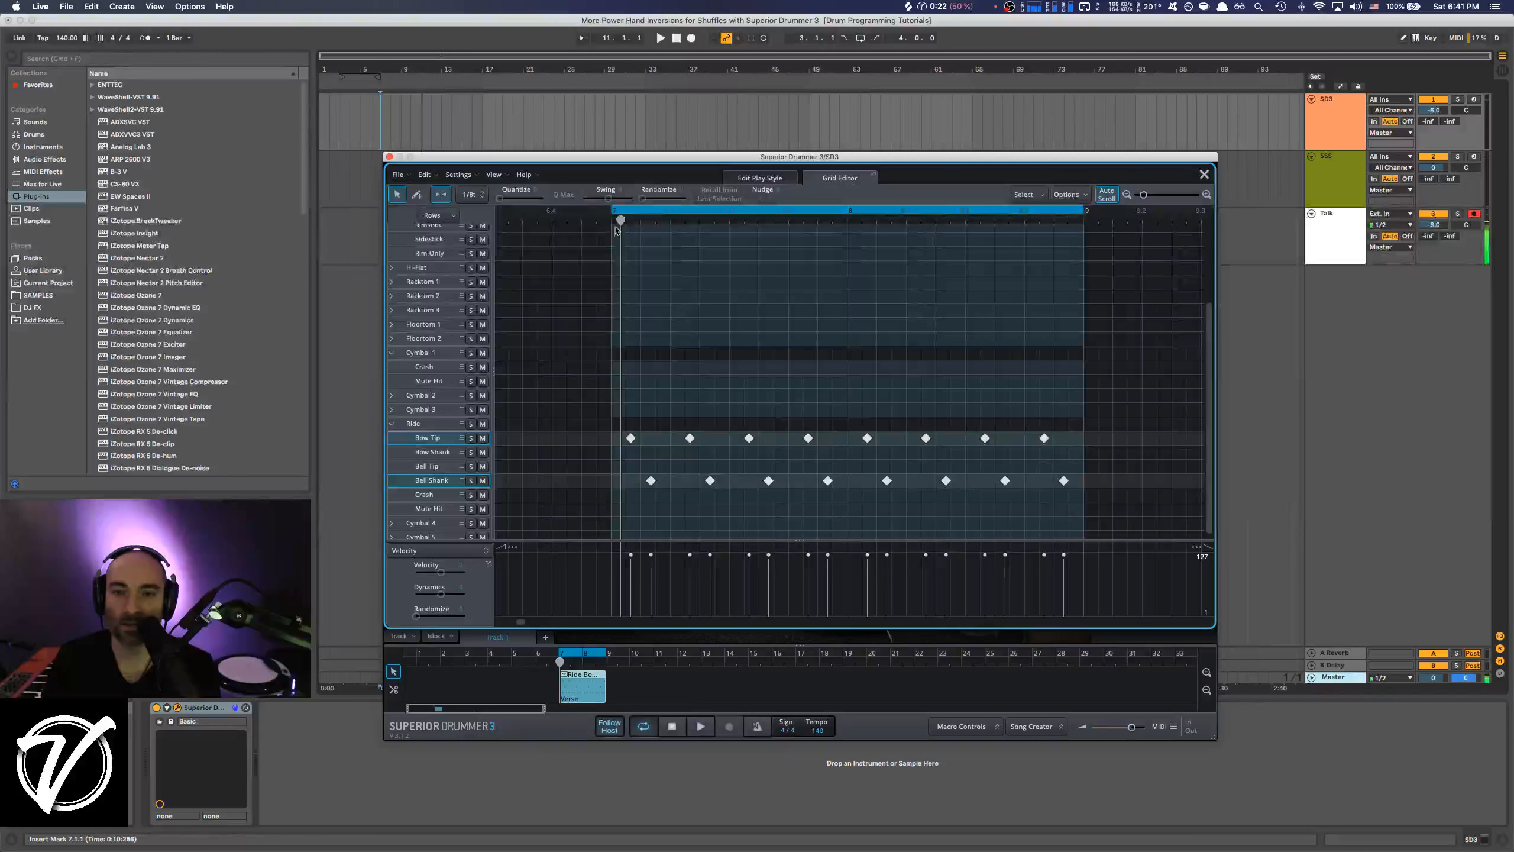
key("space")
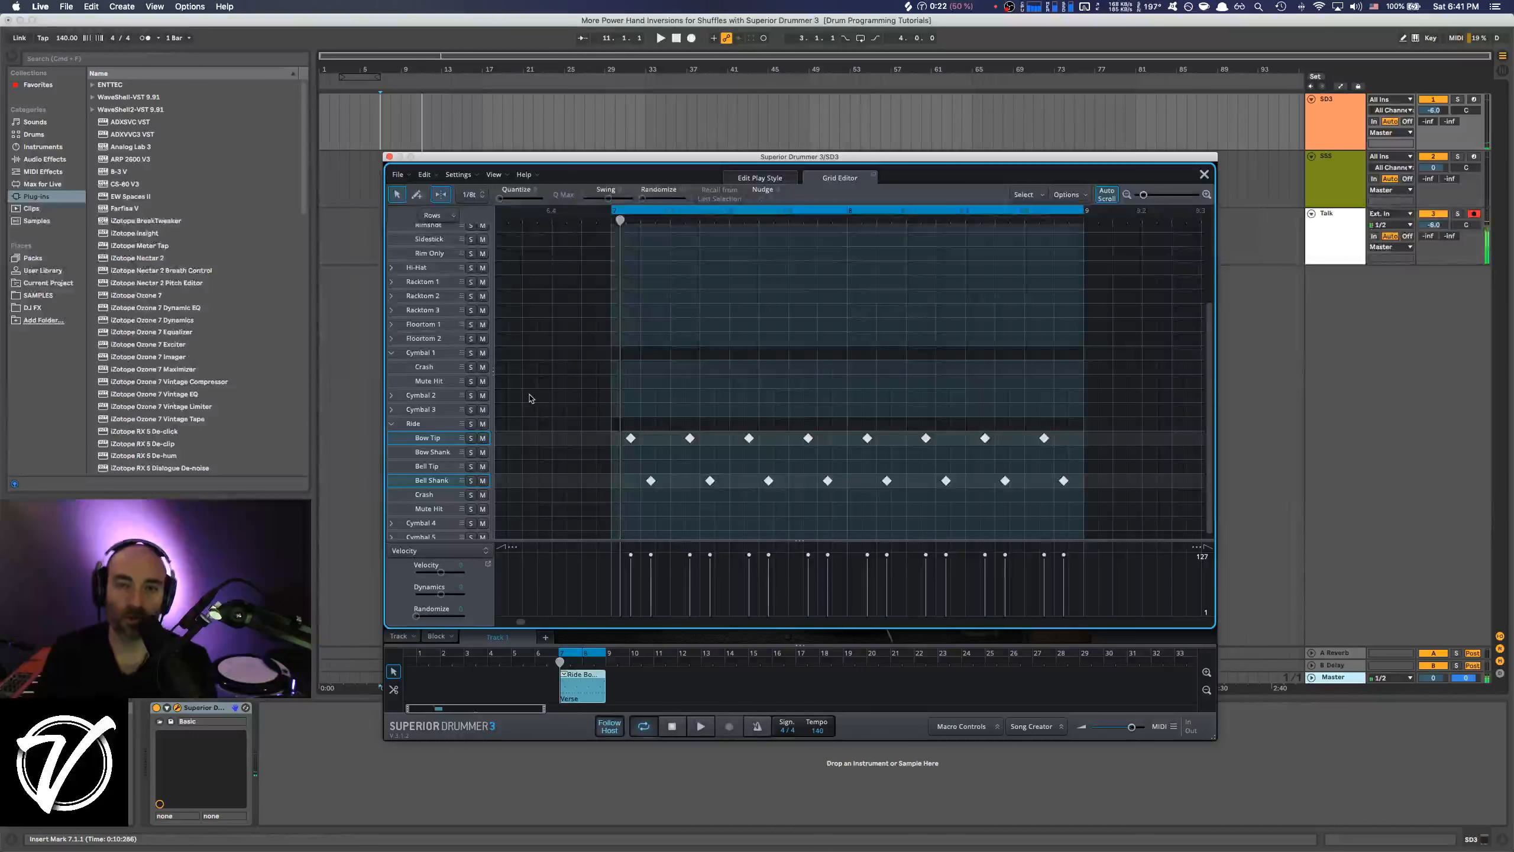
Collapse the Cymbal 1, Ride, Kick and Snare articulations into one row per instrument.
left_click(391, 352)
left_click(391, 423)
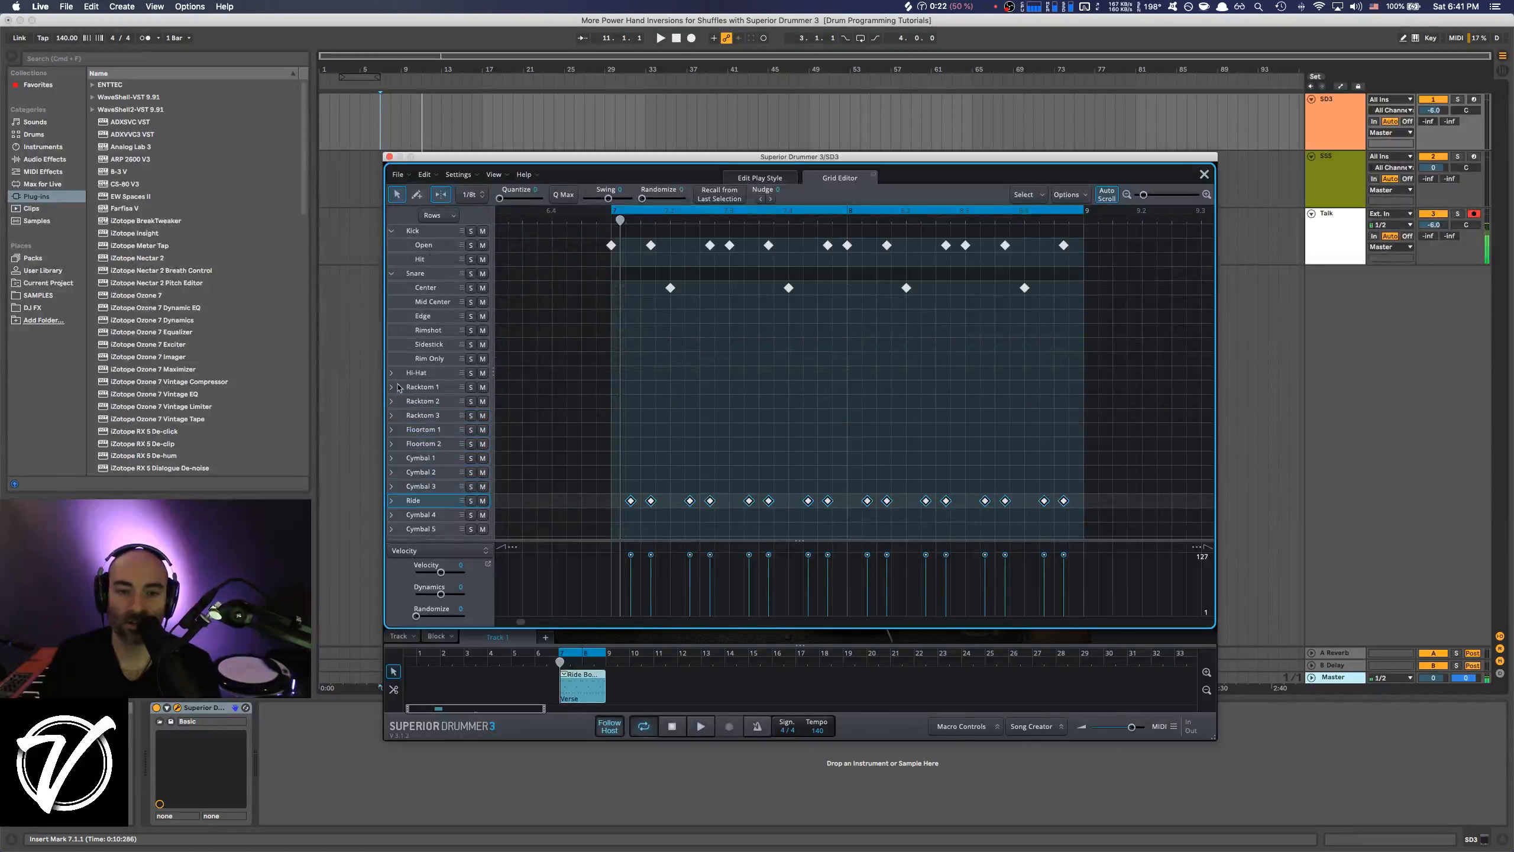
left_click(391, 230)
left_click(391, 244)
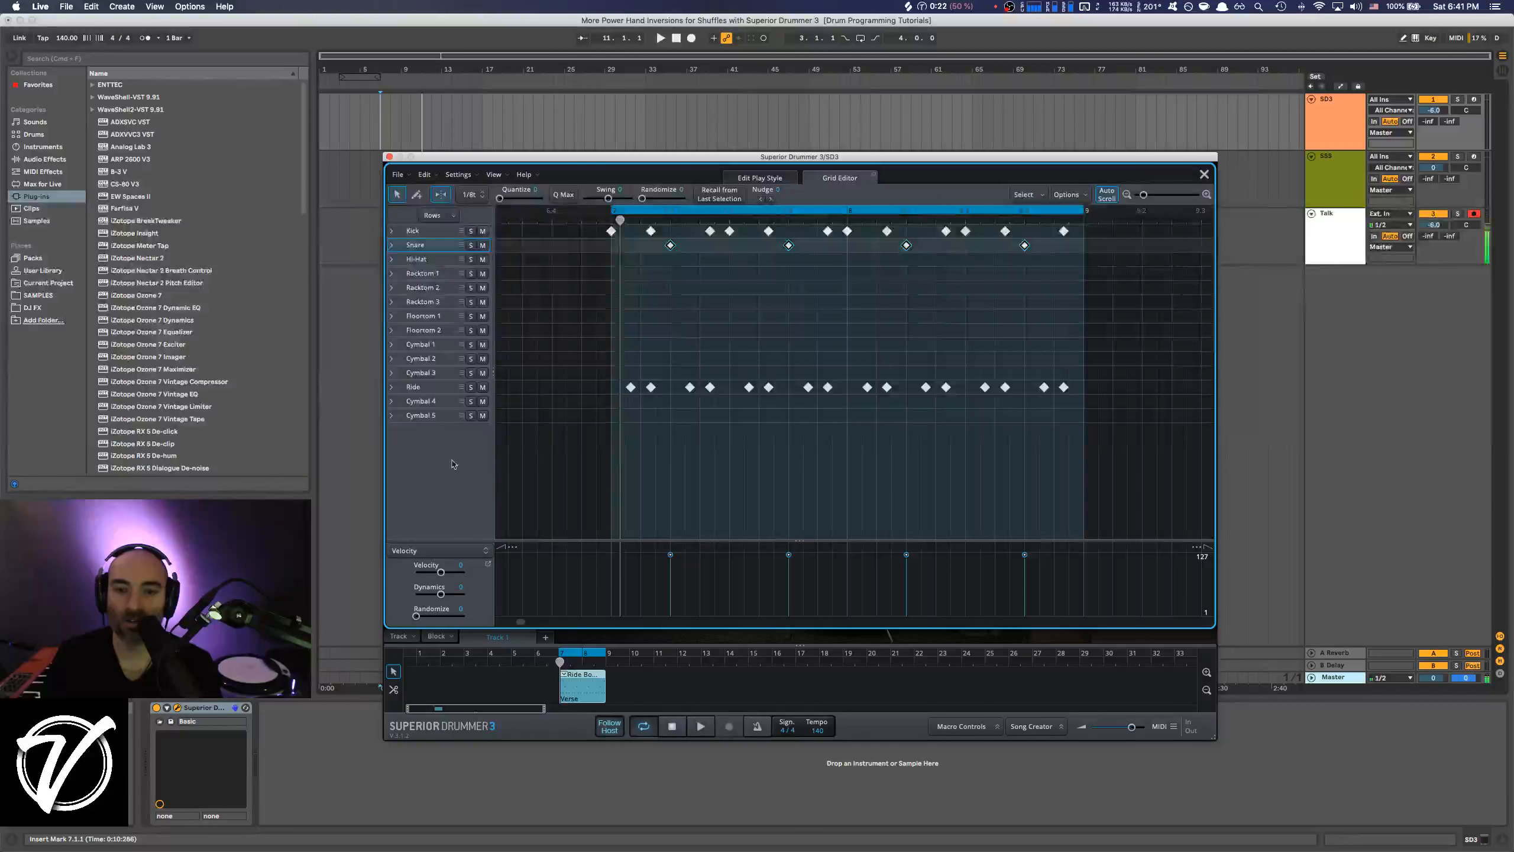
left_click(391, 387)
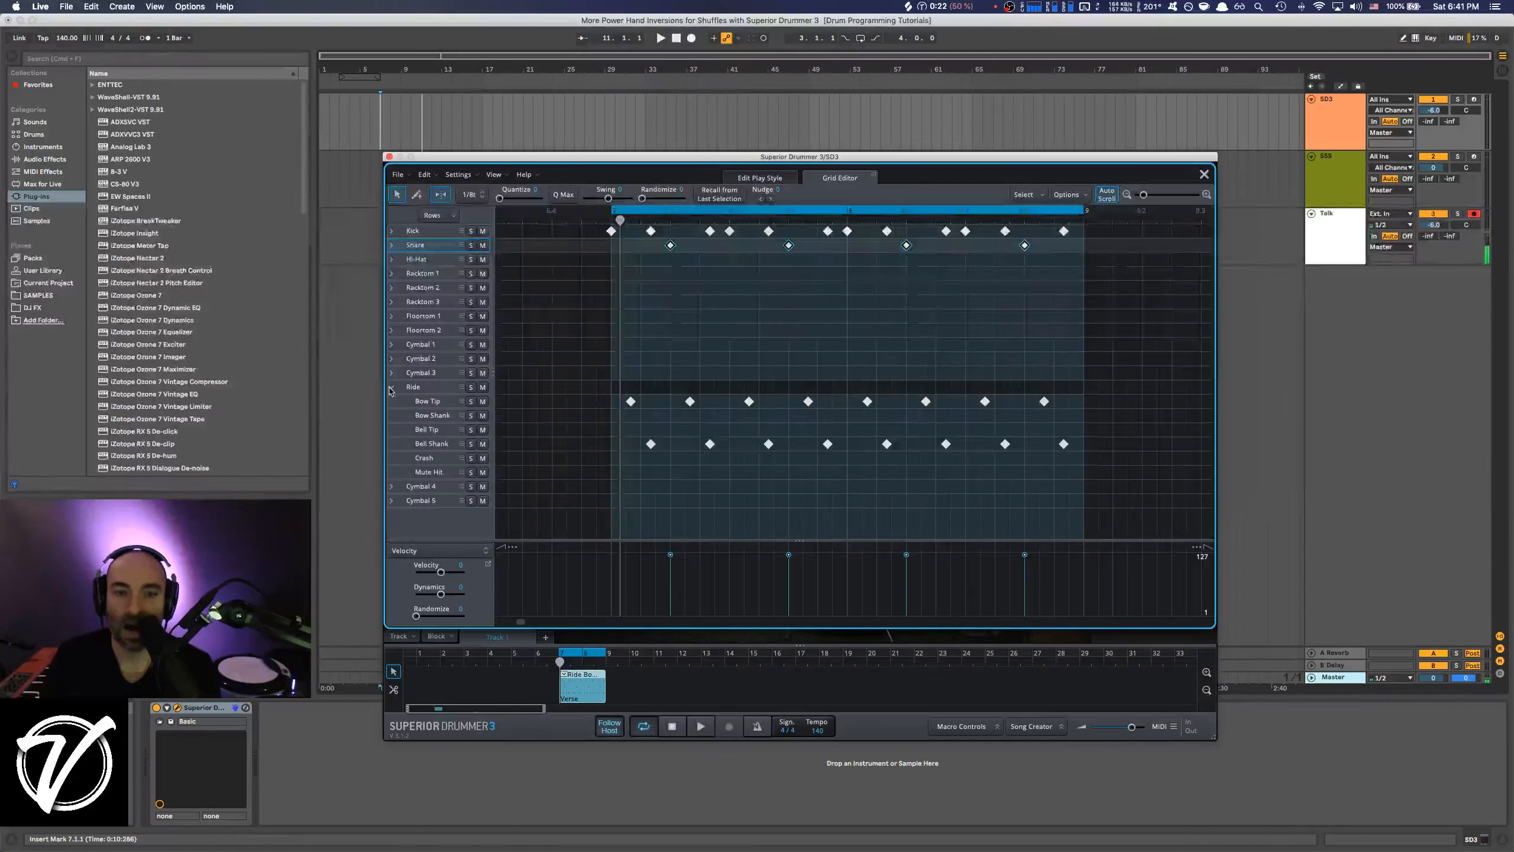
left_click(391, 387)
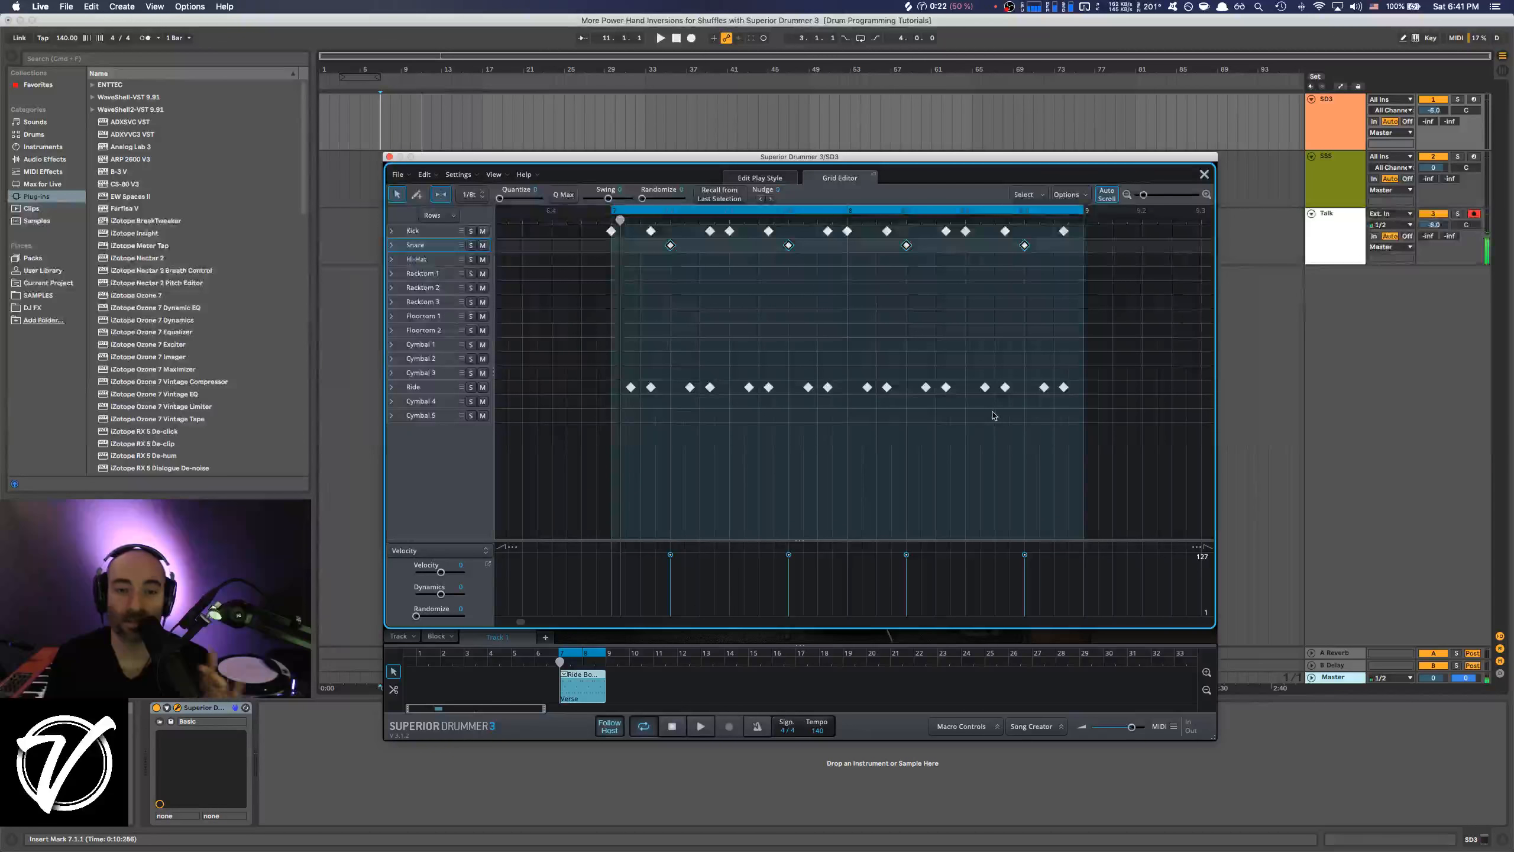
Check the Hi-Hat articulations and play the groove from the start of the first bar.
left_click(391, 259)
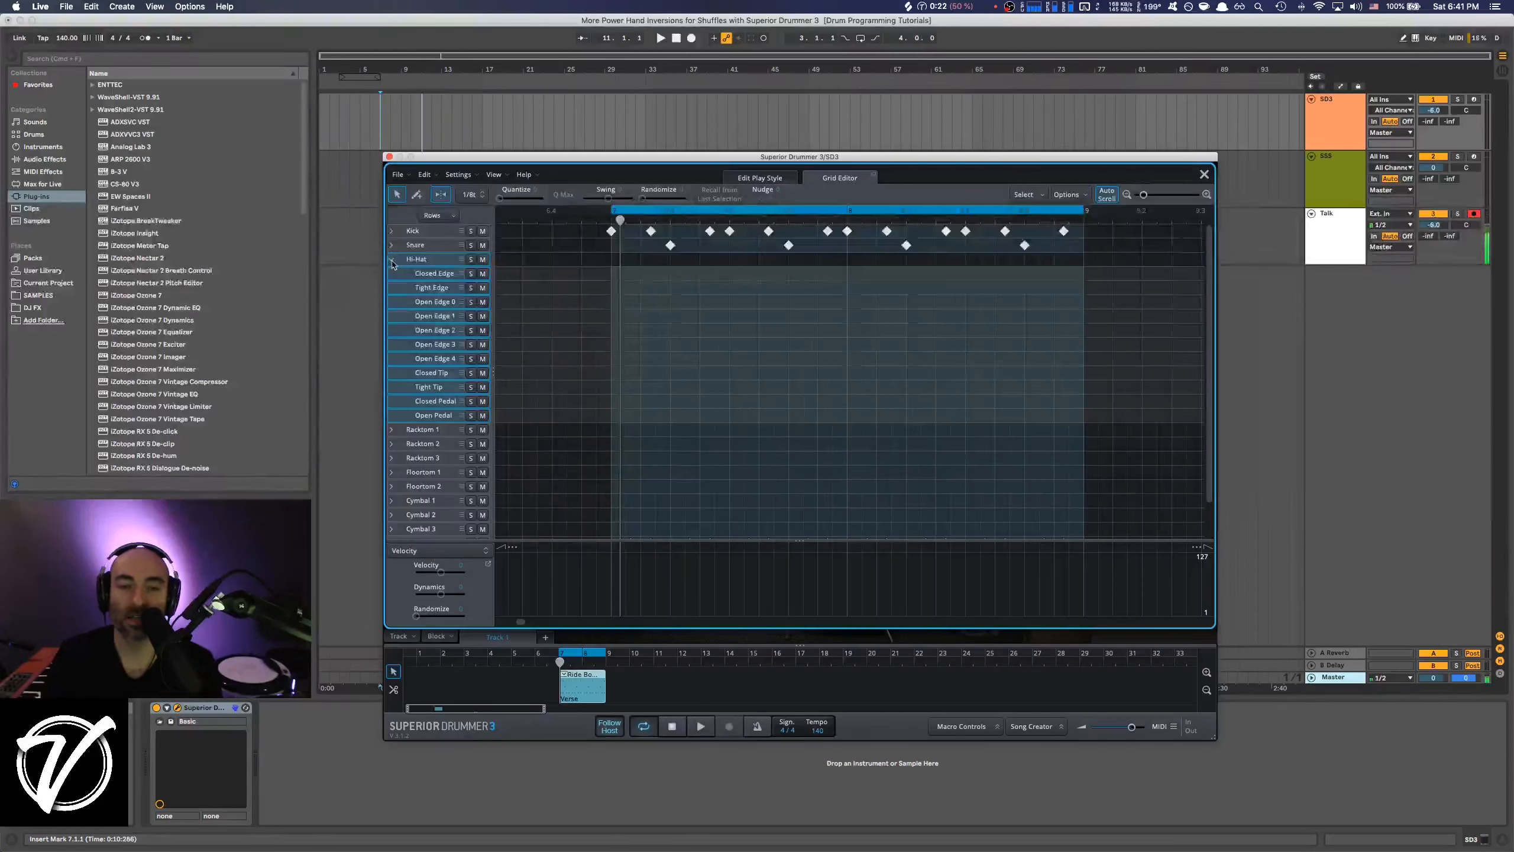
left_click(391, 261)
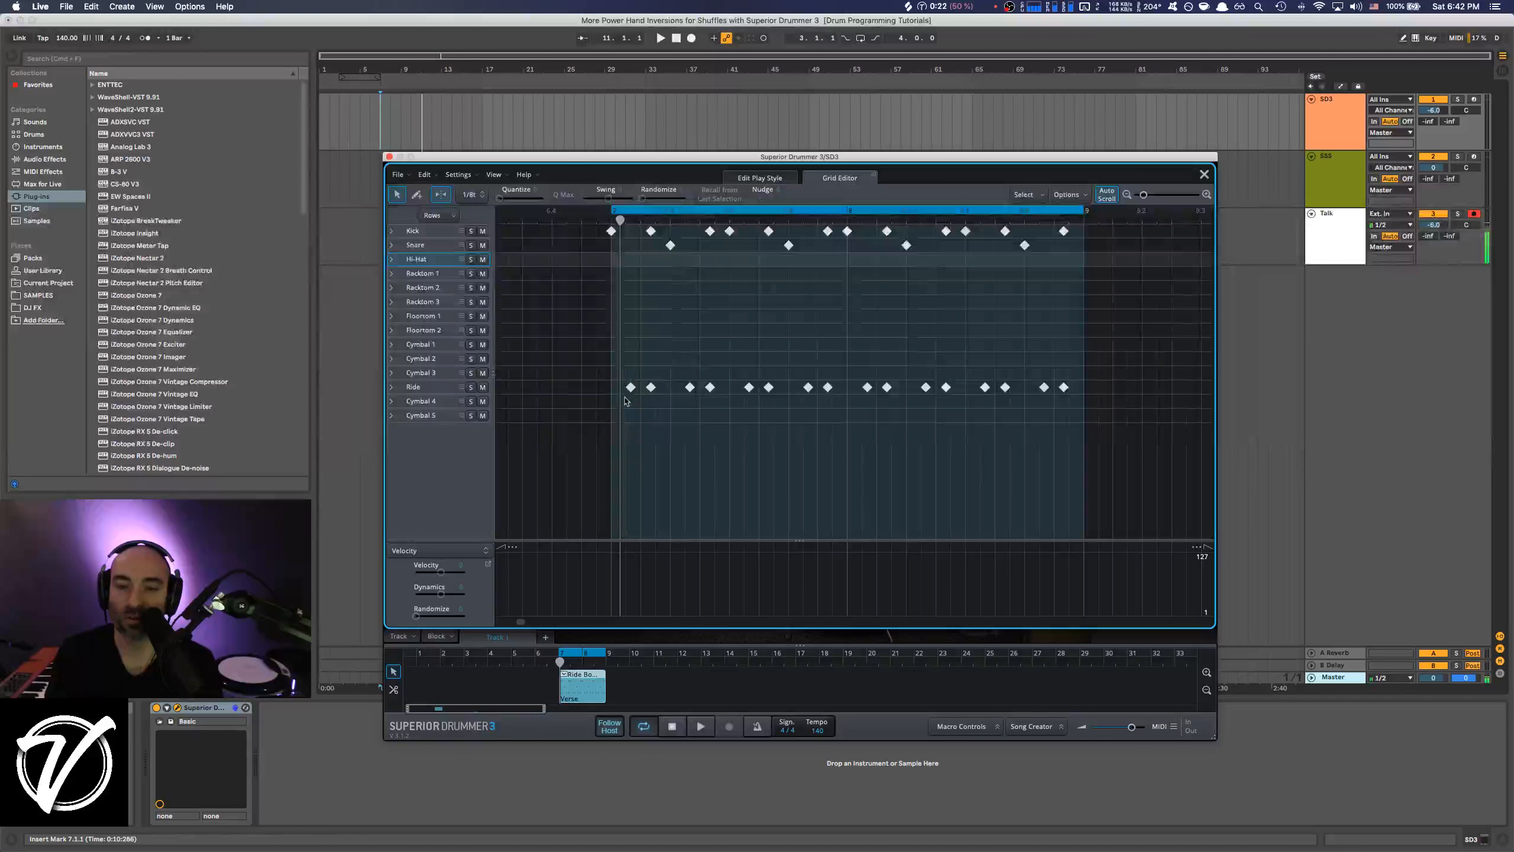
left_click(608, 240)
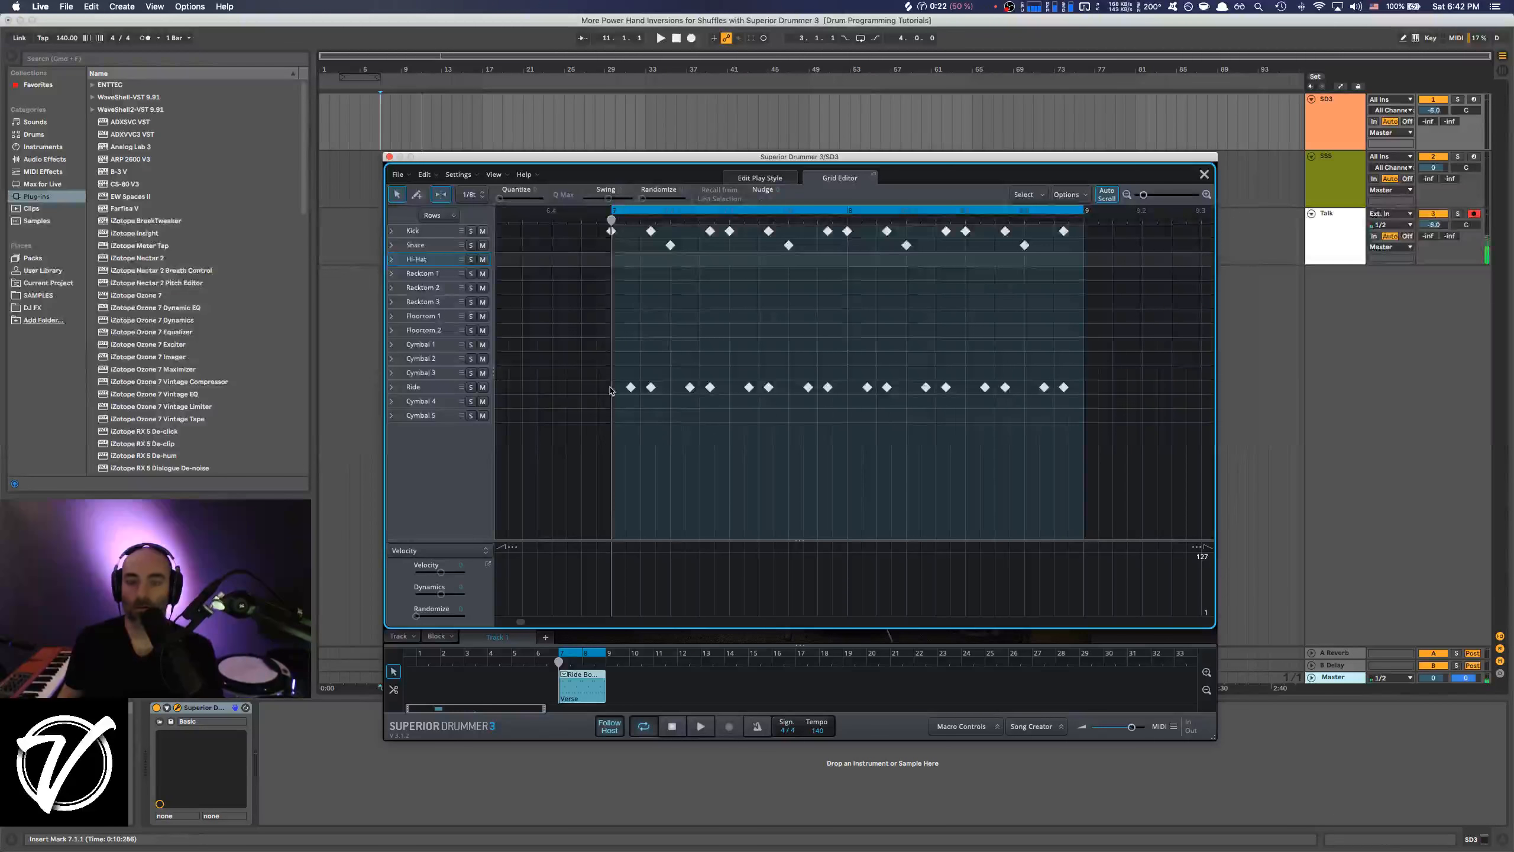
key("space")
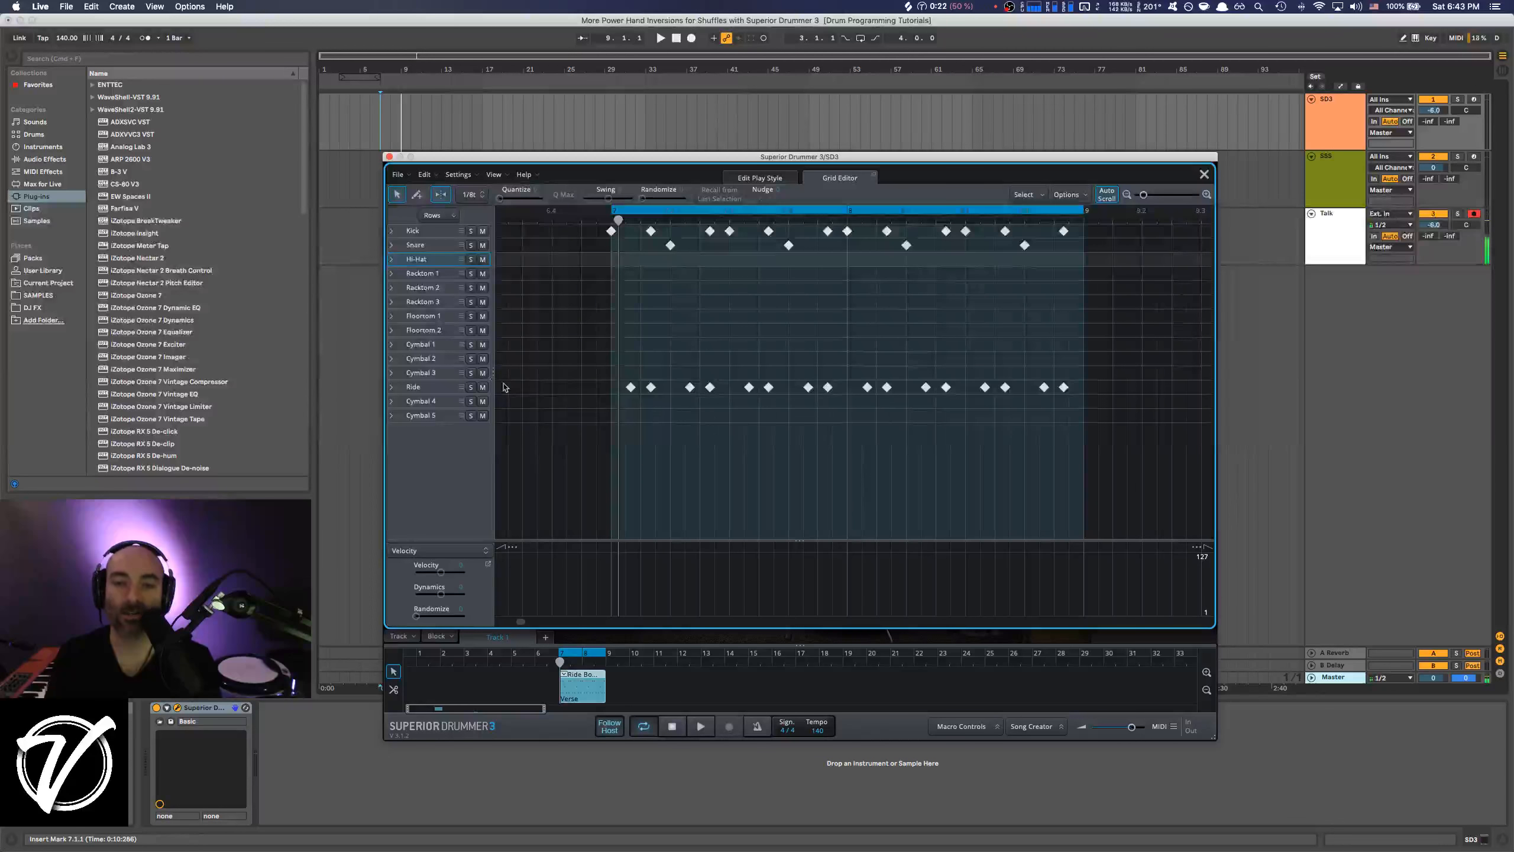
Lower all Ride Bow Tip velocities to 72 and vary the individual hits slightly below that level.
left_click(392, 387)
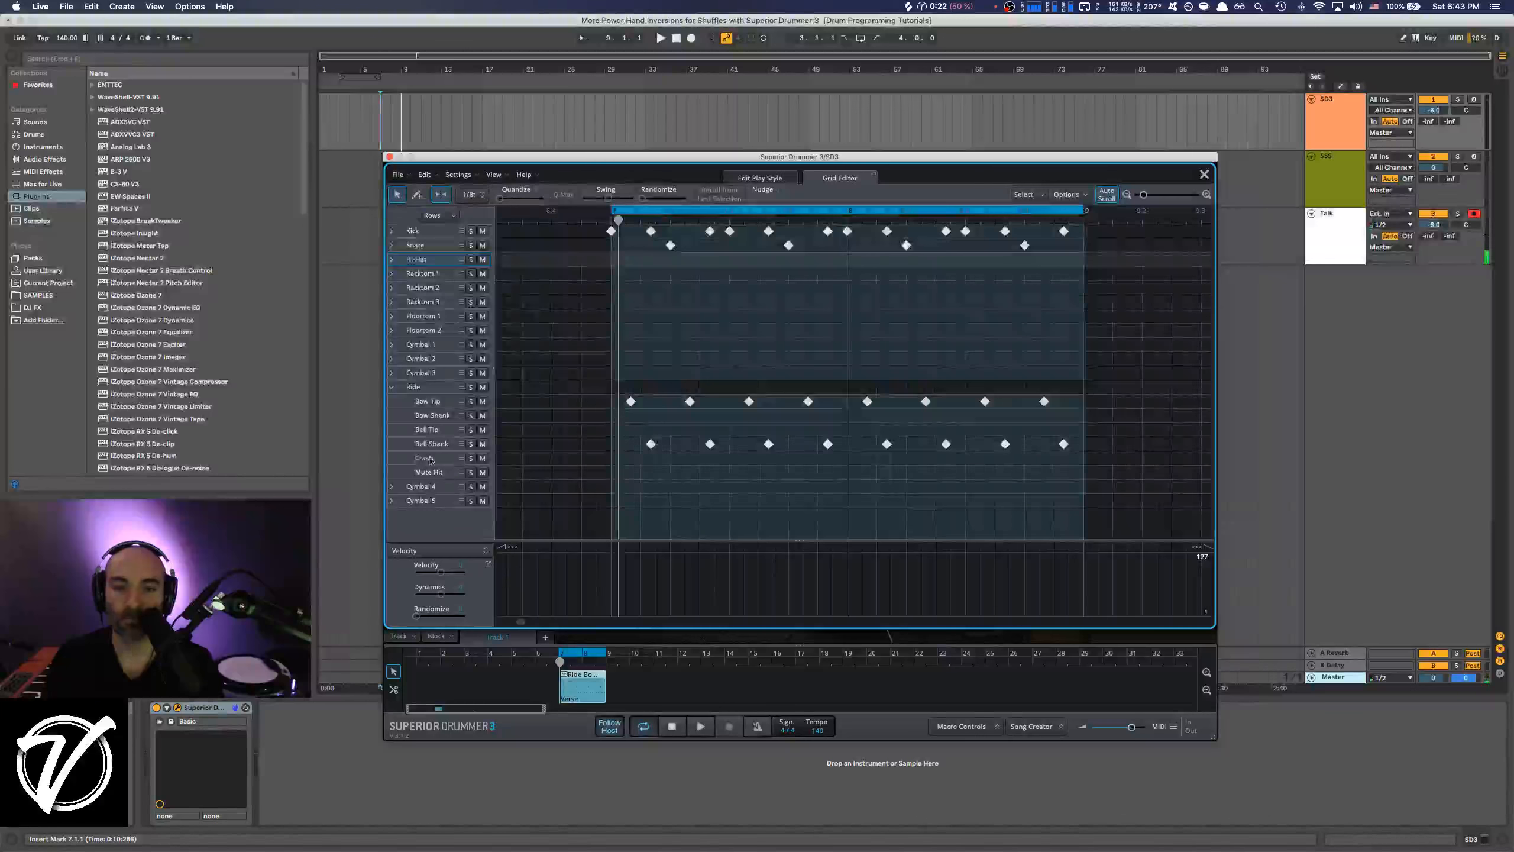
left_click(413, 402)
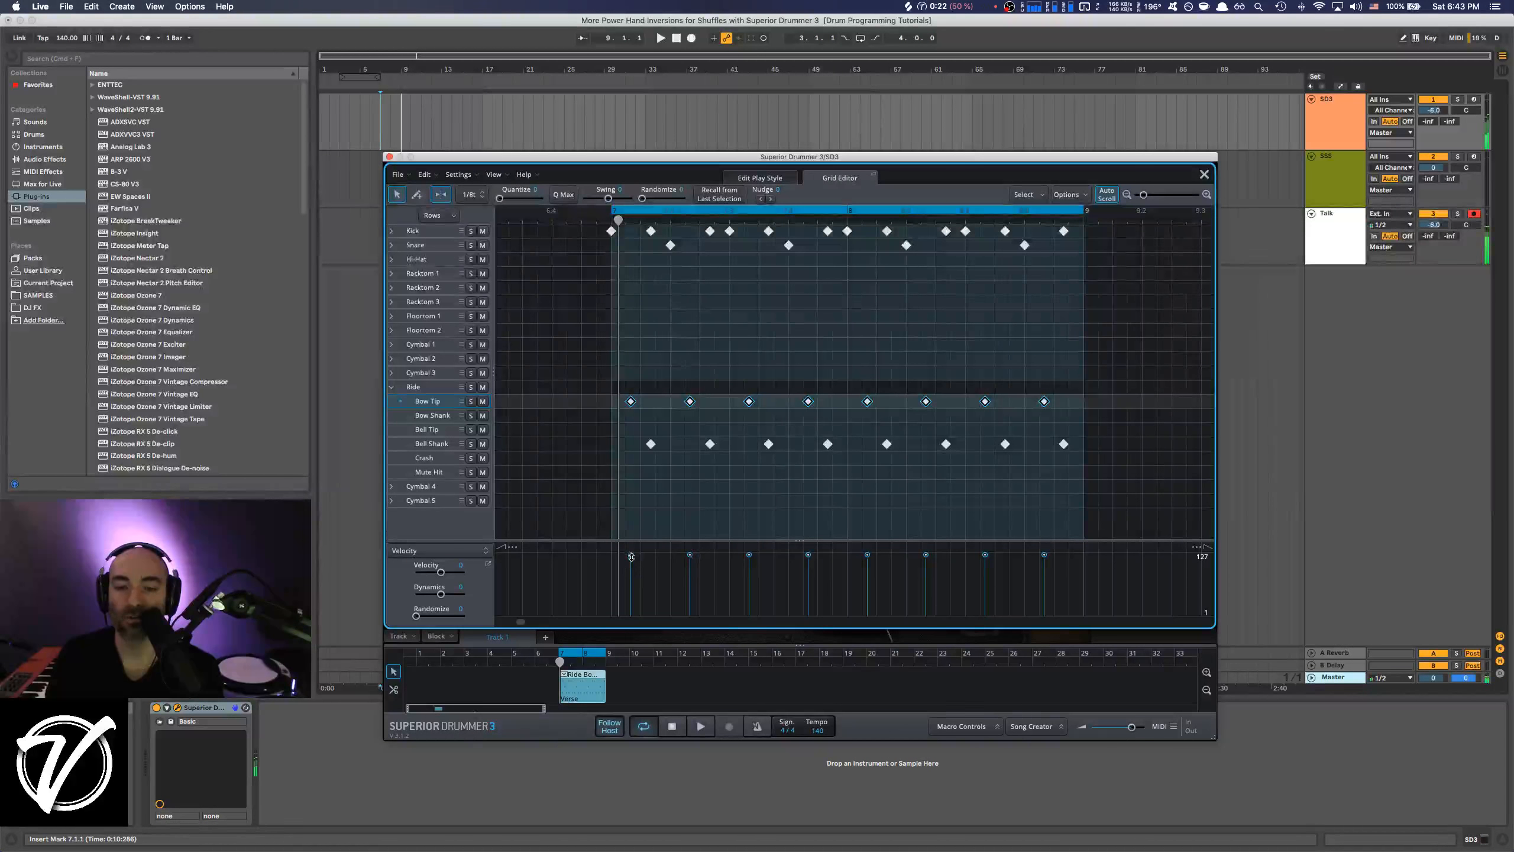
left_click_drag(631, 555, 631, 580)
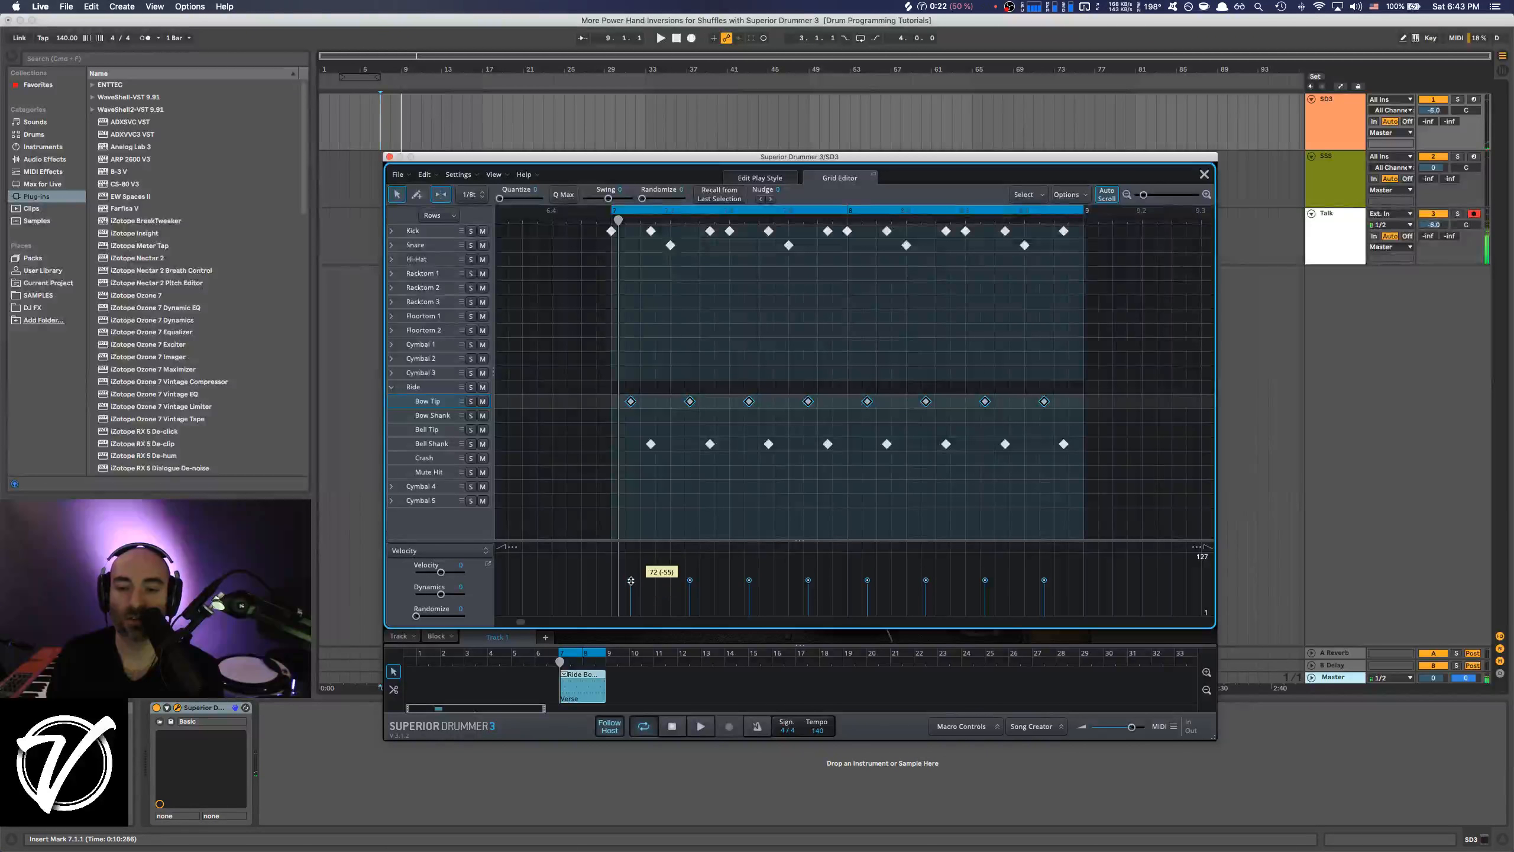
left_click(604, 574)
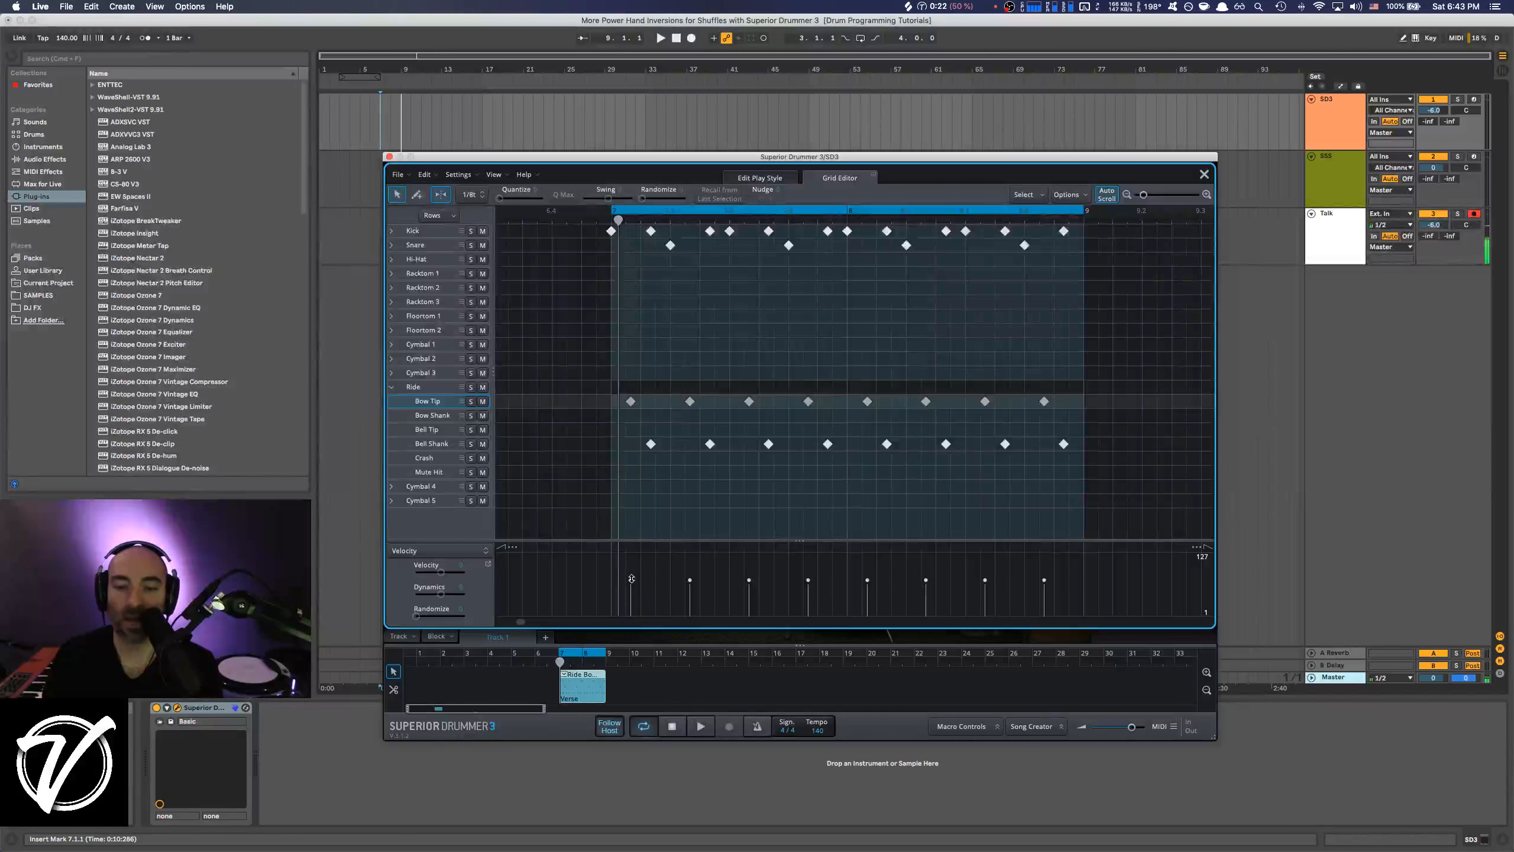
left_click_drag(631, 578, 866, 585)
left_click(926, 582)
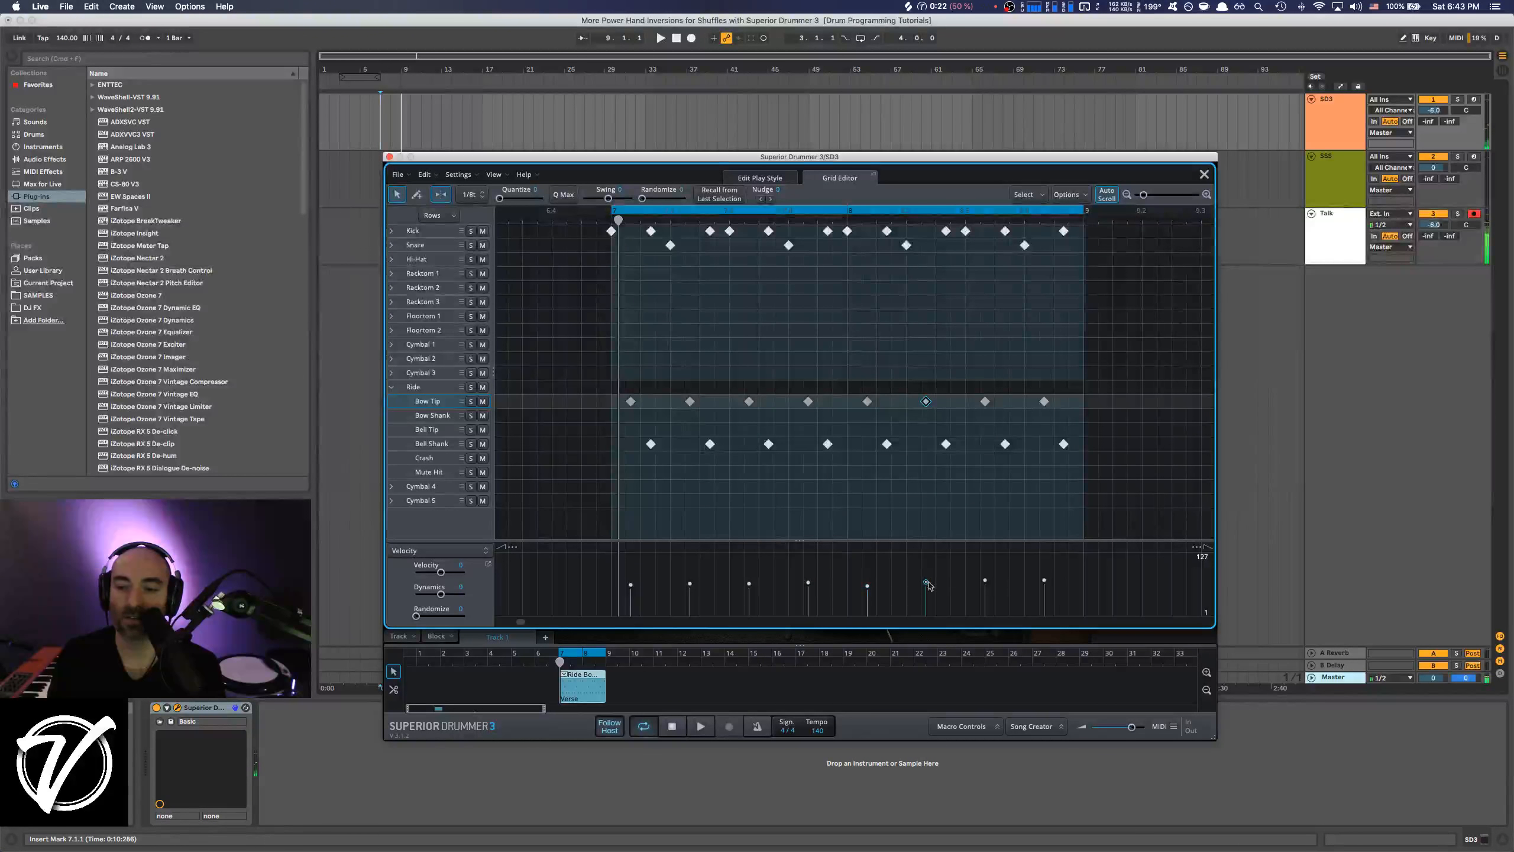
left_click_drag(985, 581, 1044, 585)
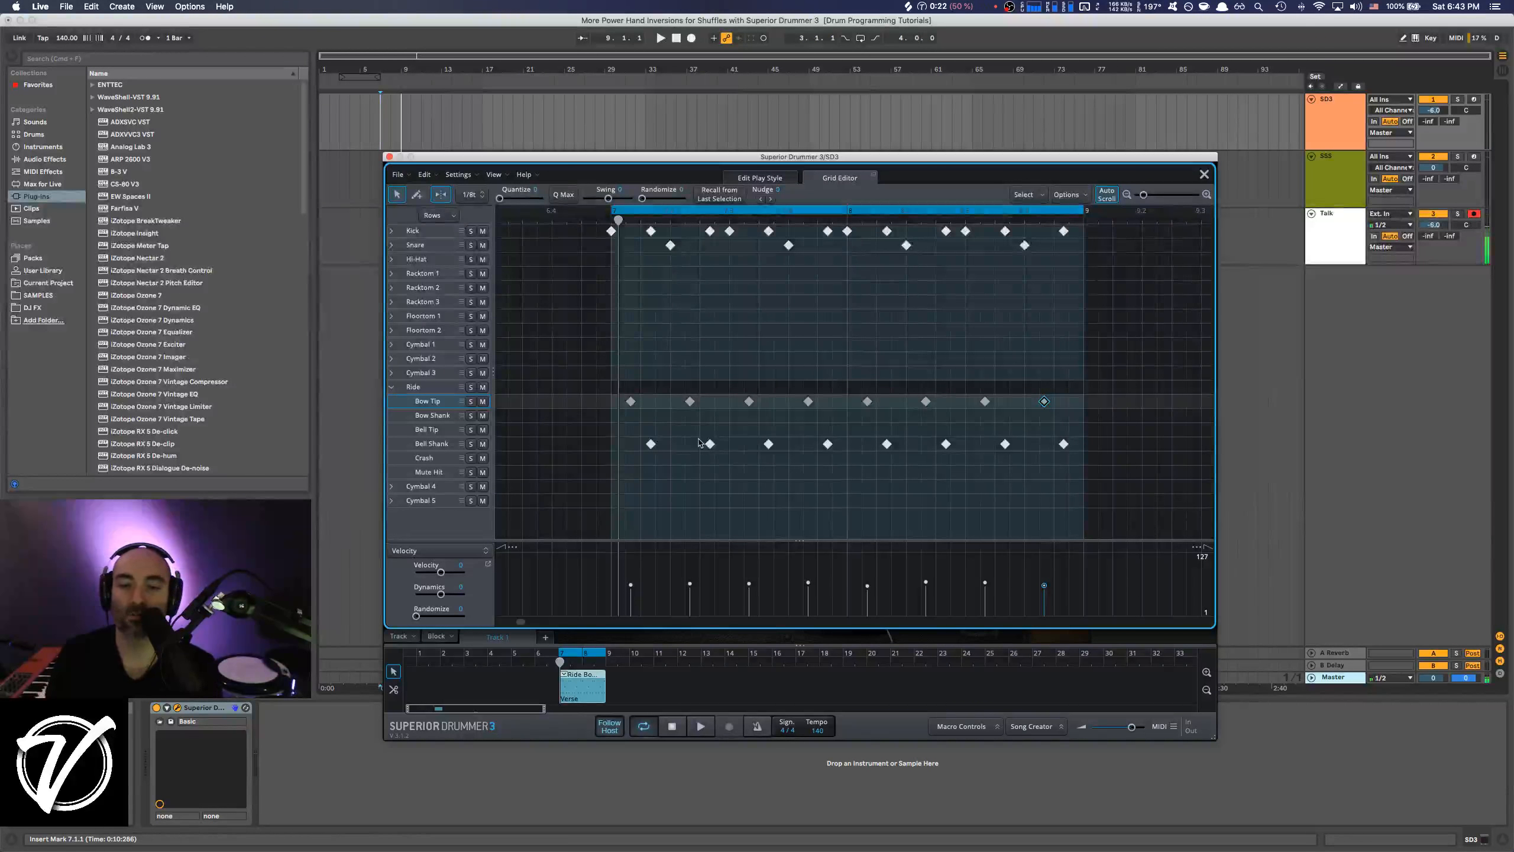
Lower the Ride Bell Shank velocities slightly with small variations, keeping them louder than the Bow Tip hits, and play back the ride pattern.
left_click(426, 444)
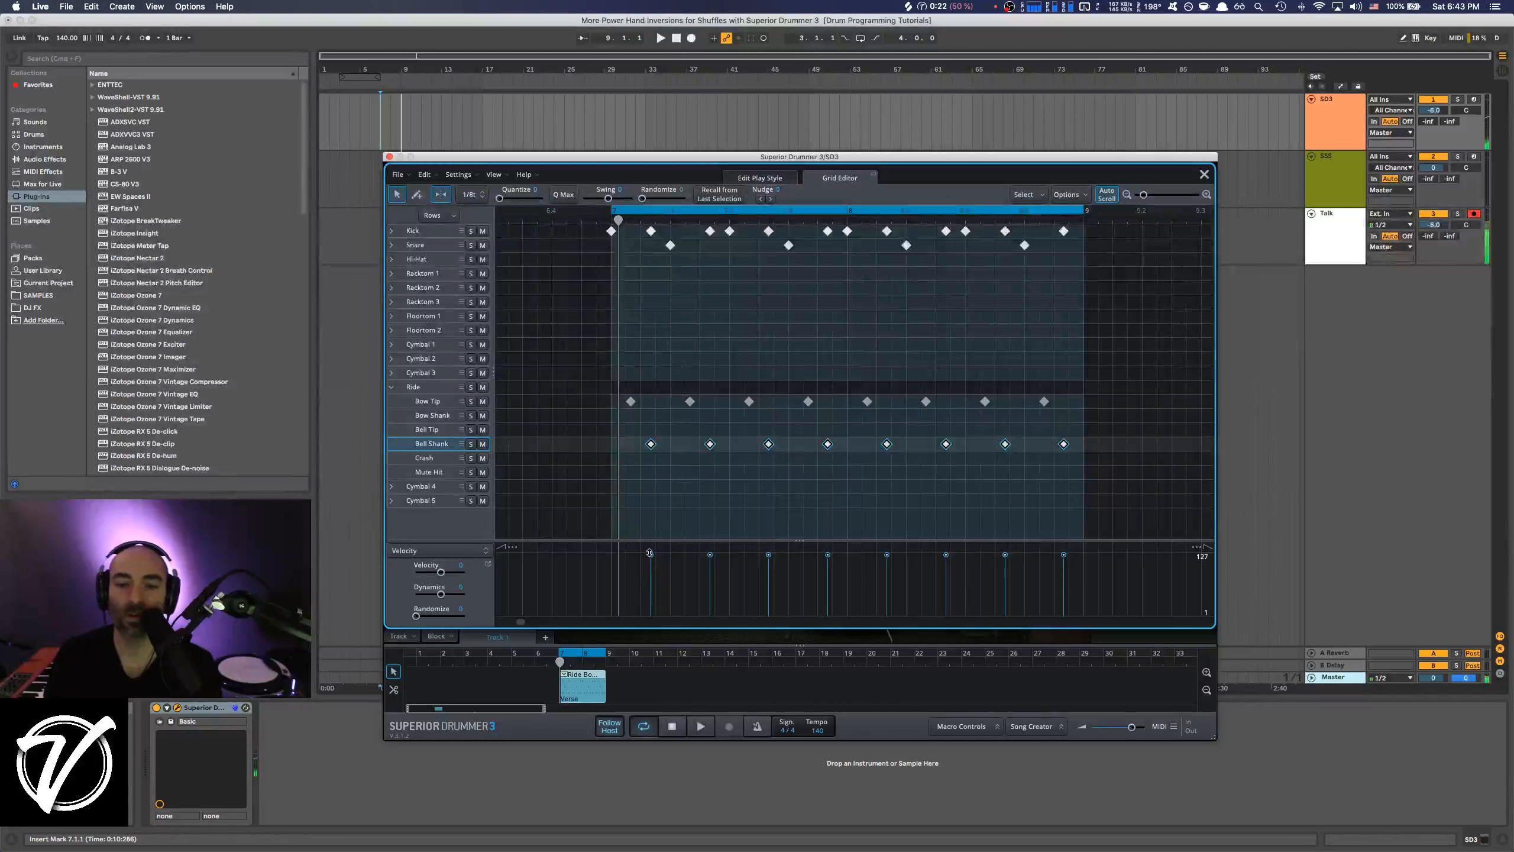
left_click_drag(650, 554, 1063, 567)
left_click(585, 578)
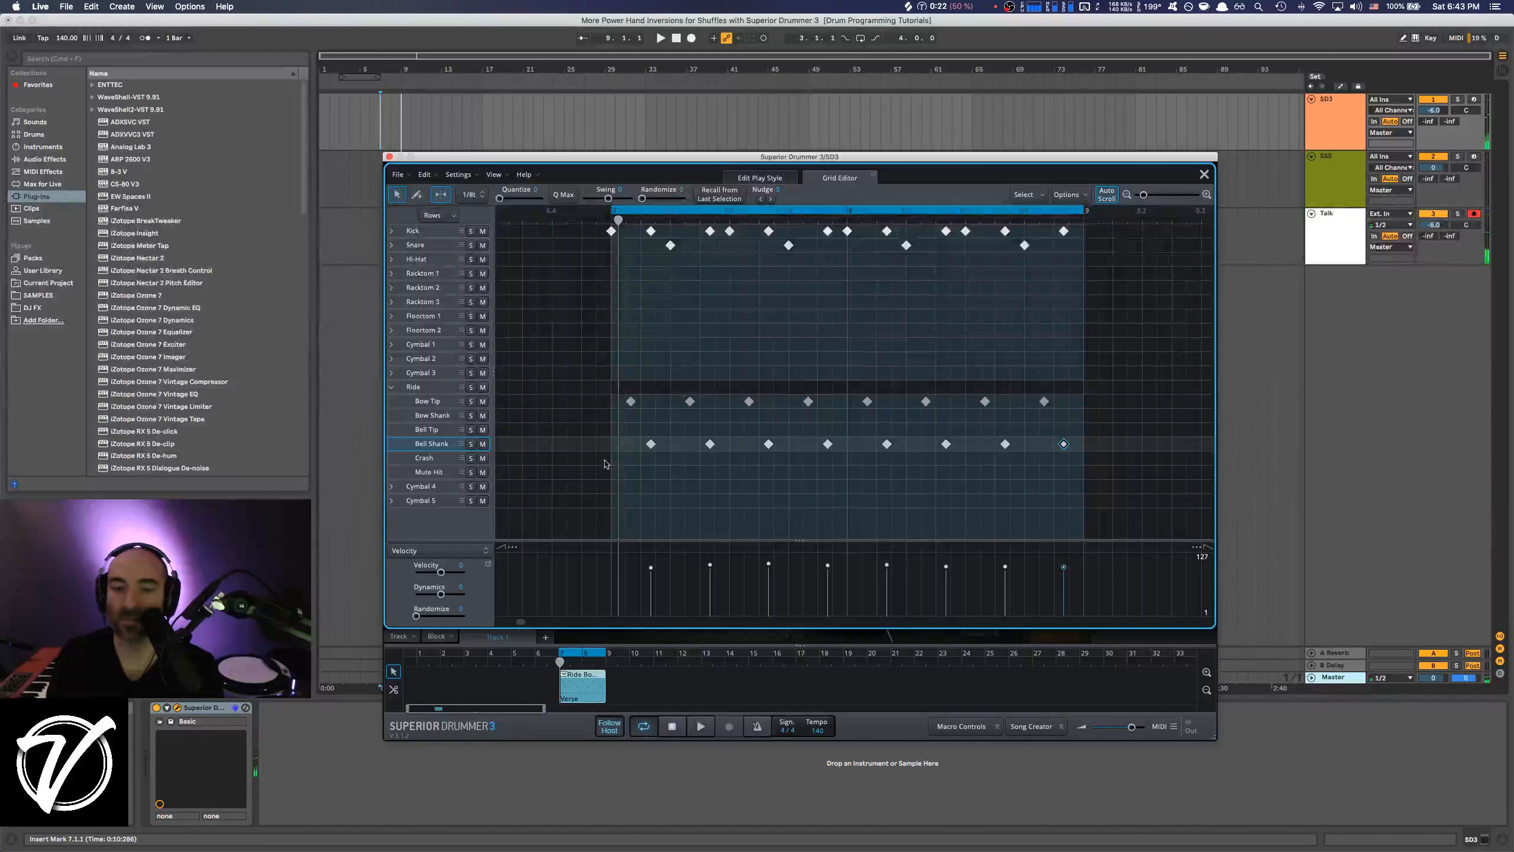
left_click(432, 388)
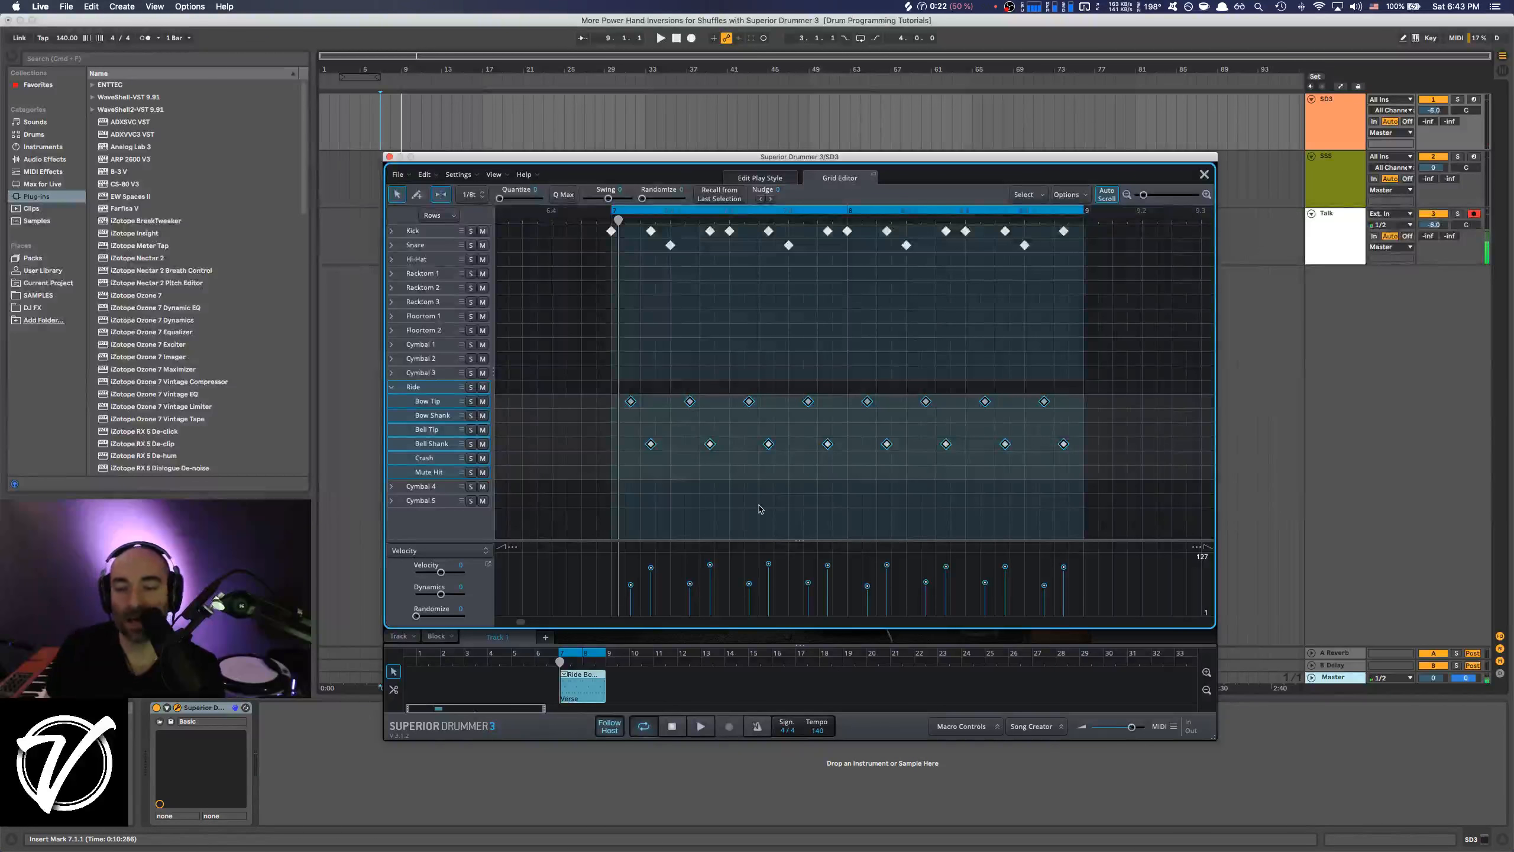
key("space")
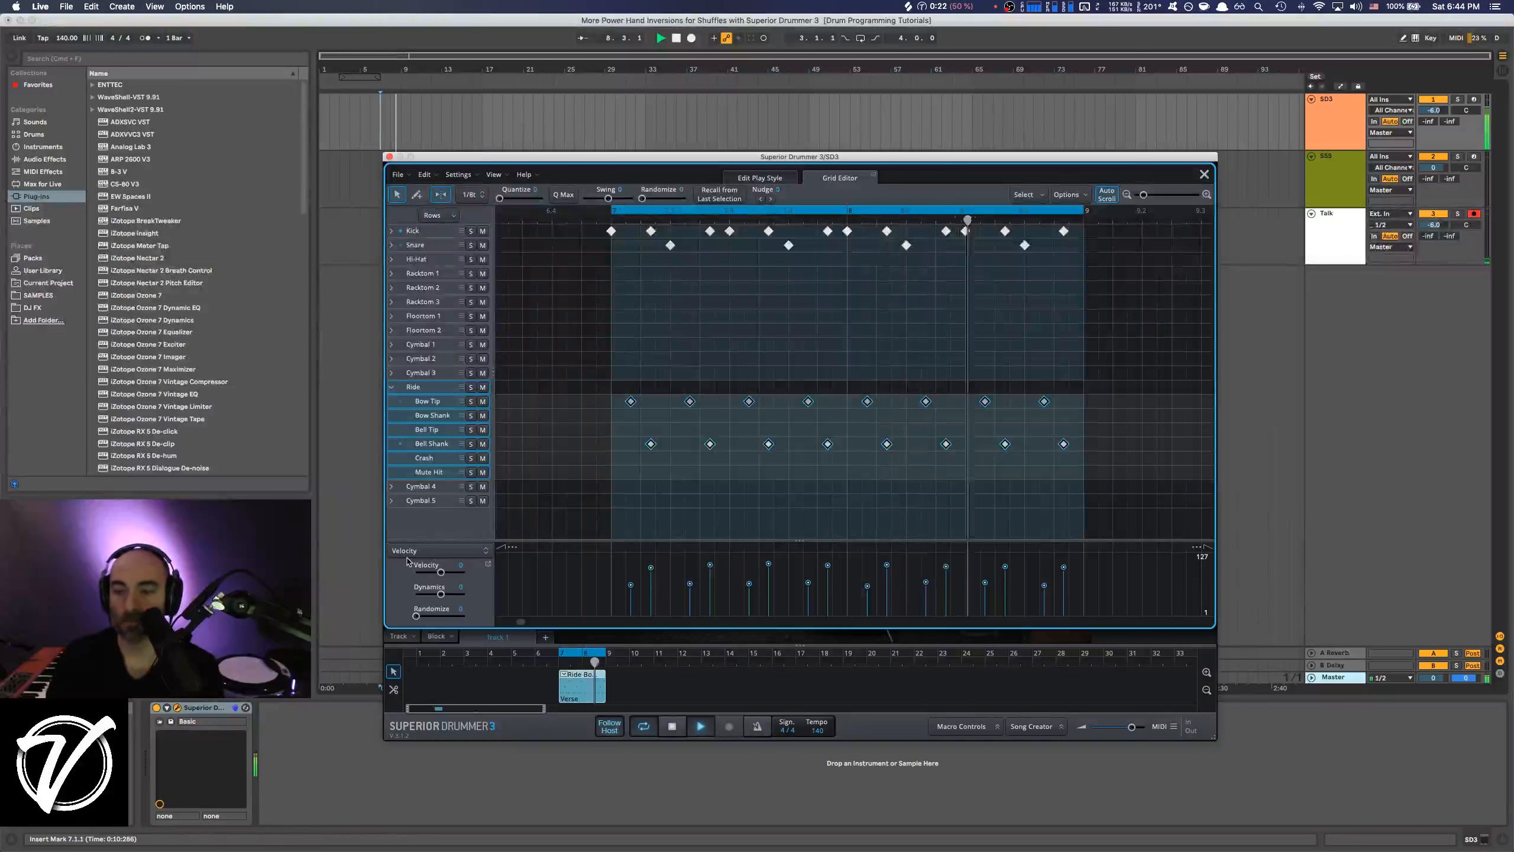
Lower the velocities of all Kick Open hits except those on beats 1 and 3, with slight variations, and play back the groove.
left_click(393, 231)
left_click(411, 232)
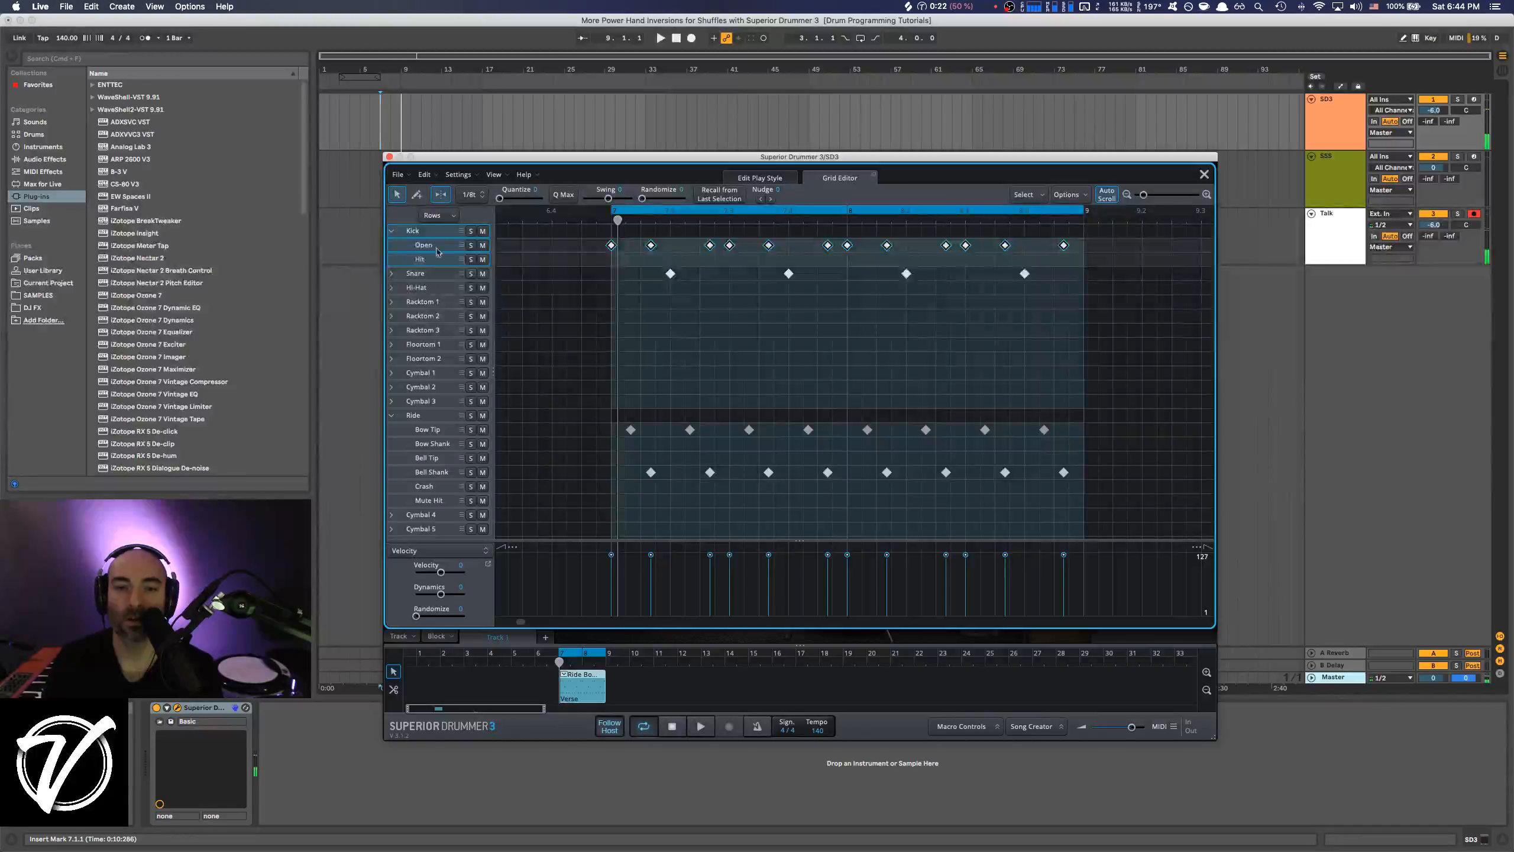
left_click(434, 246)
left_click(575, 578)
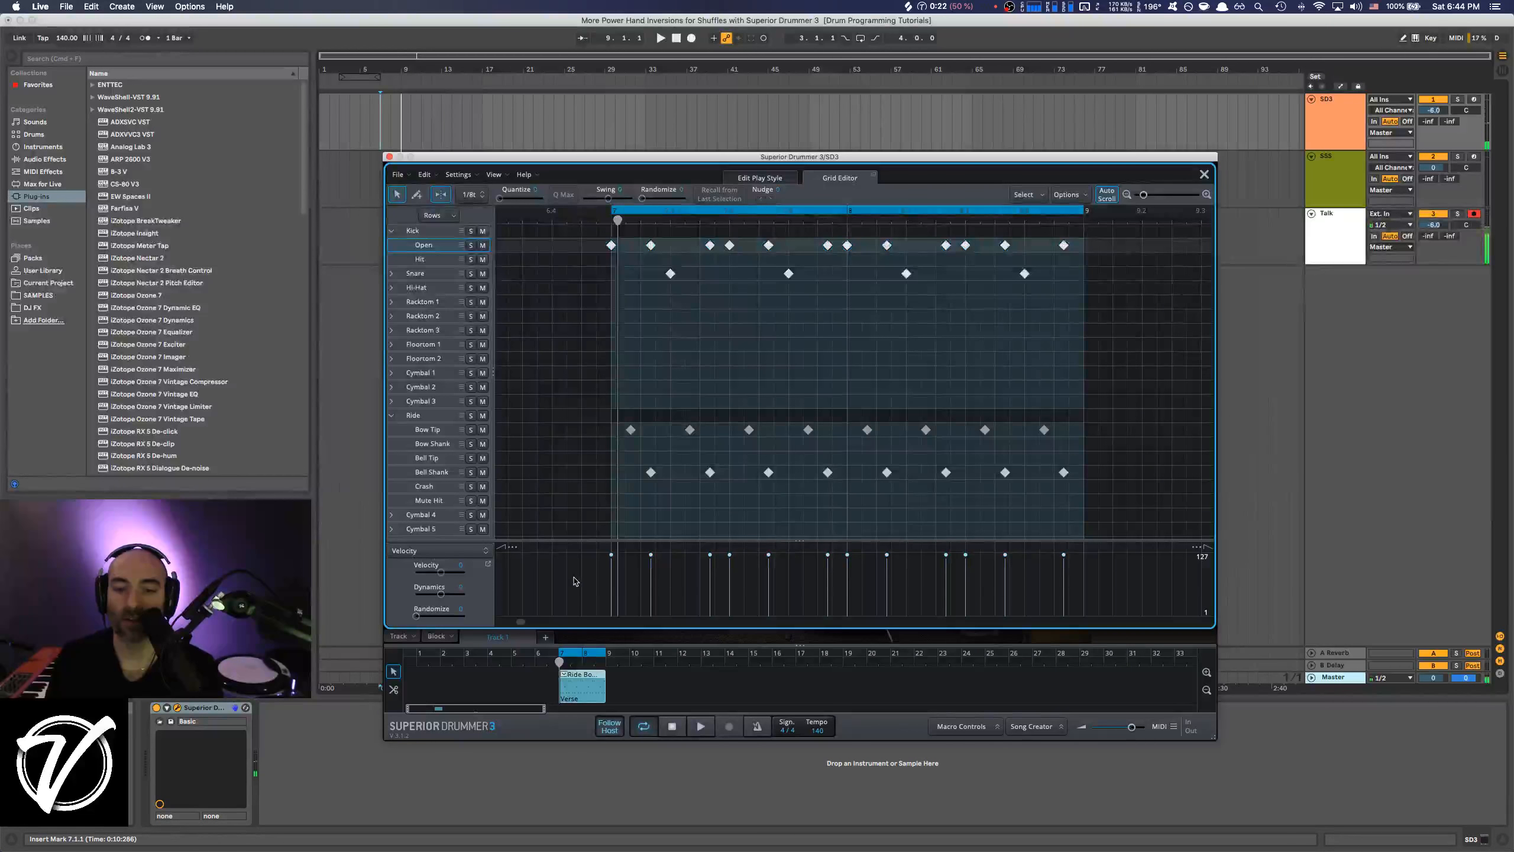
left_click(611, 246)
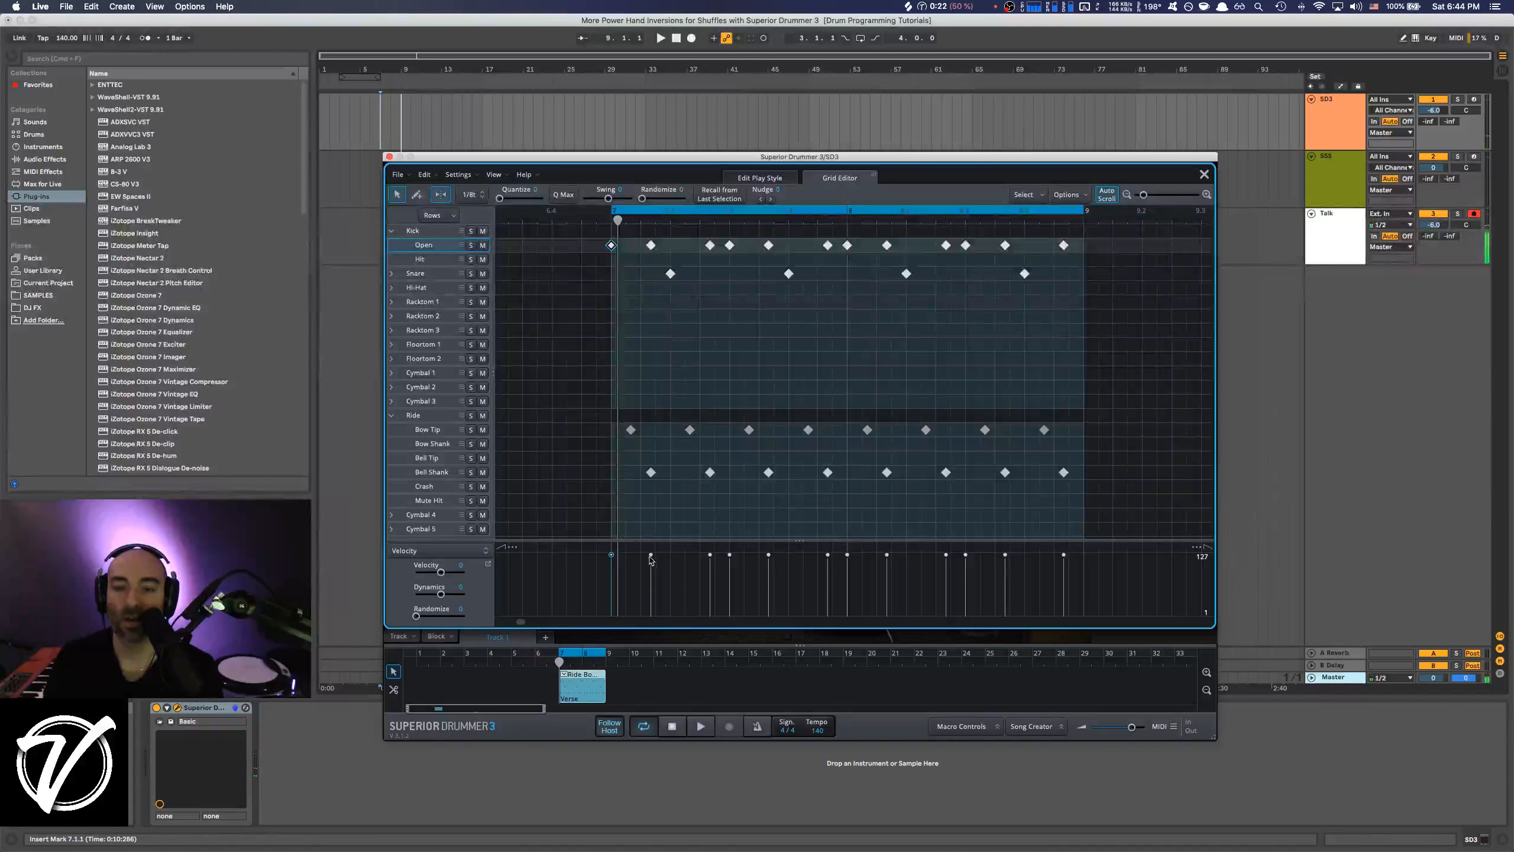
left_click_drag(650, 555, 943, 569)
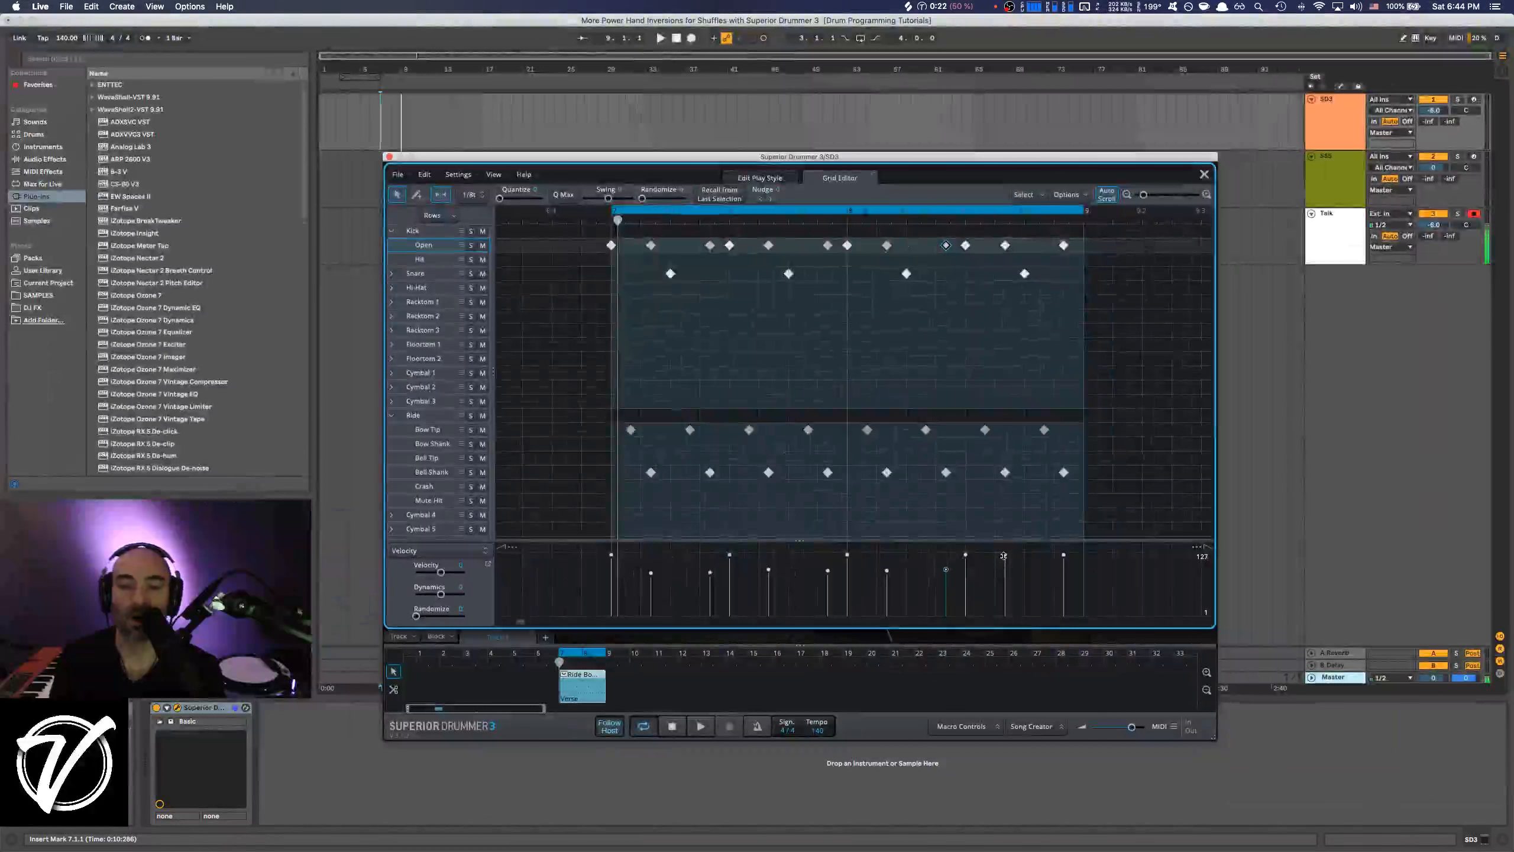
left_click_drag(1024, 553, 1063, 570)
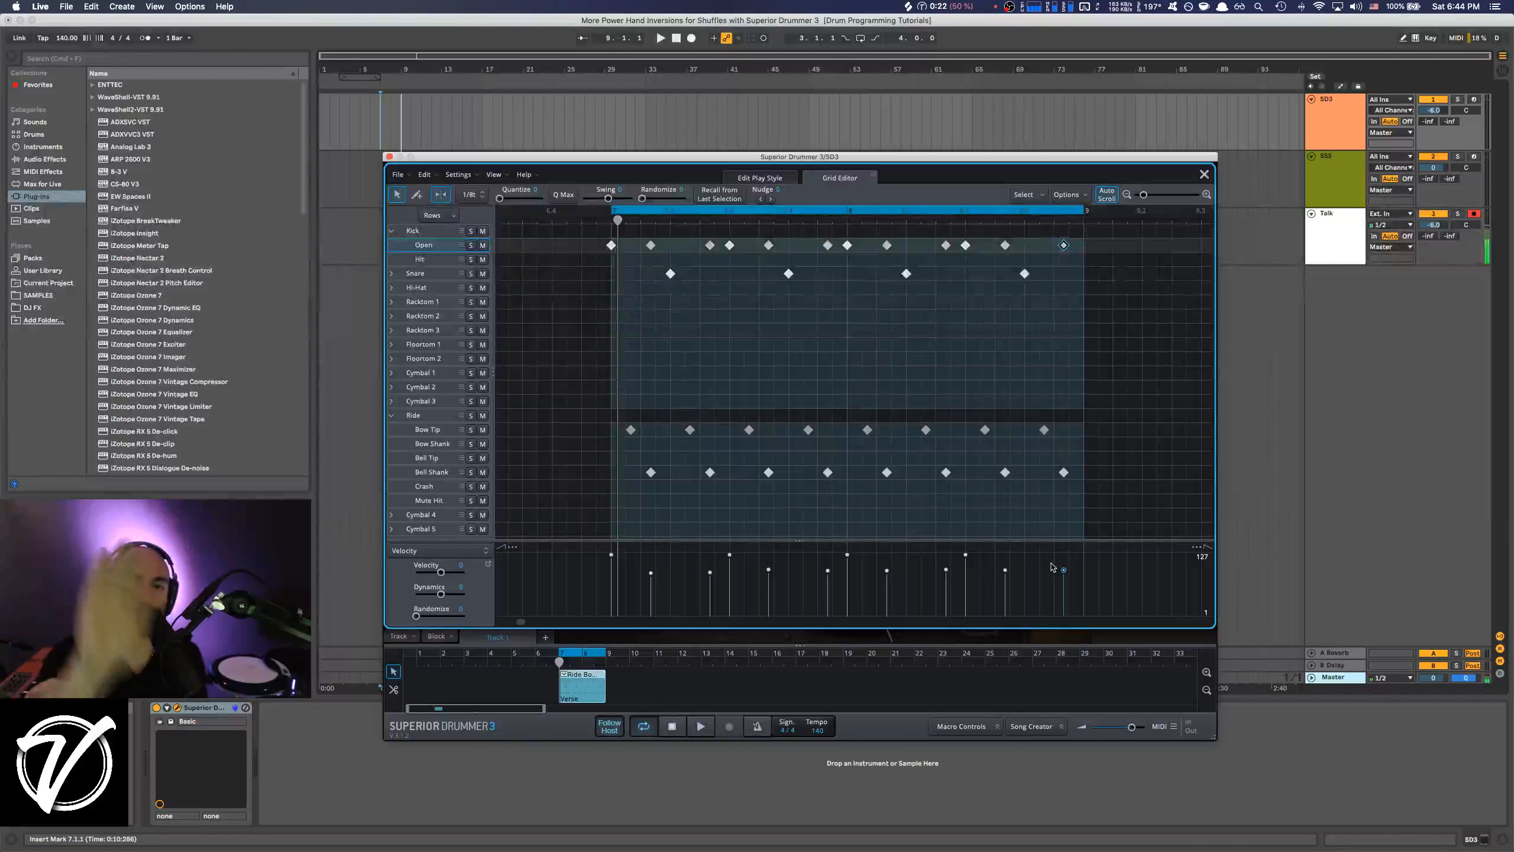
key("space")
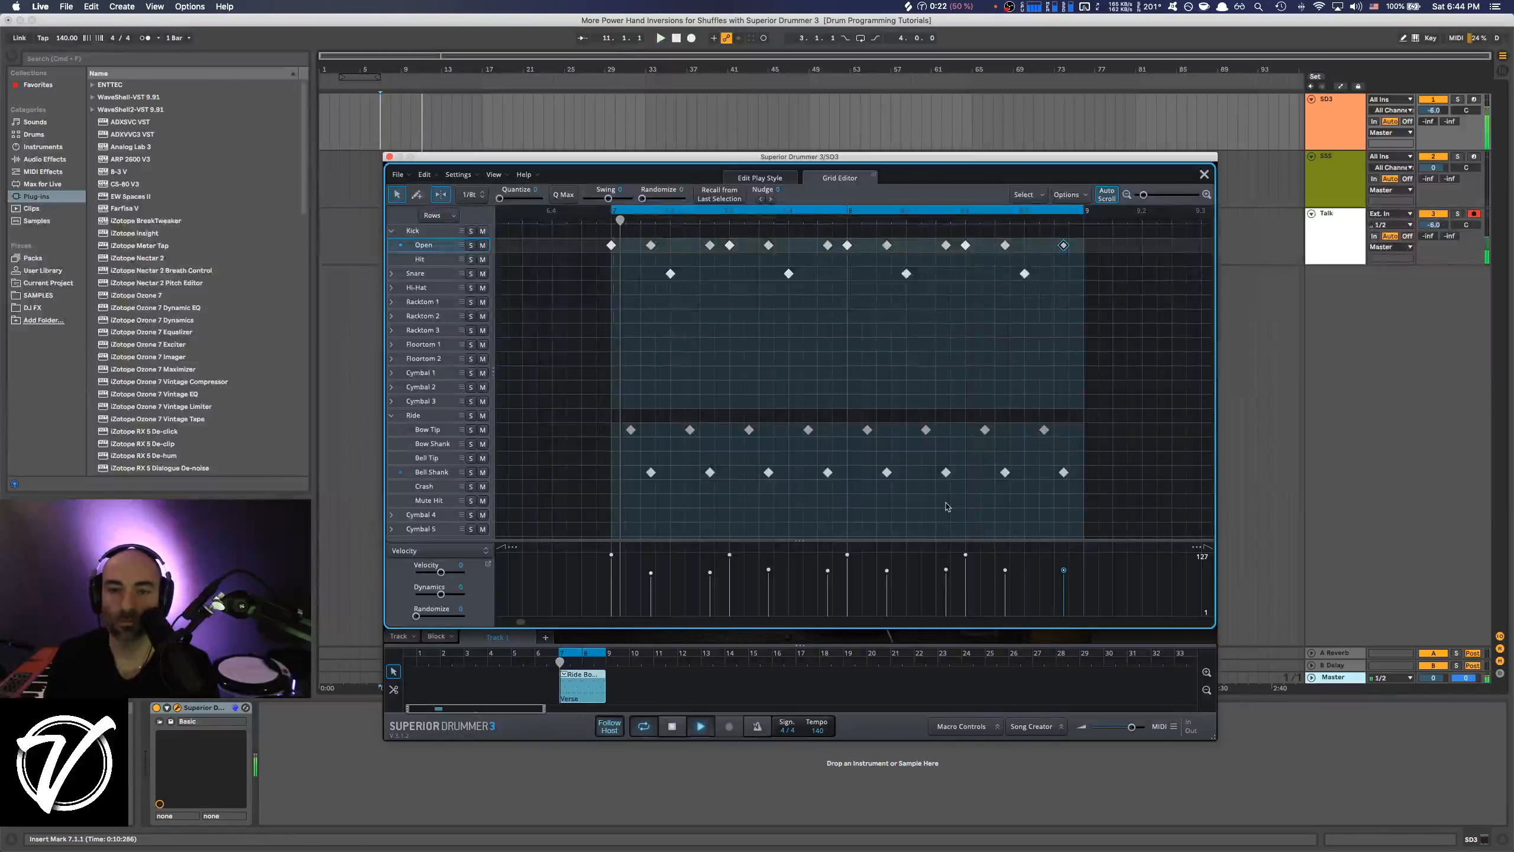
Add a soft Snare Center ghost note one triplet after beat 2 in both bars, giving the second a slightly higher velocity.
left_click(410, 274)
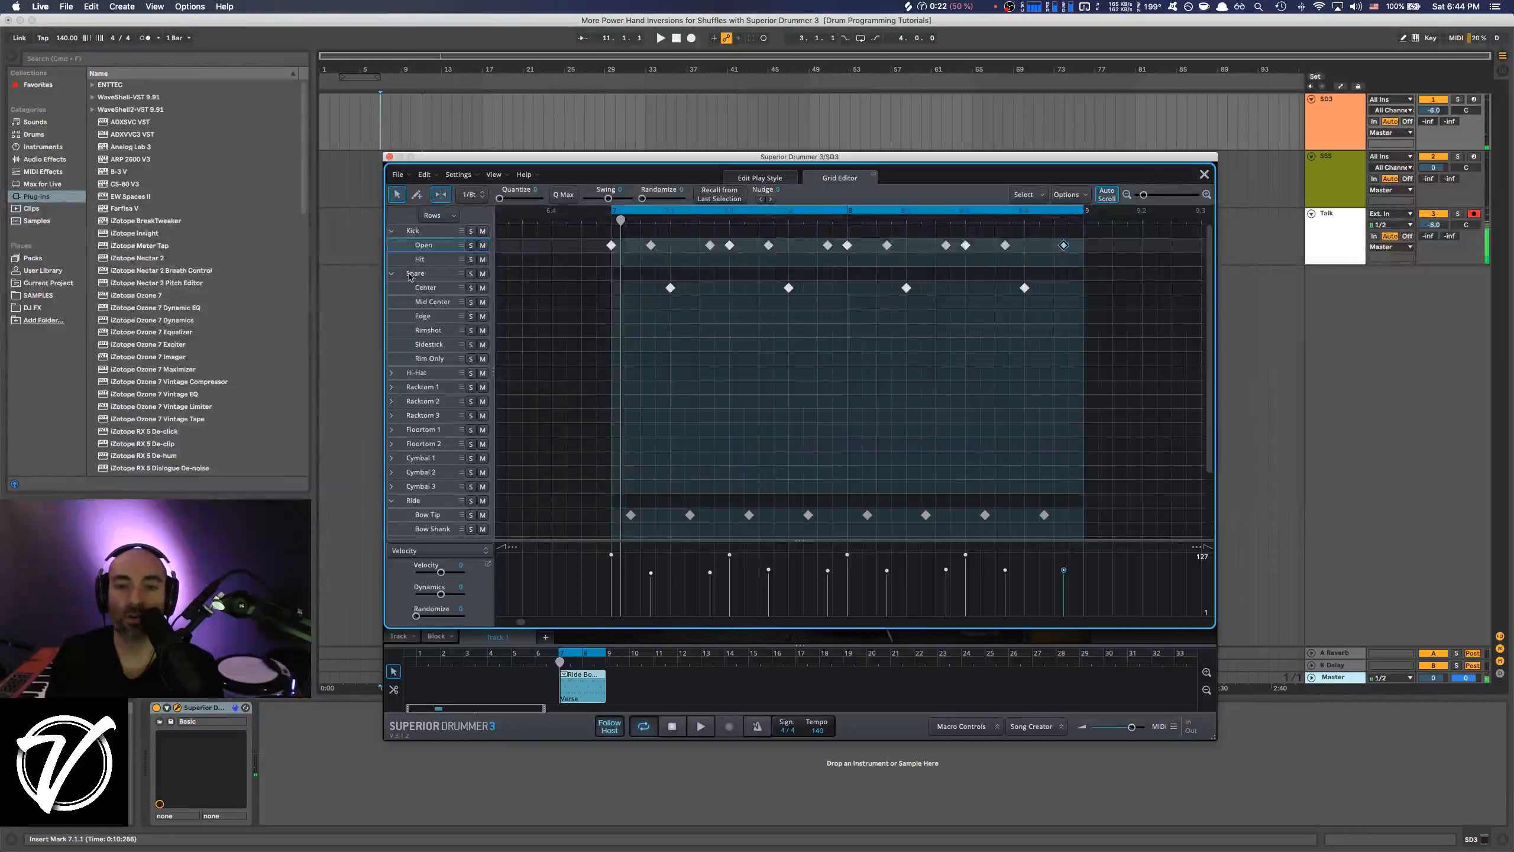
left_click(417, 195)
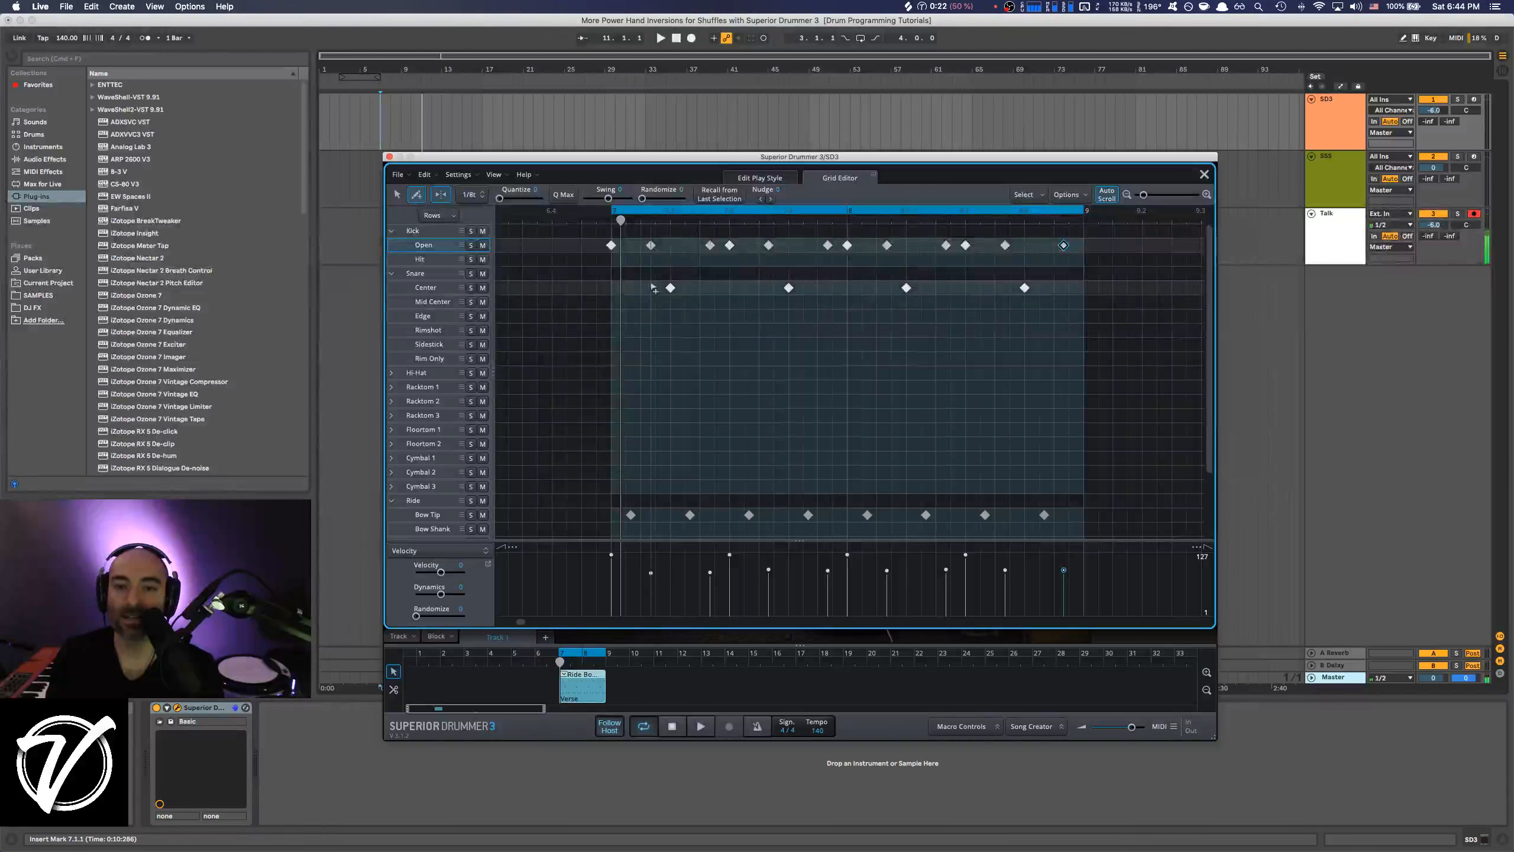
left_click(689, 287)
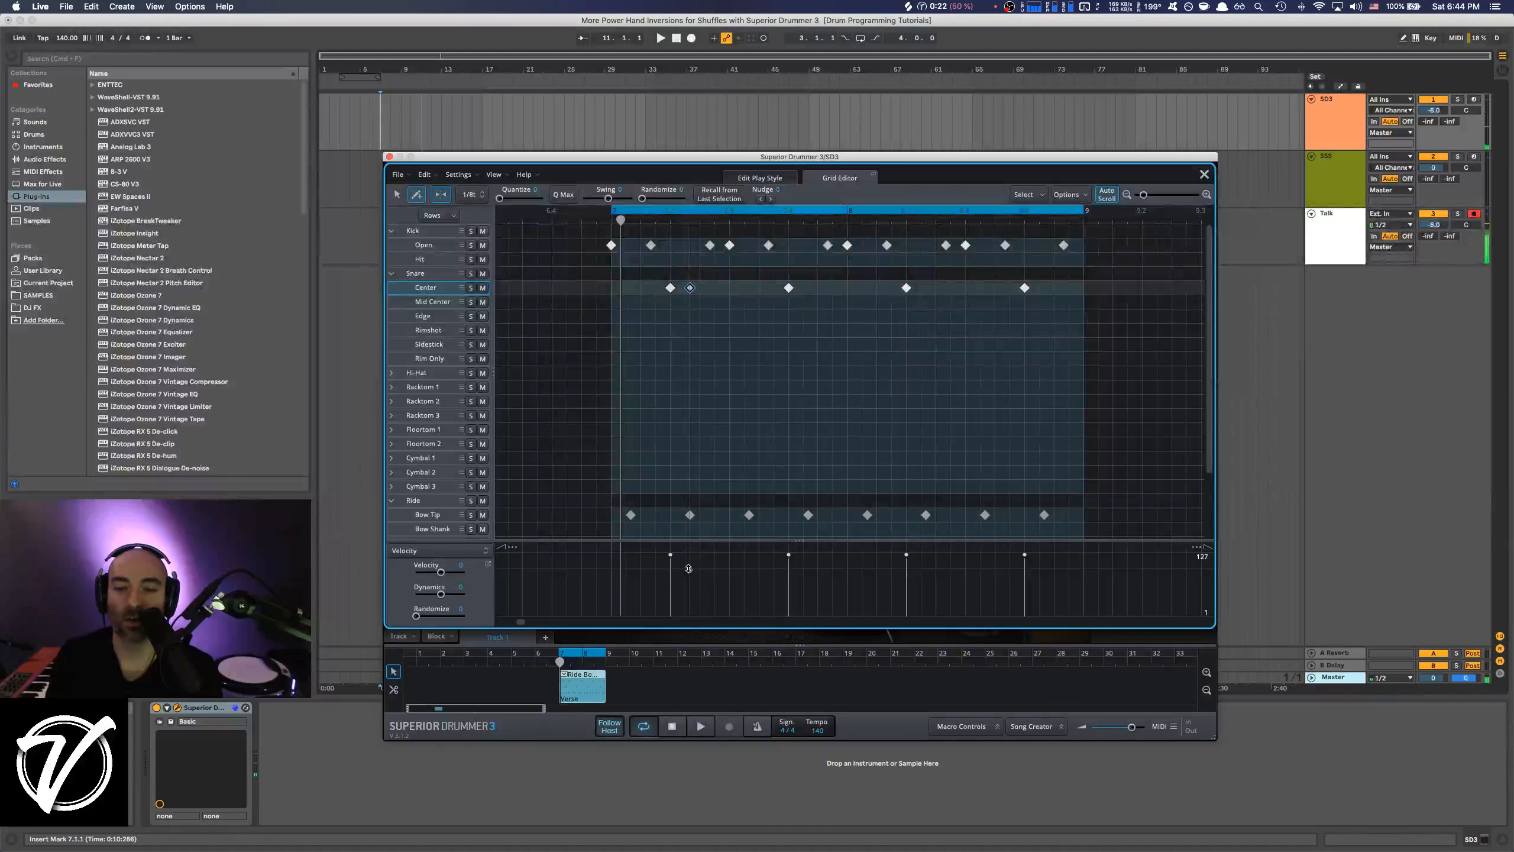
left_click_drag(689, 568, 689, 585)
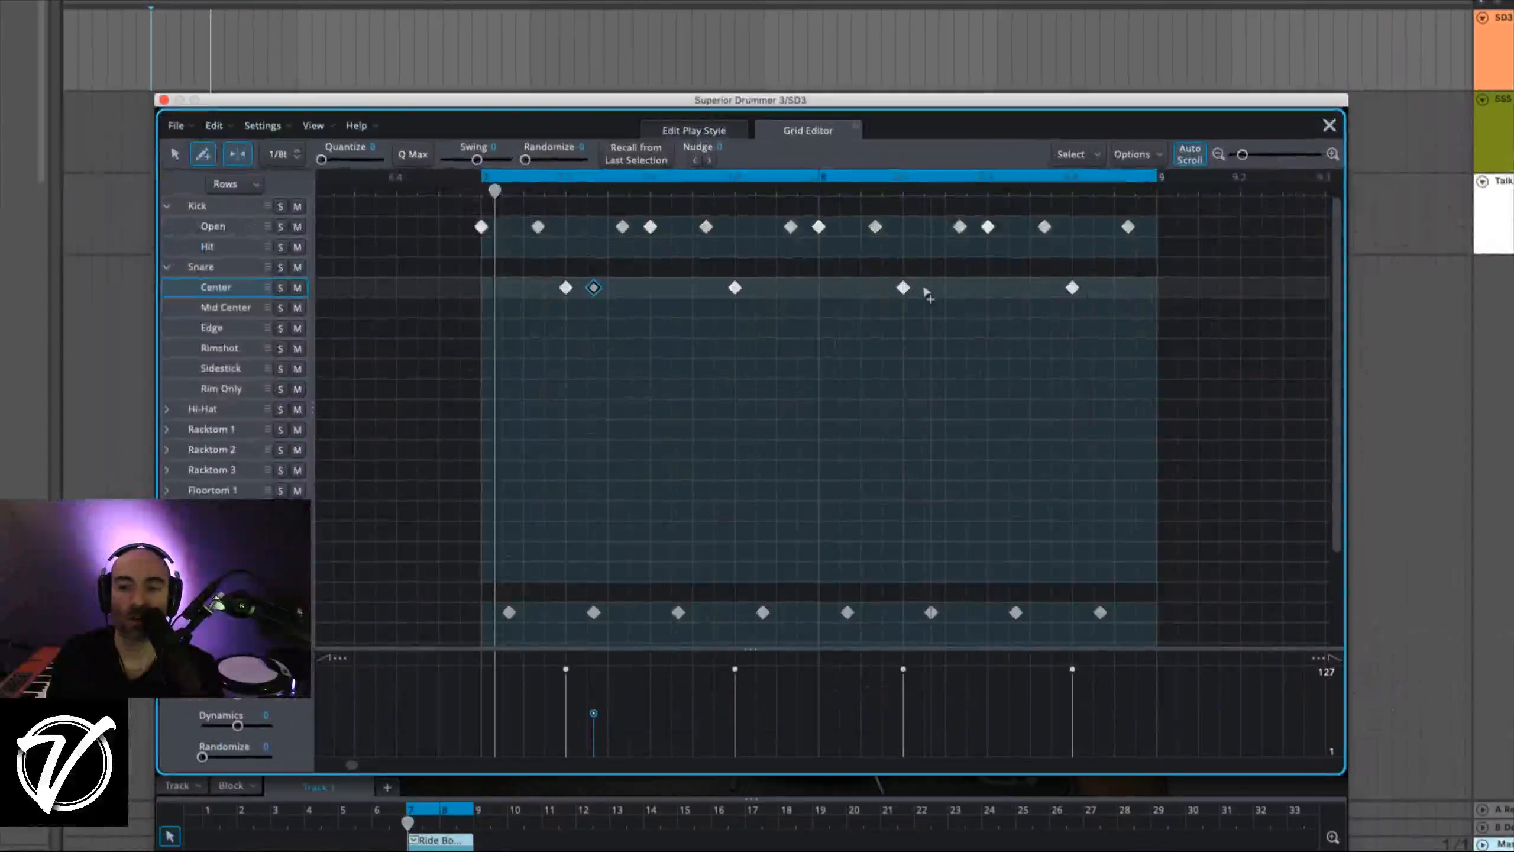
left_click(926, 288)
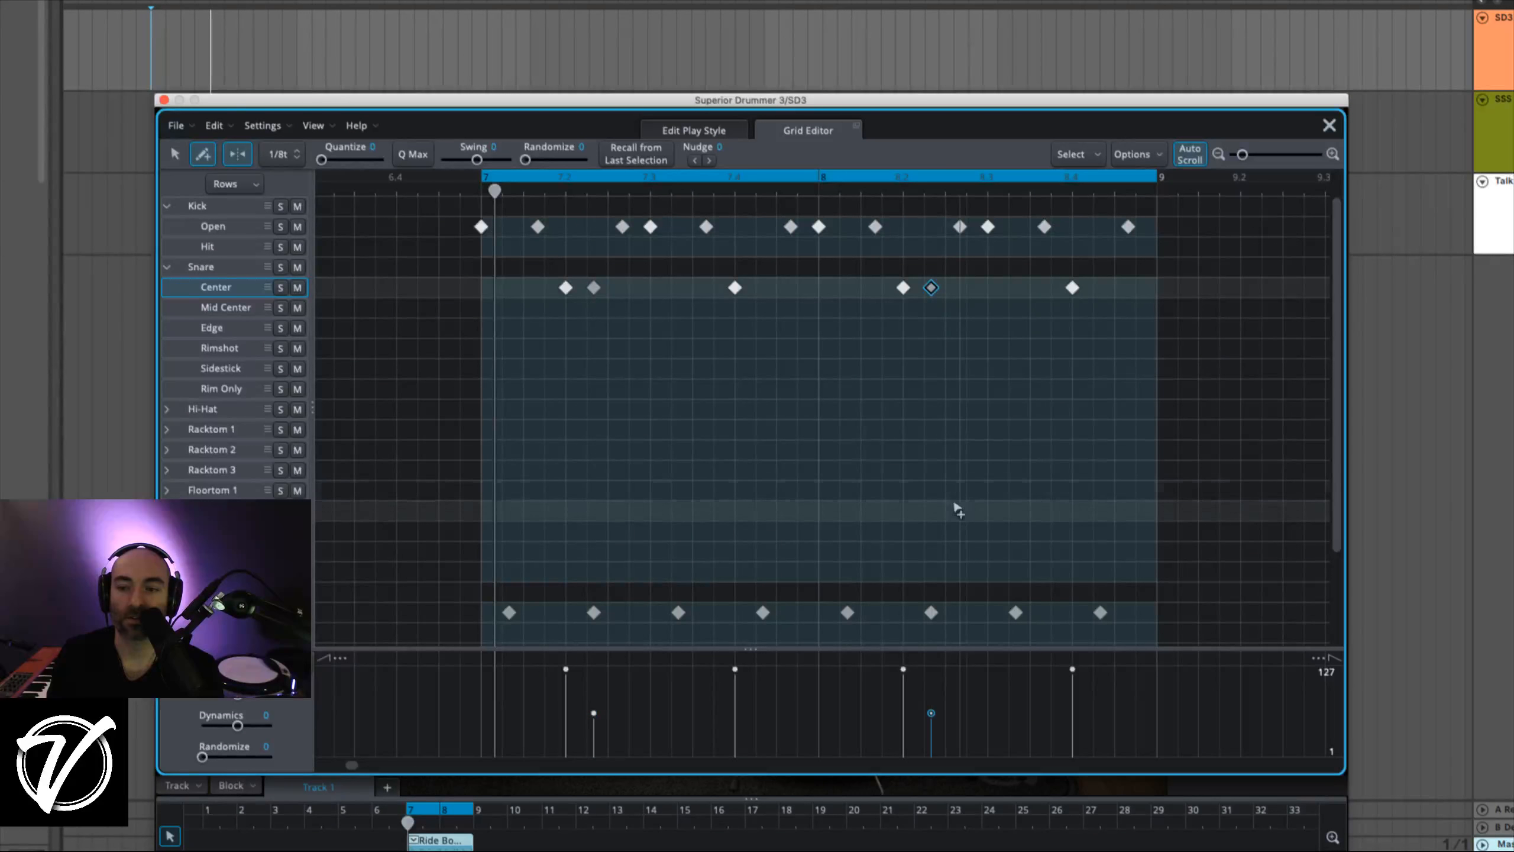
left_click_drag(931, 713, 930, 707)
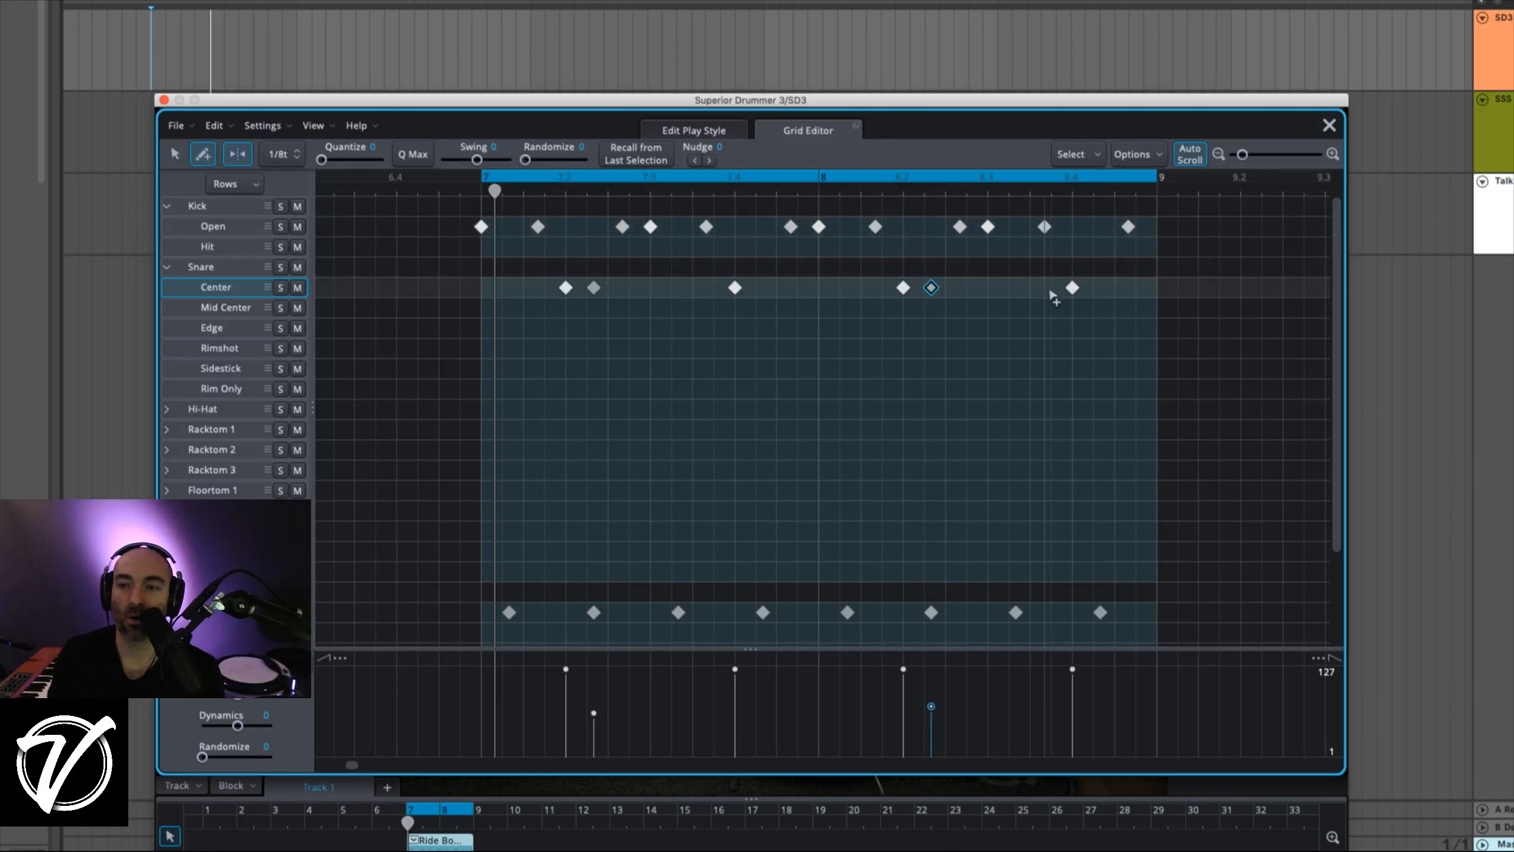
Add Snare Center ghost notes one triplet before and after the last backbeat, lower them to about 59, and play back the groove.
left_click(1045, 287)
left_click(1101, 288)
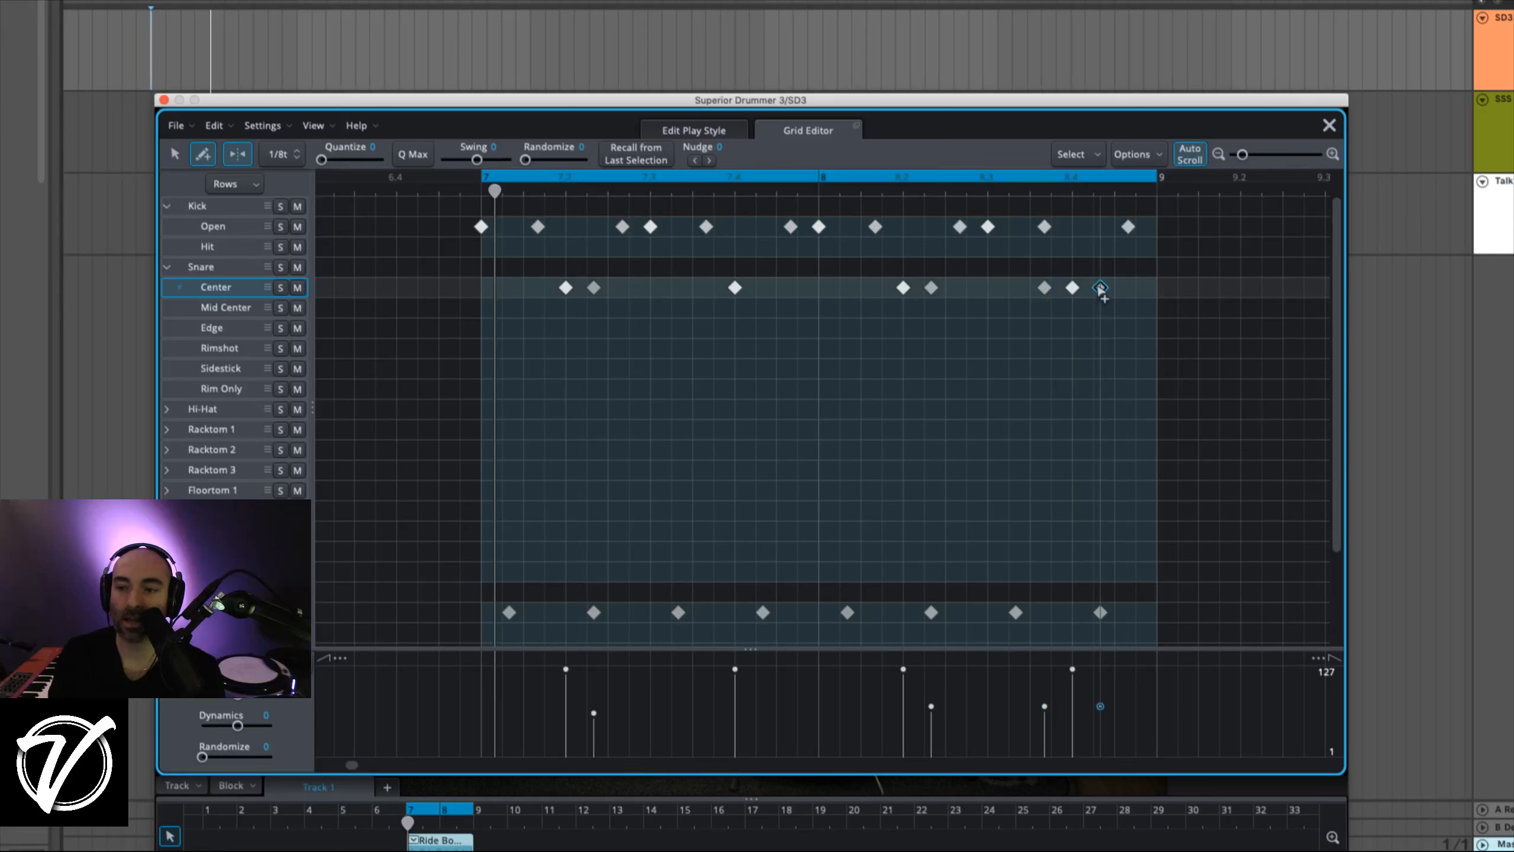
left_click(1044, 717)
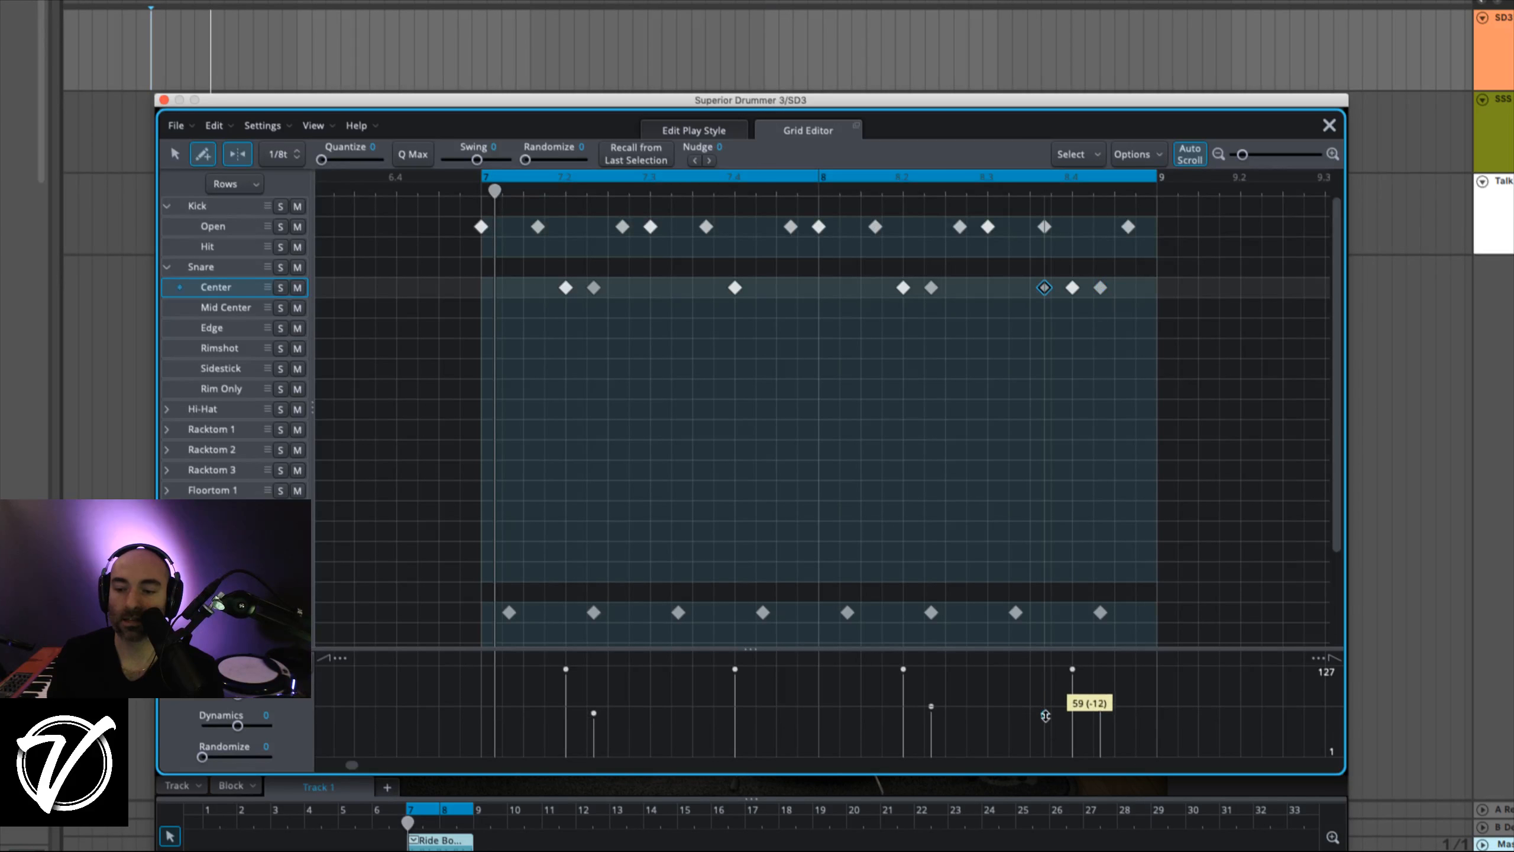
left_click(1100, 715)
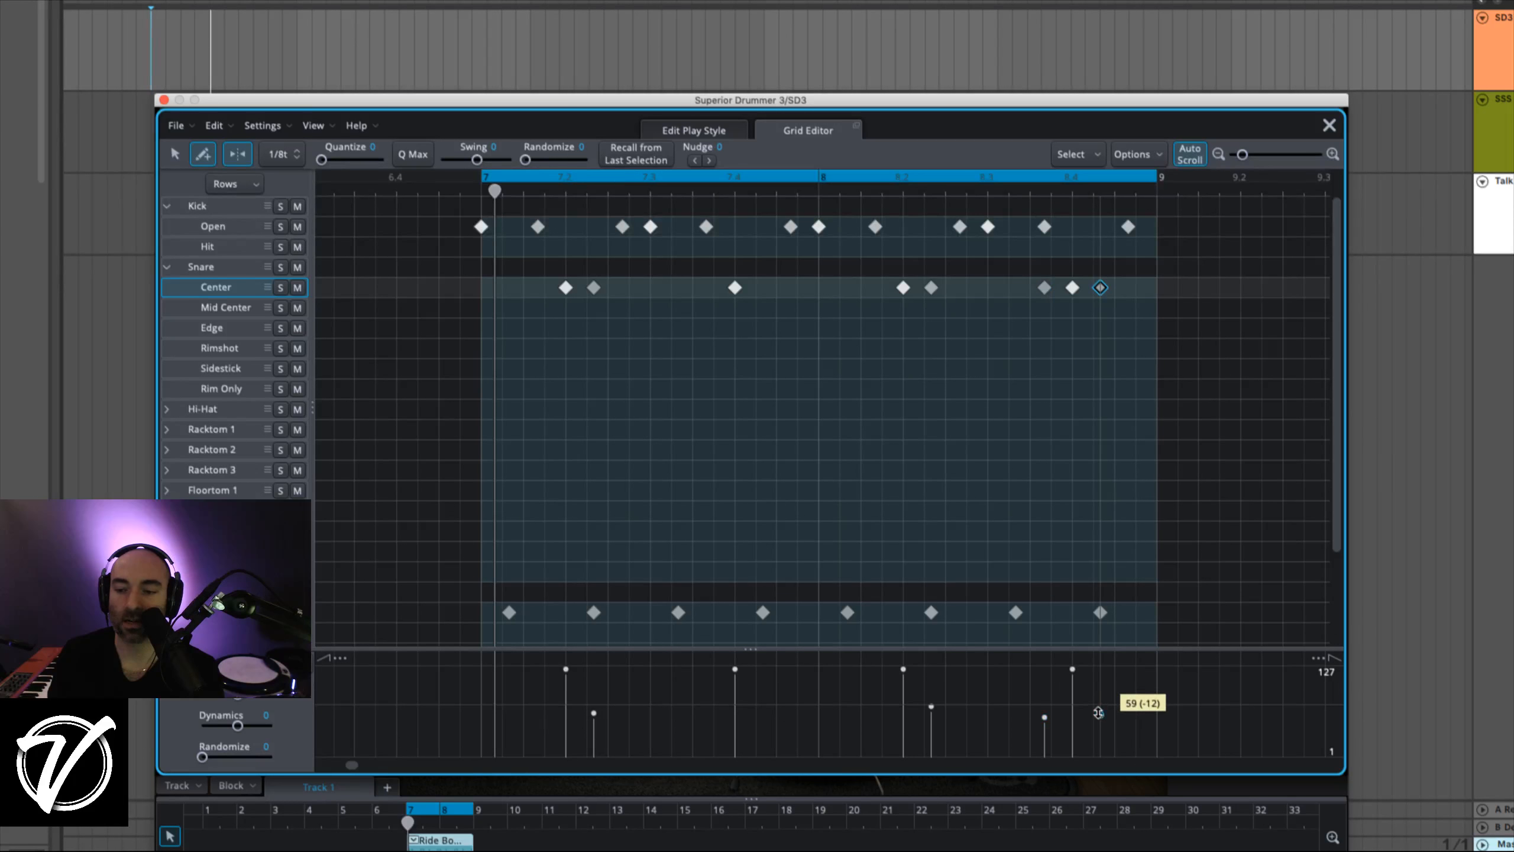
left_click(1072, 669)
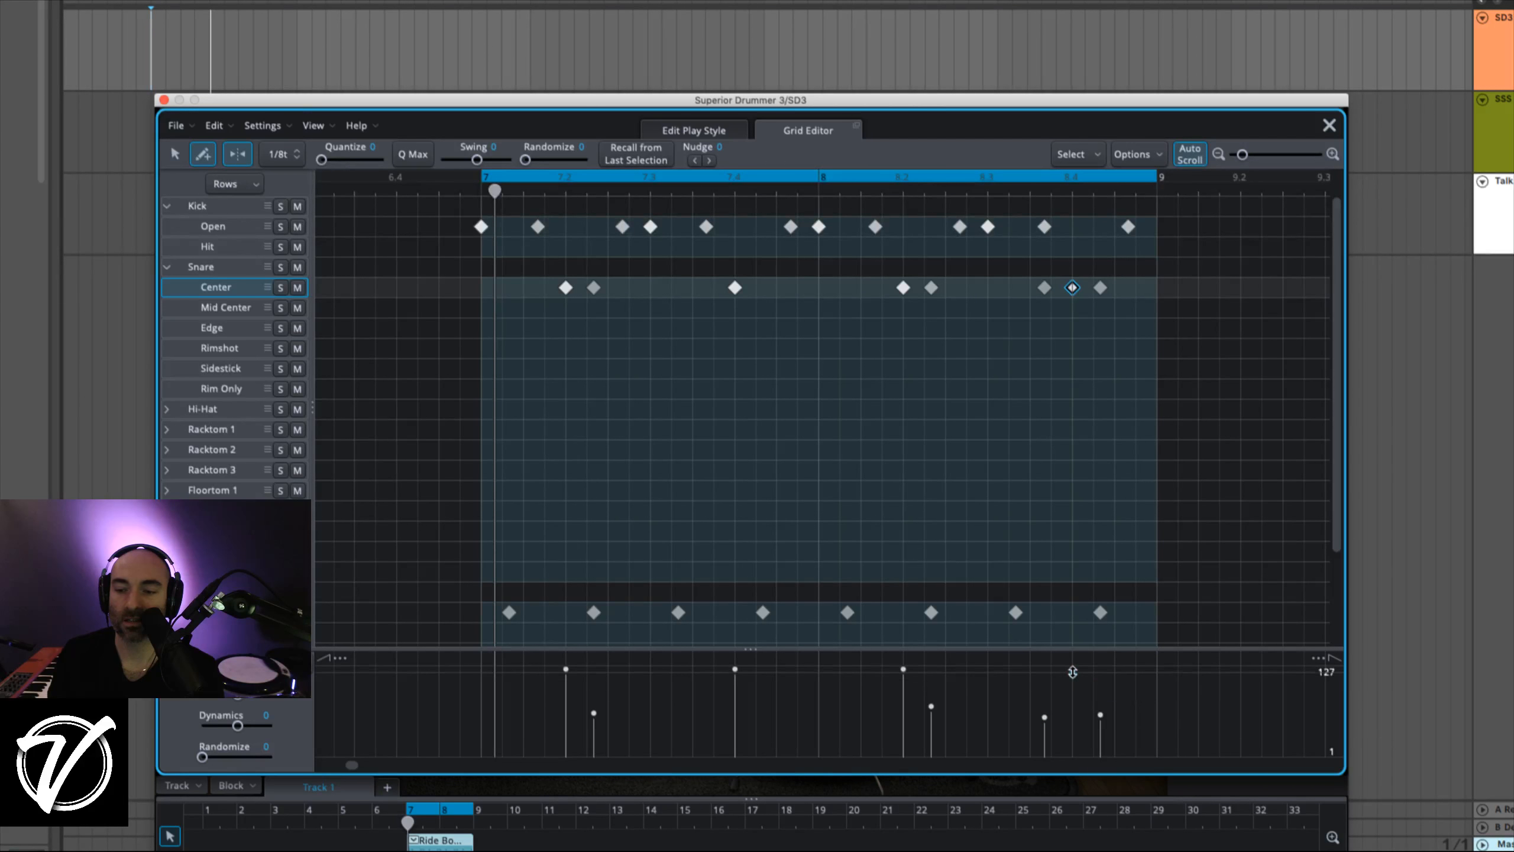
left_click_drag(1073, 672, 1071, 668)
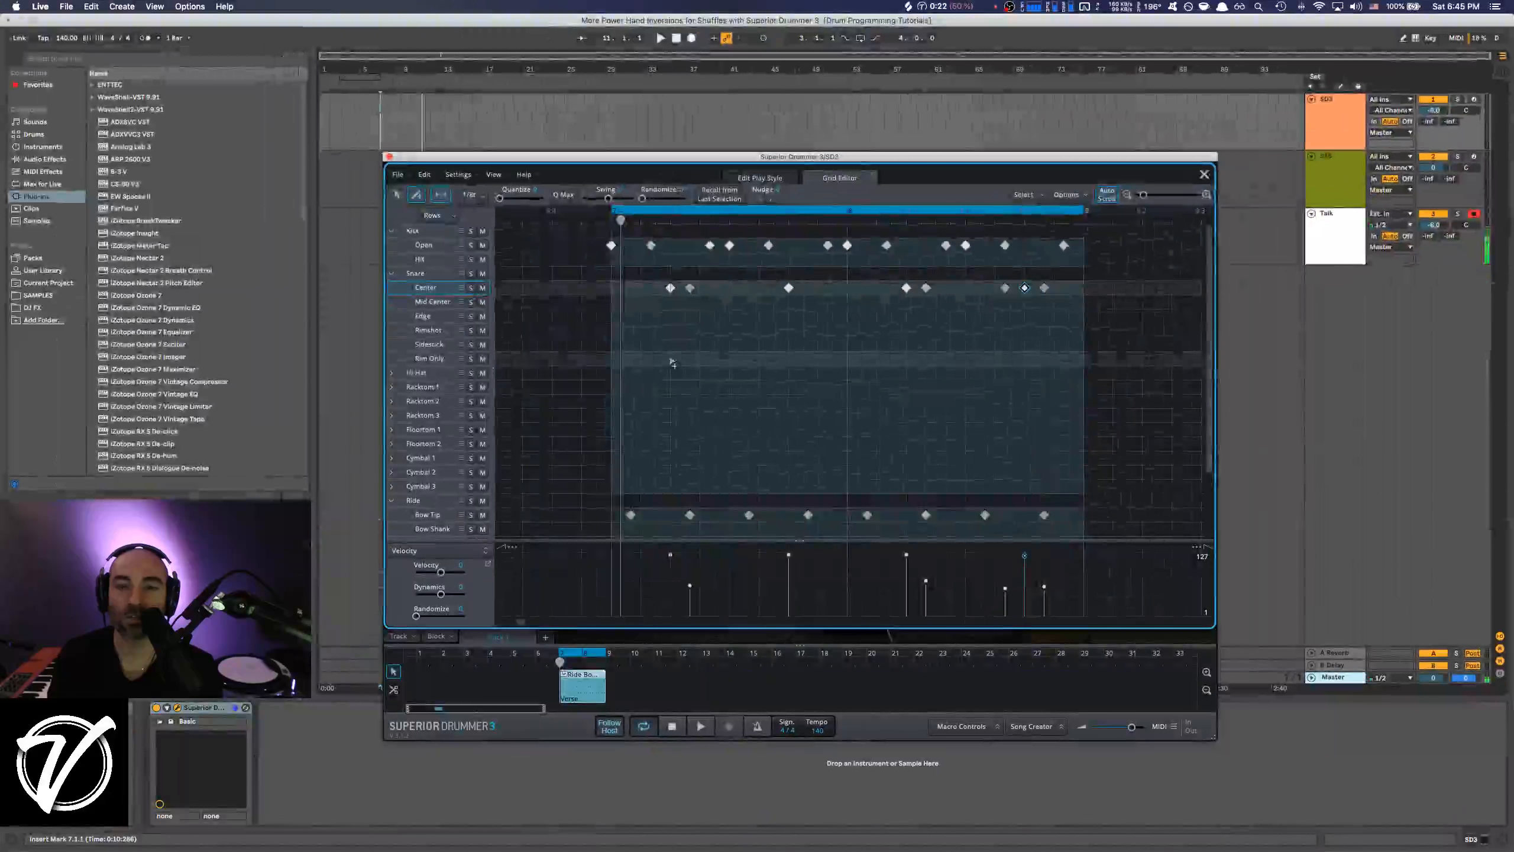
key("space")
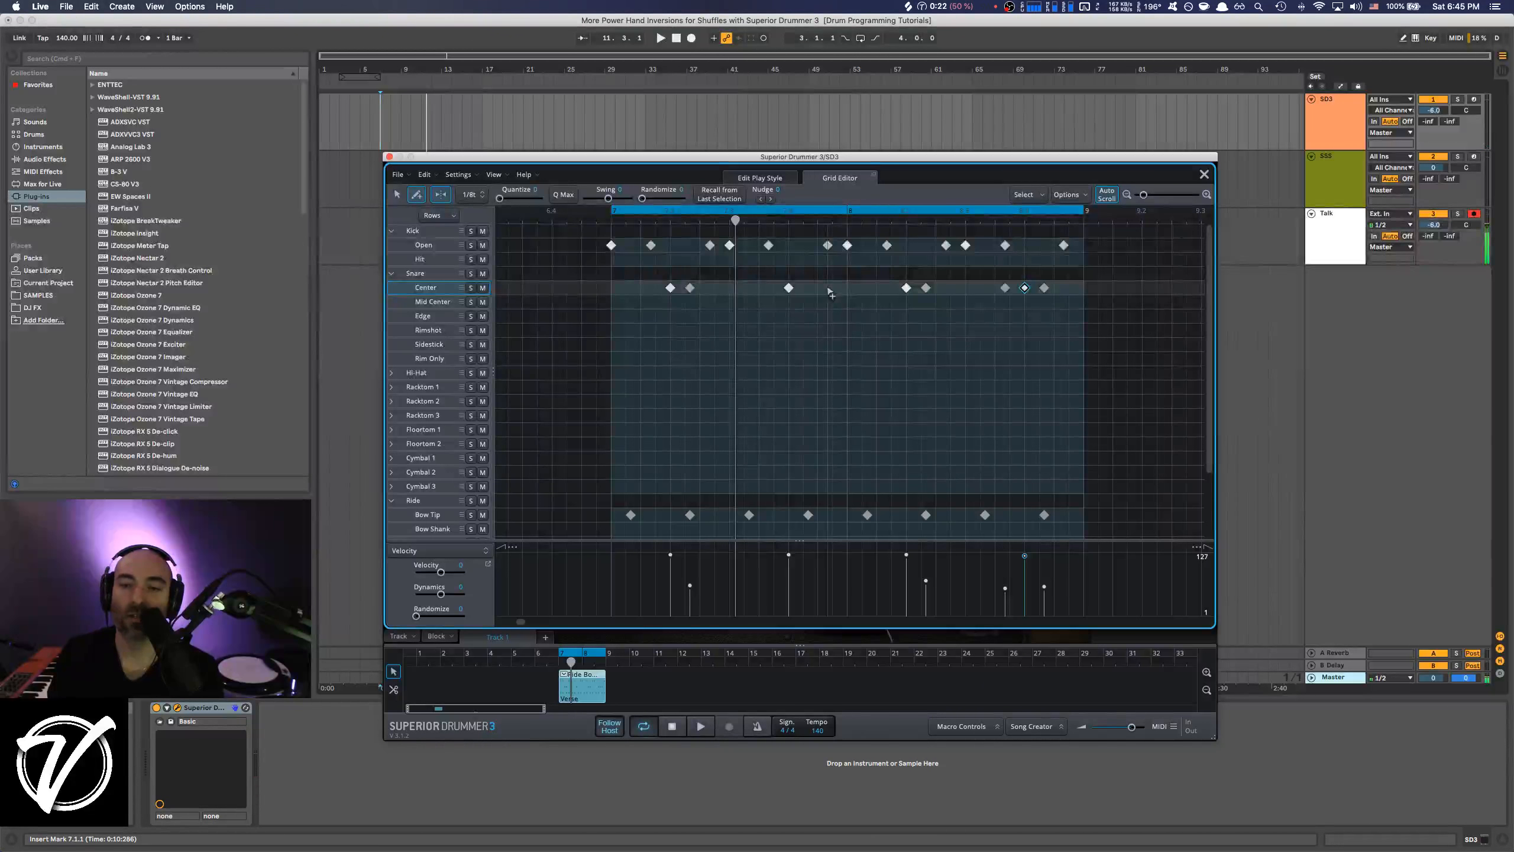
Add a quiet Snare Center ghost note on the first bar's last triplet, soften the ghost after the final backbeat, and play back.
left_click(828, 289)
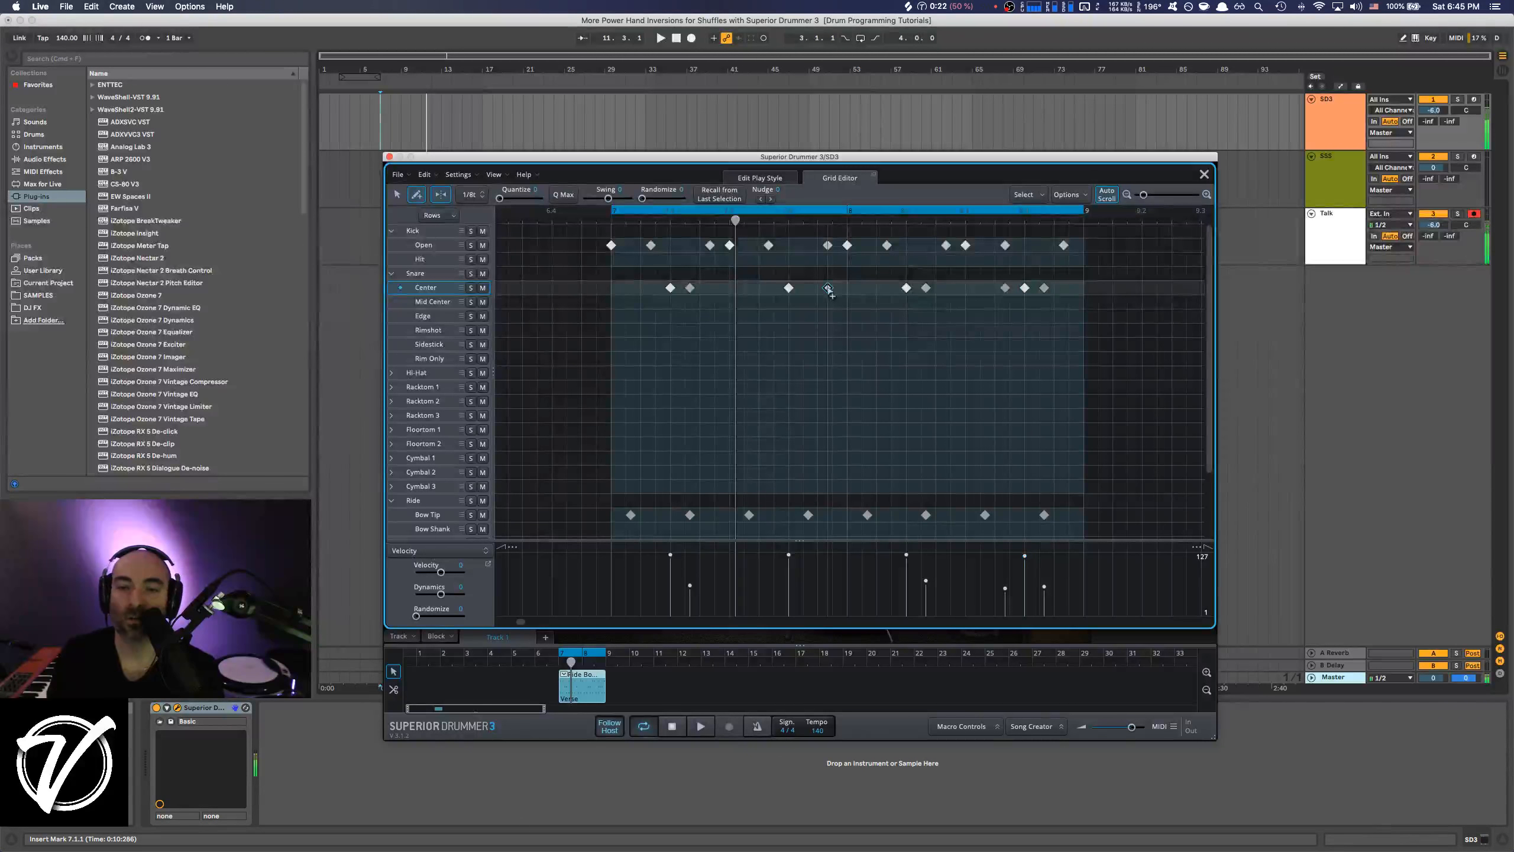
left_click_drag(828, 558, 827, 593)
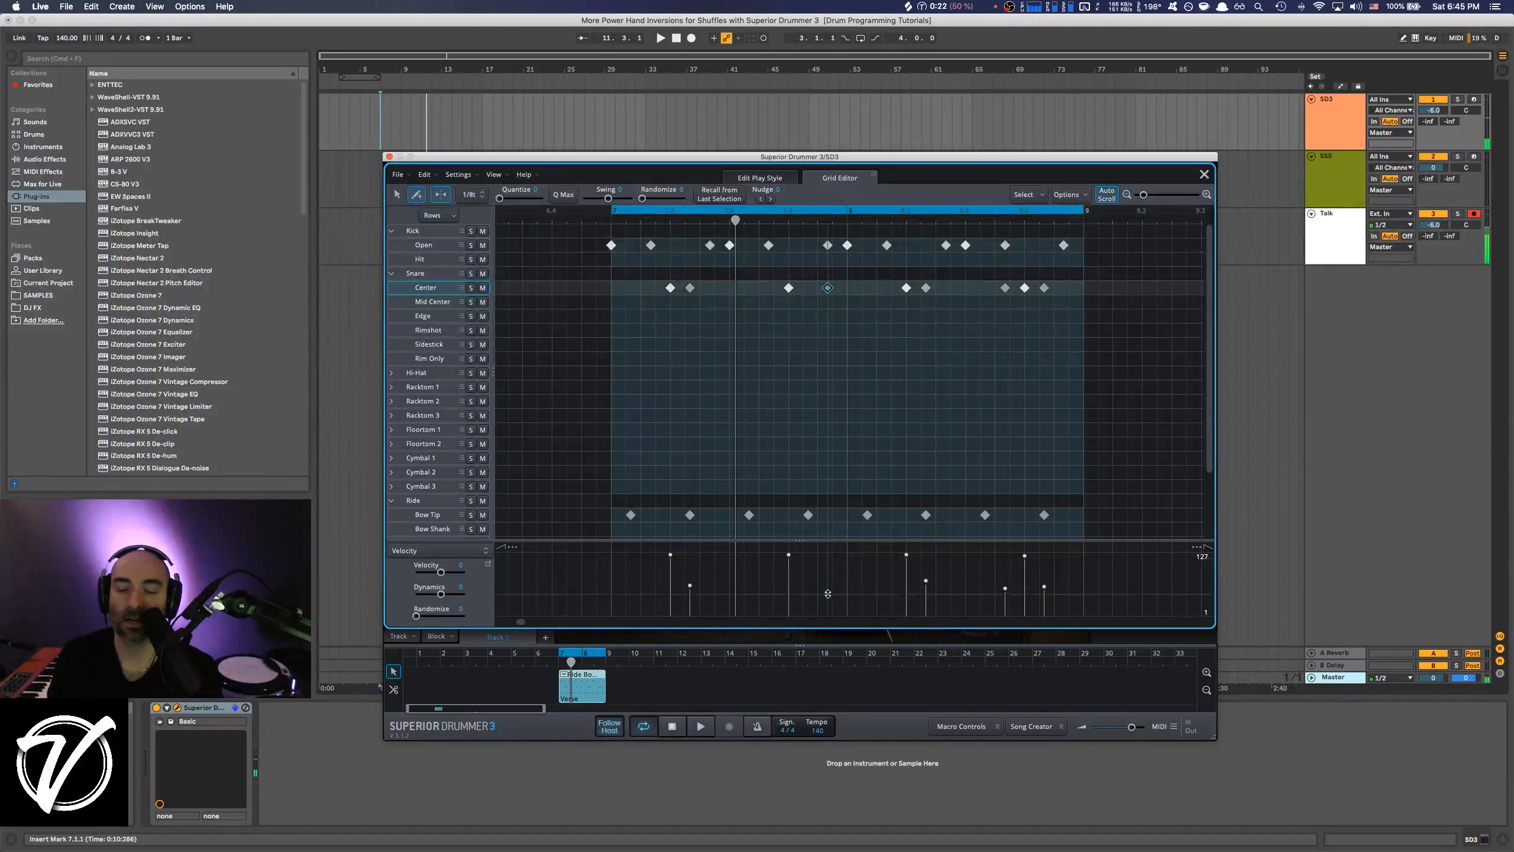
left_click(1044, 587)
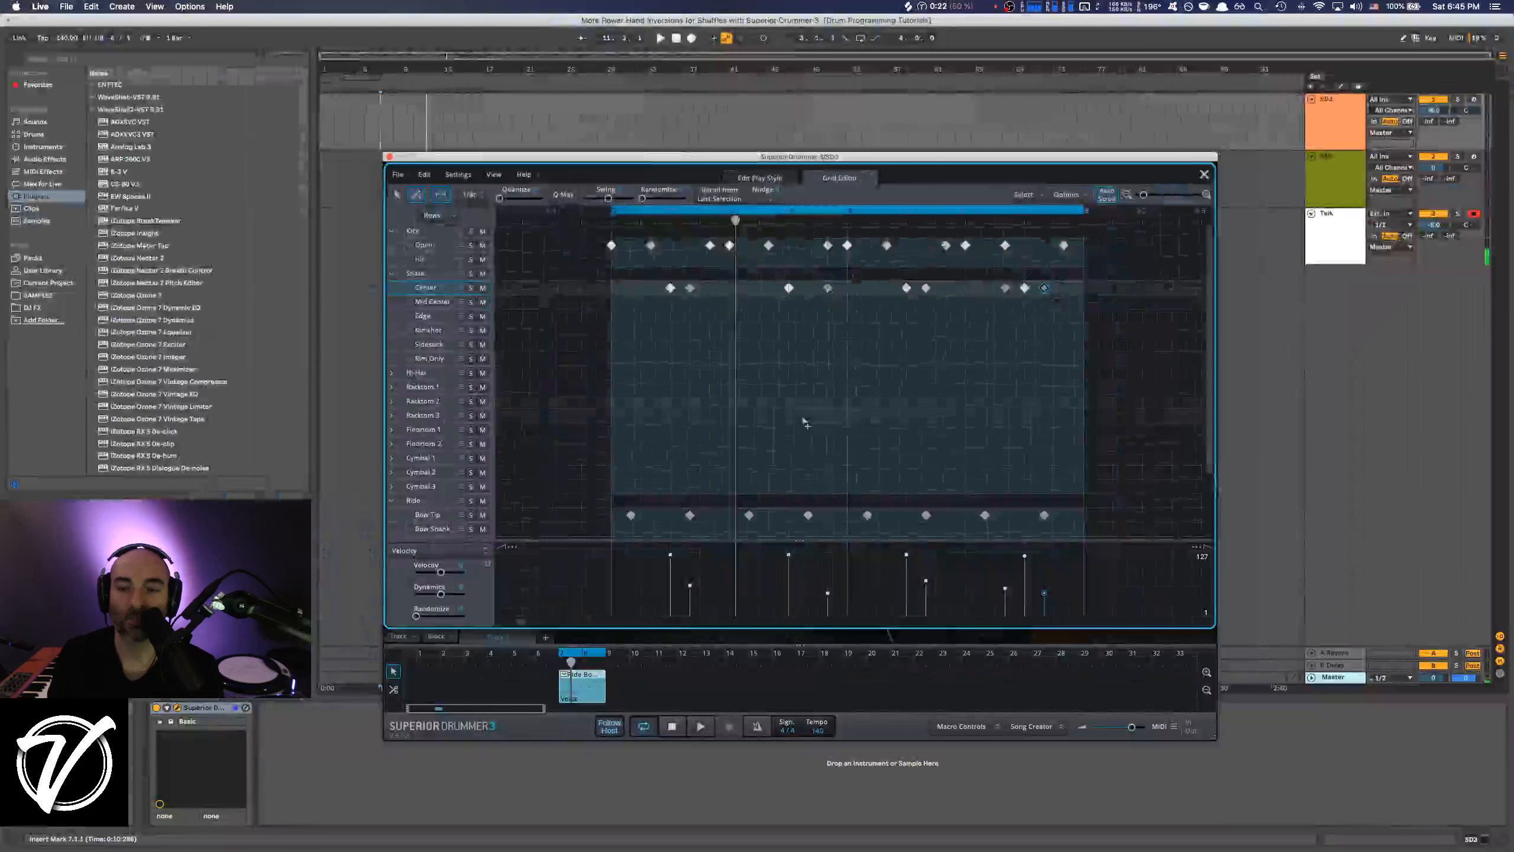
key("space")
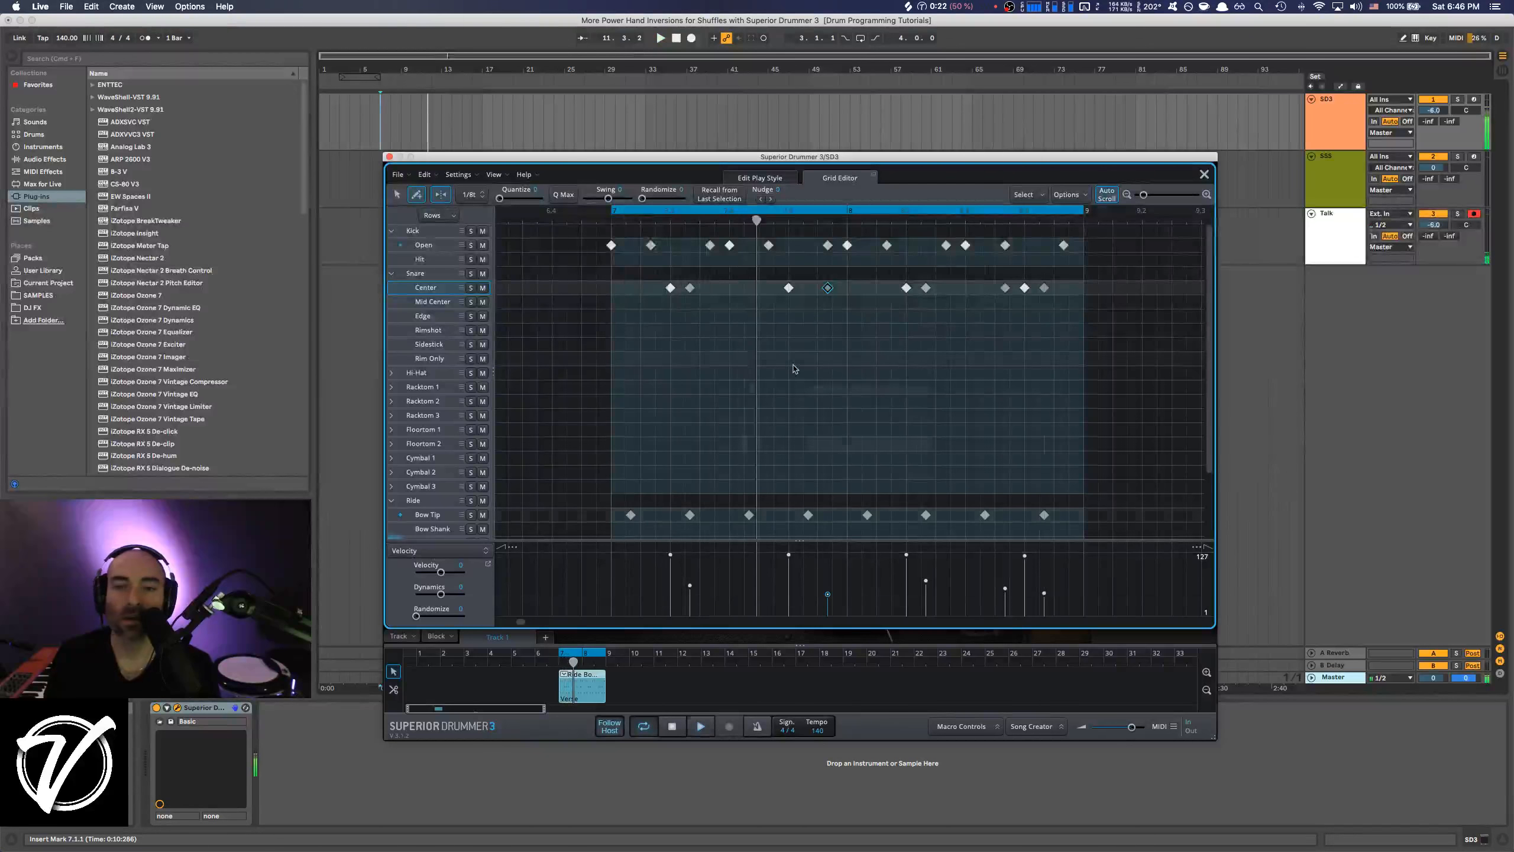
Add a Snare Center ghost note on the second bar's last triplet and raise the final two ghost velocities while auditioning the groove.
left_click(1063, 287)
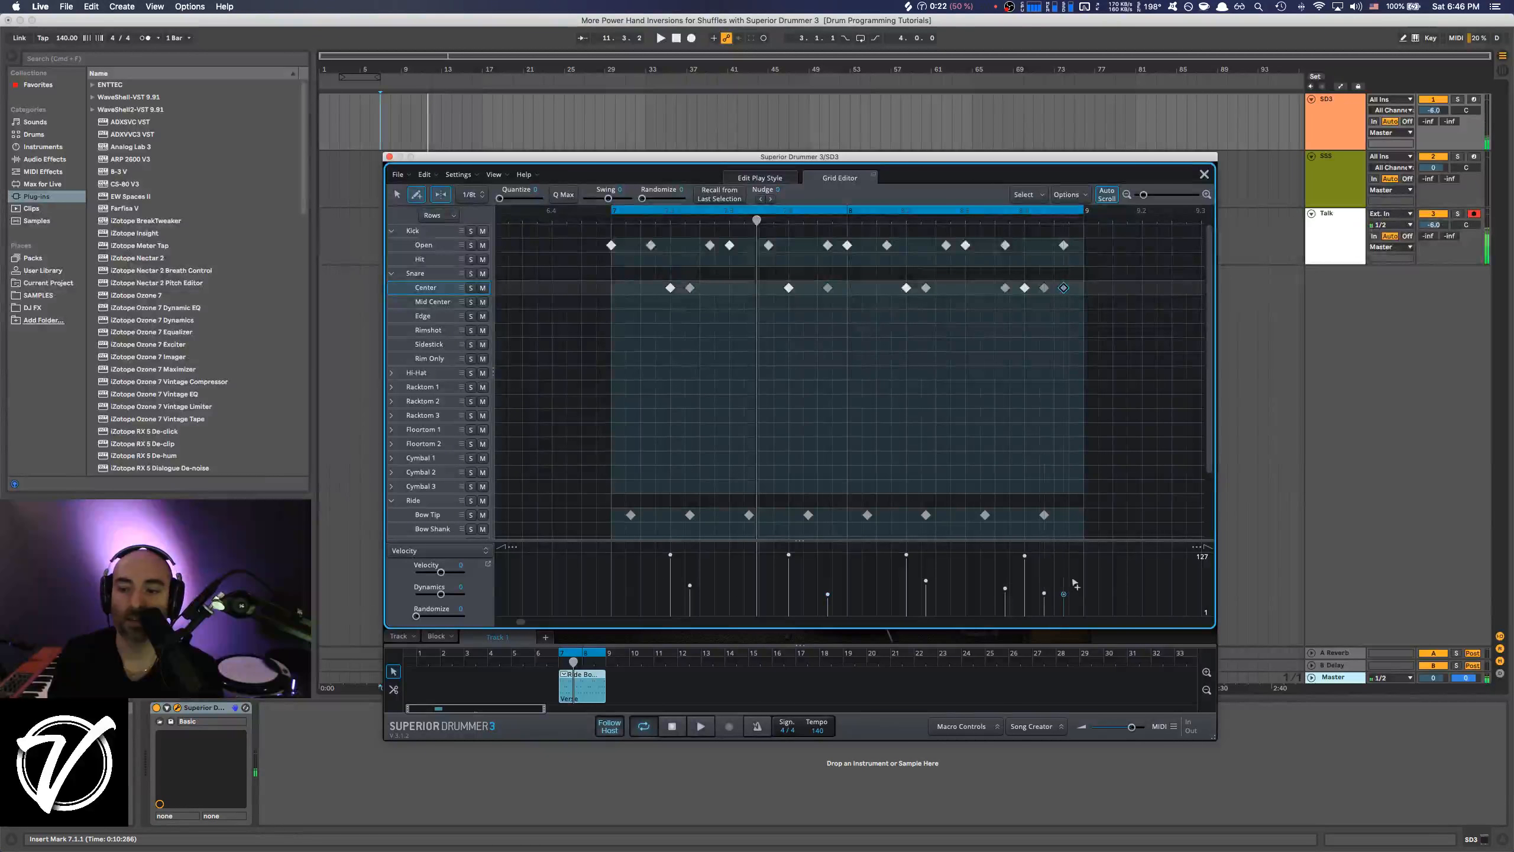
left_click_drag(1044, 593, 1044, 586)
left_click(1063, 593)
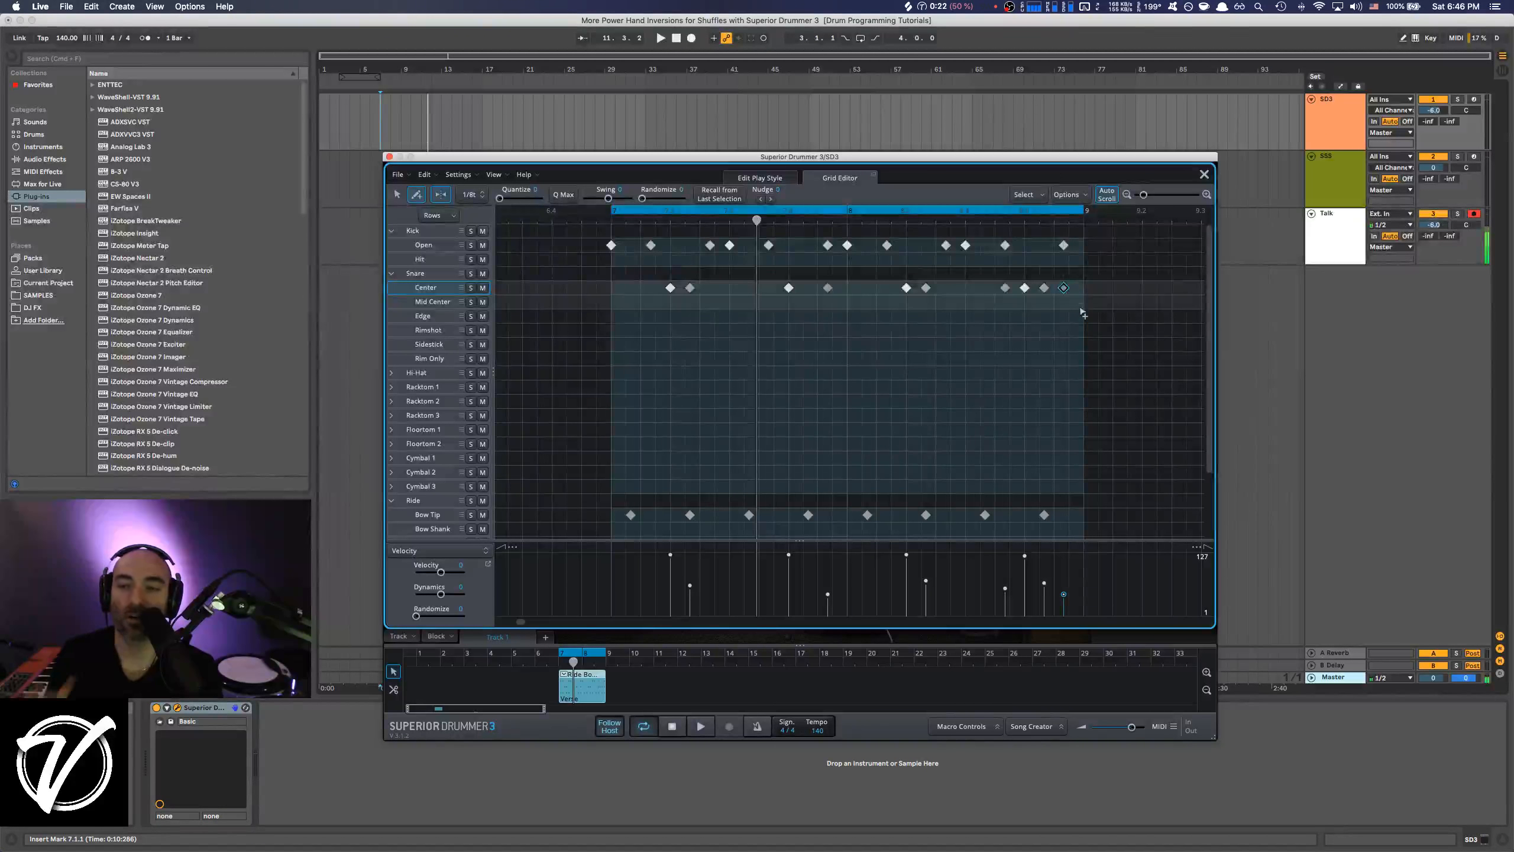
key("space")
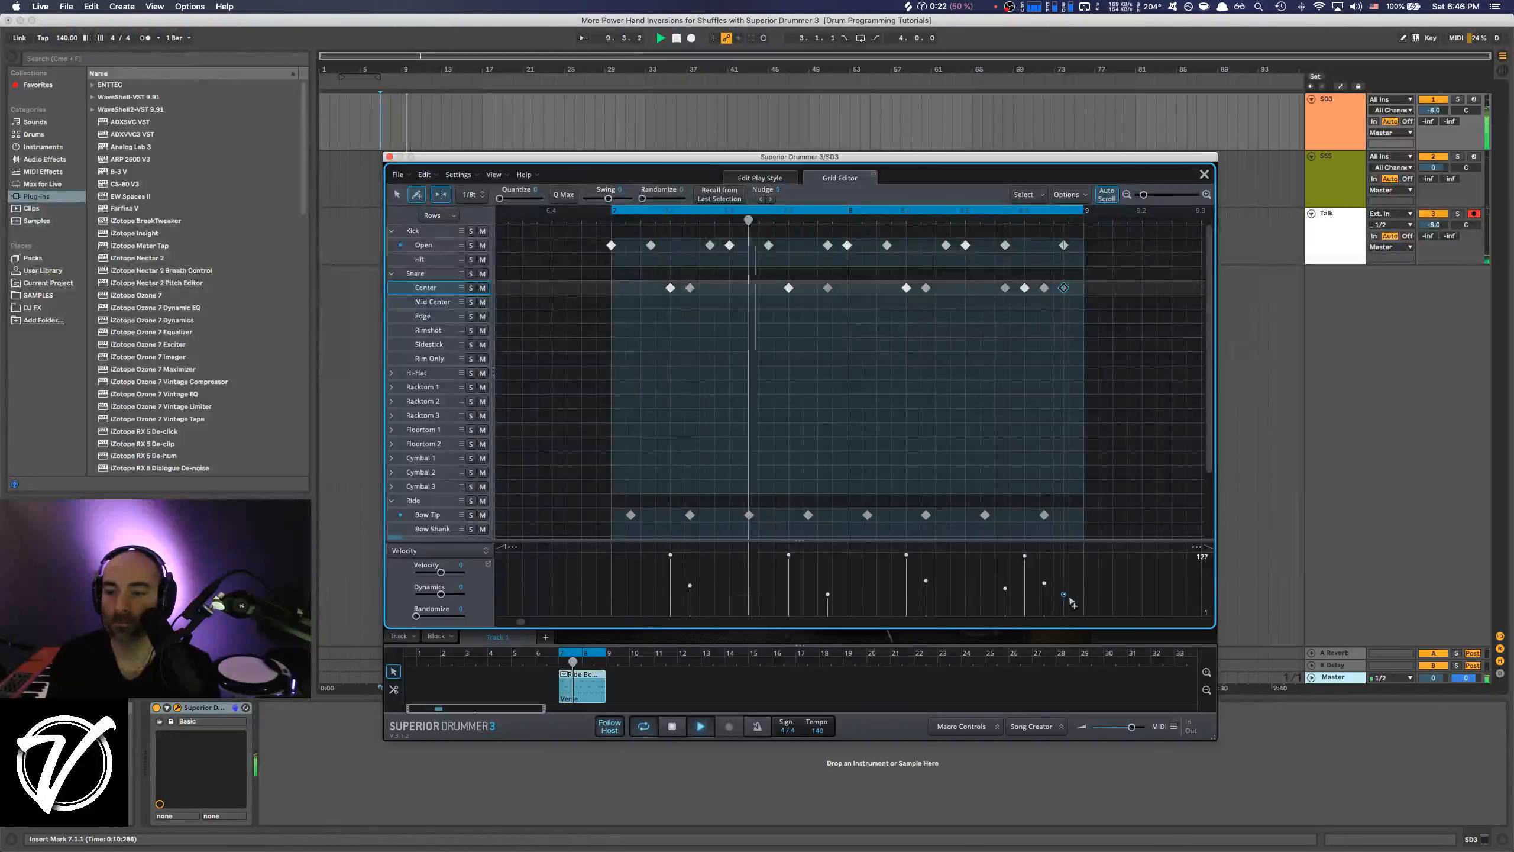
left_click_drag(1064, 594, 1063, 585)
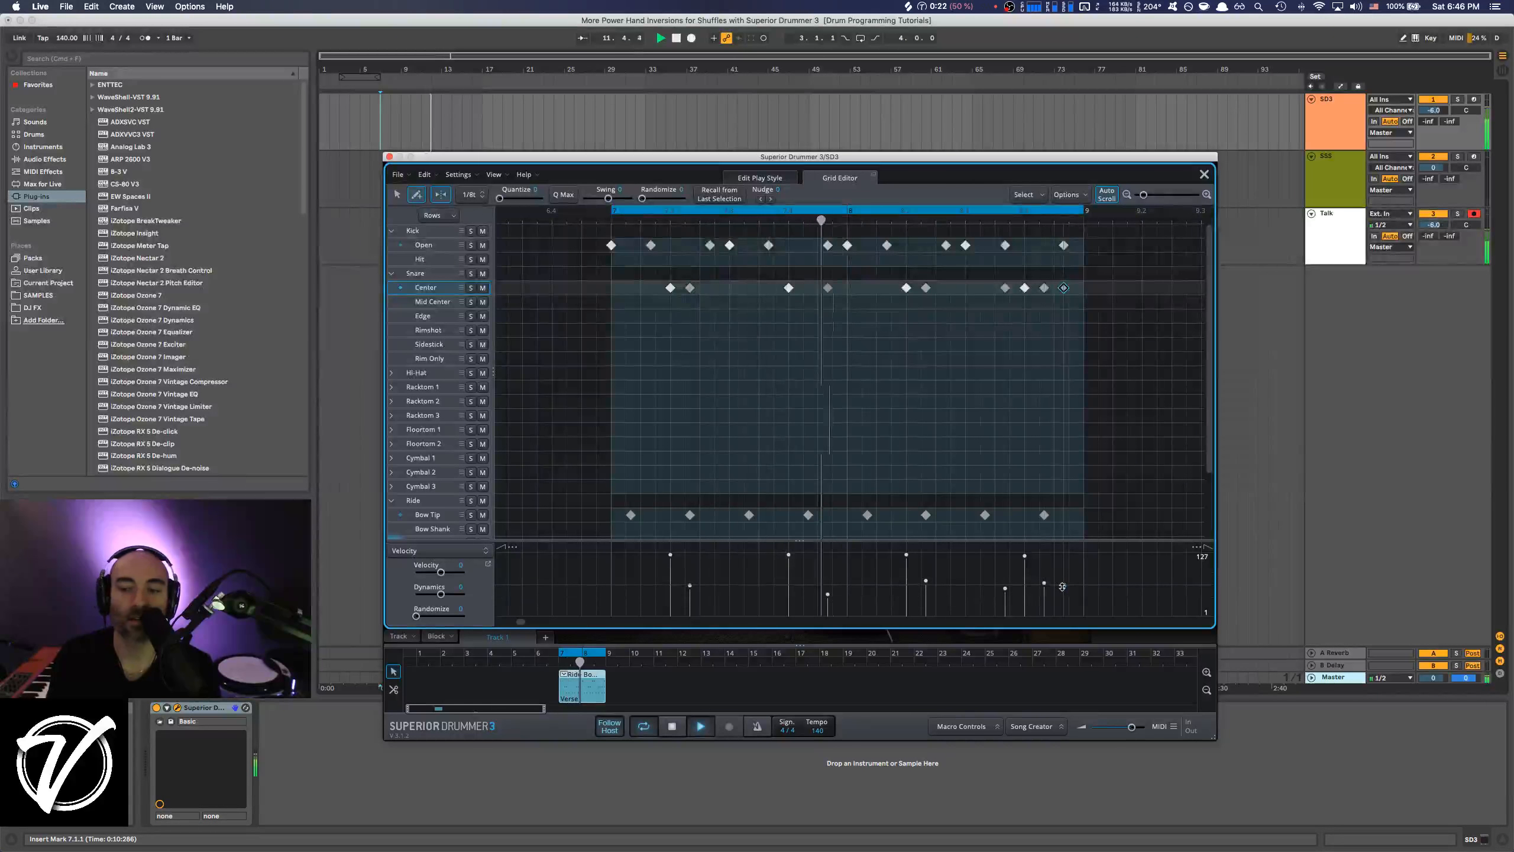
Show the Edit Play Style view, select Cymbal 4 while the groove plays, stop playback, and switch away from the drum plug-in.
left_click(760, 178)
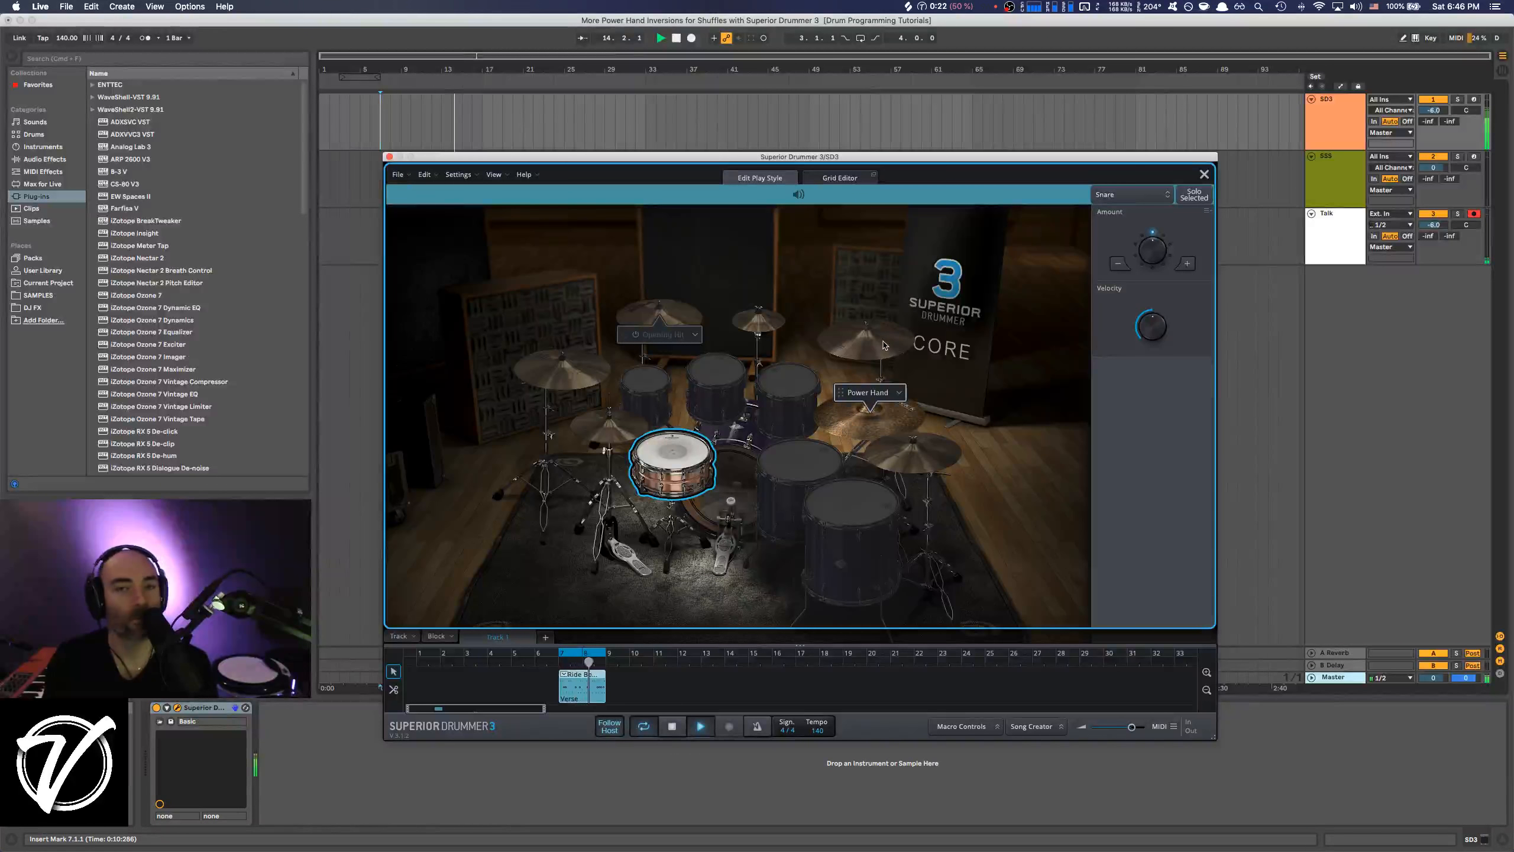
left_click(884, 345)
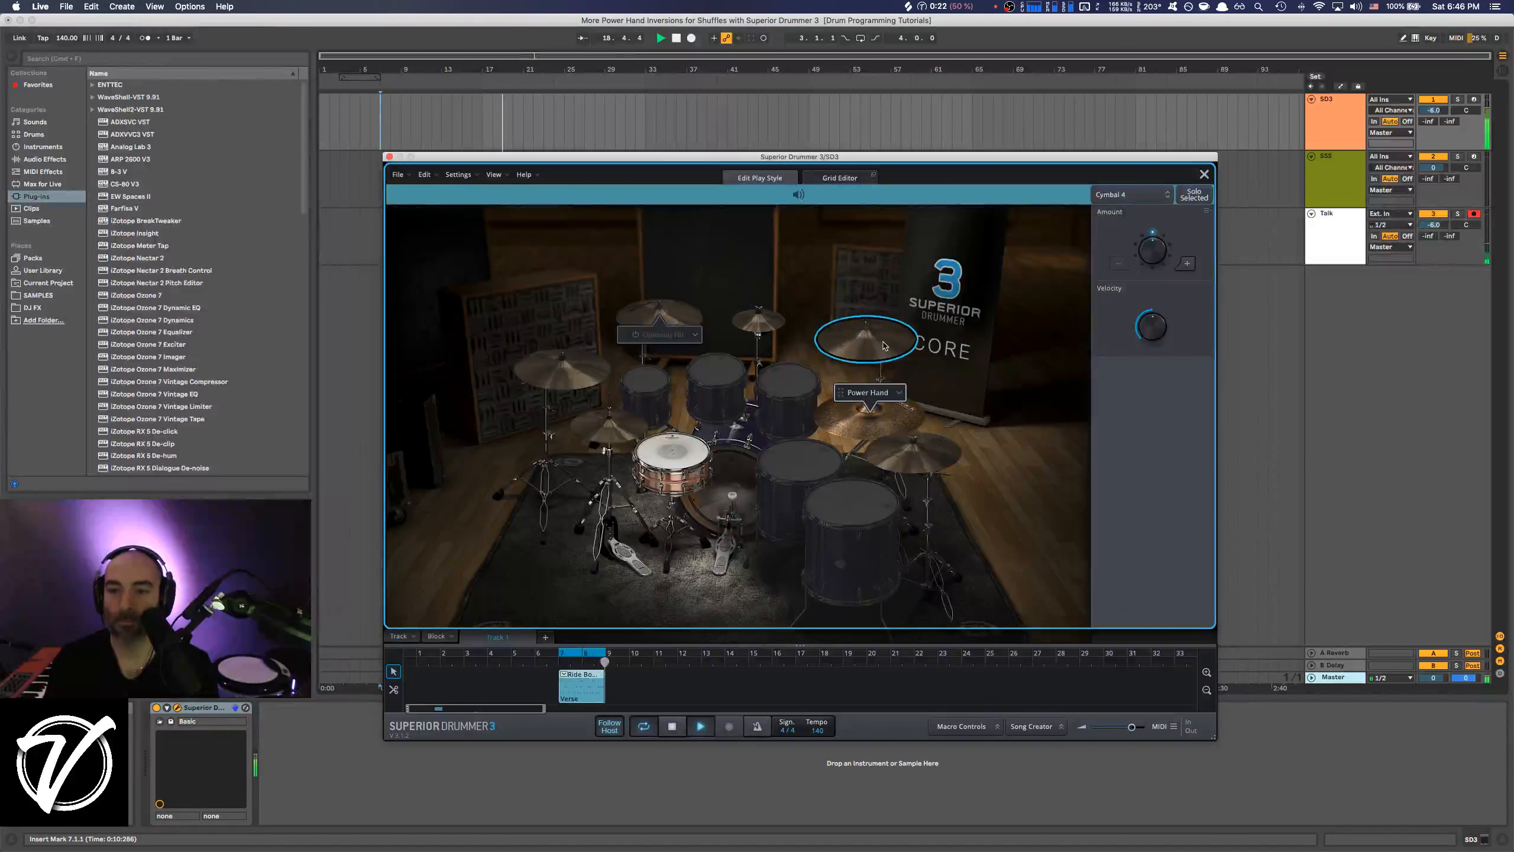
key("space")
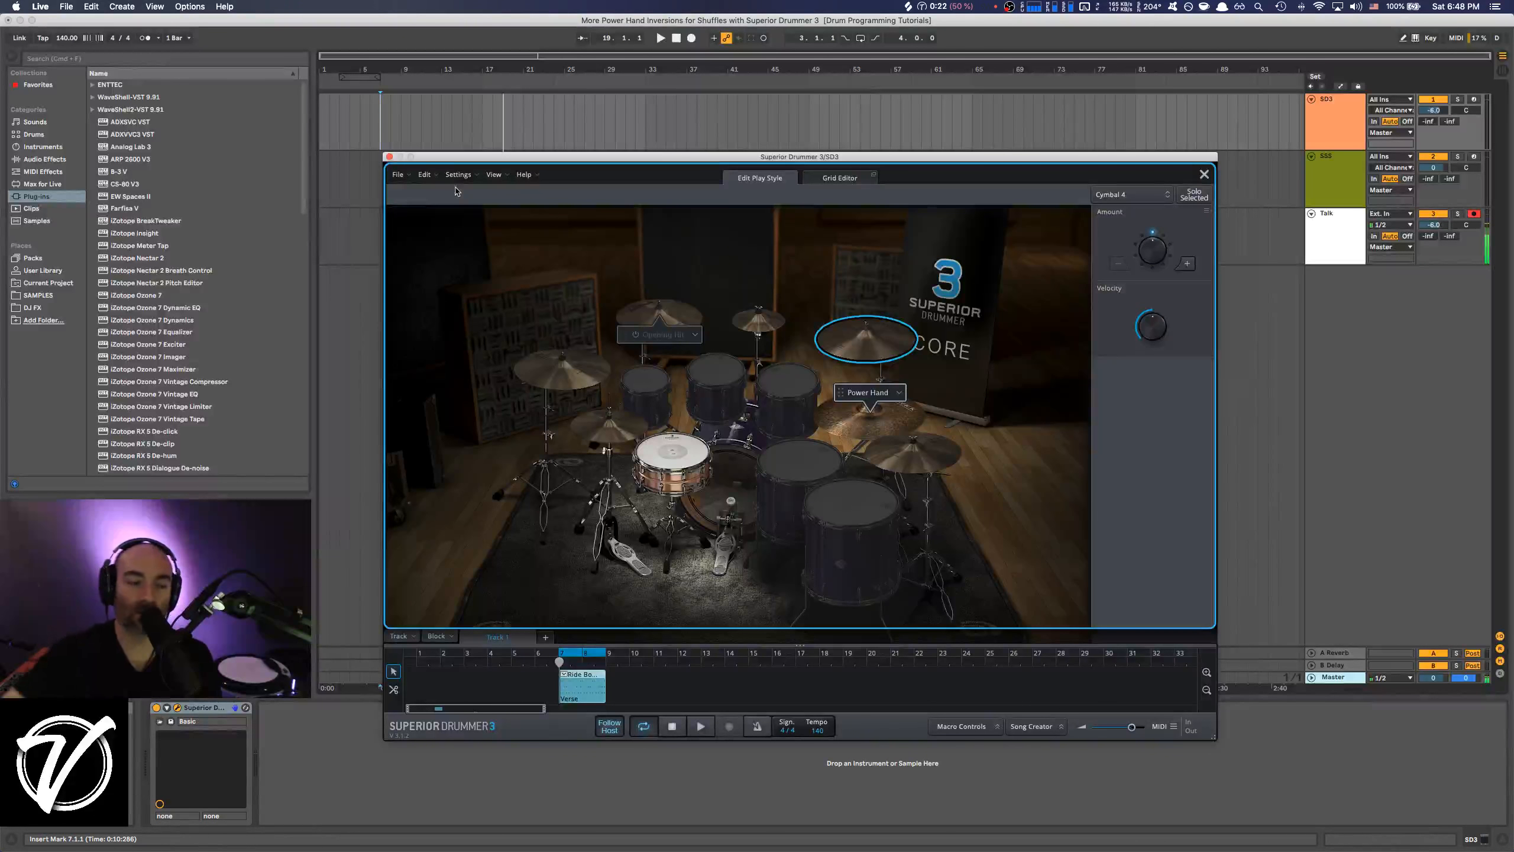
key("super+Tab")
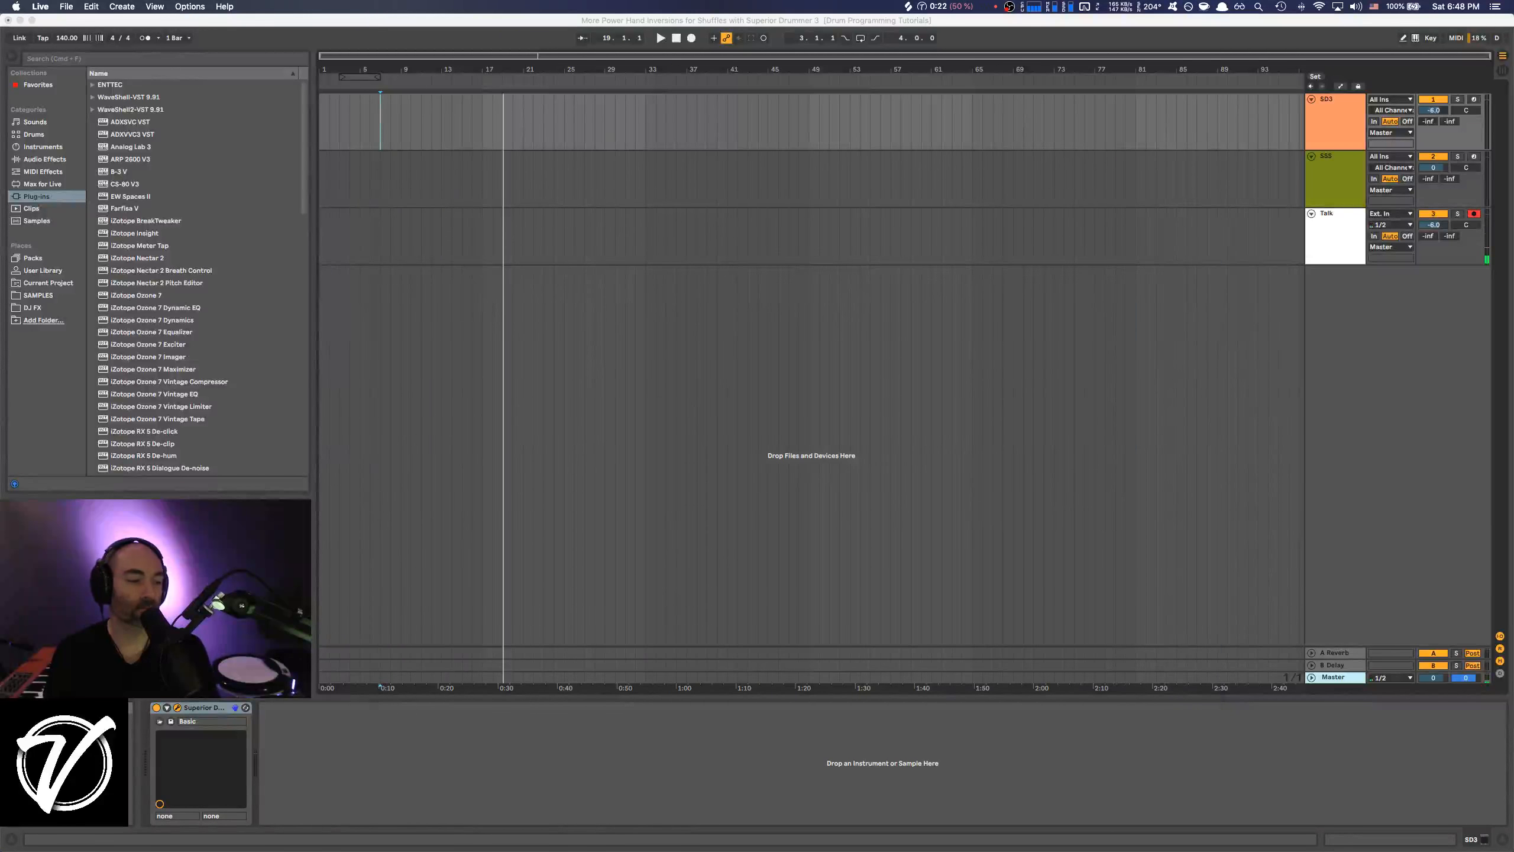